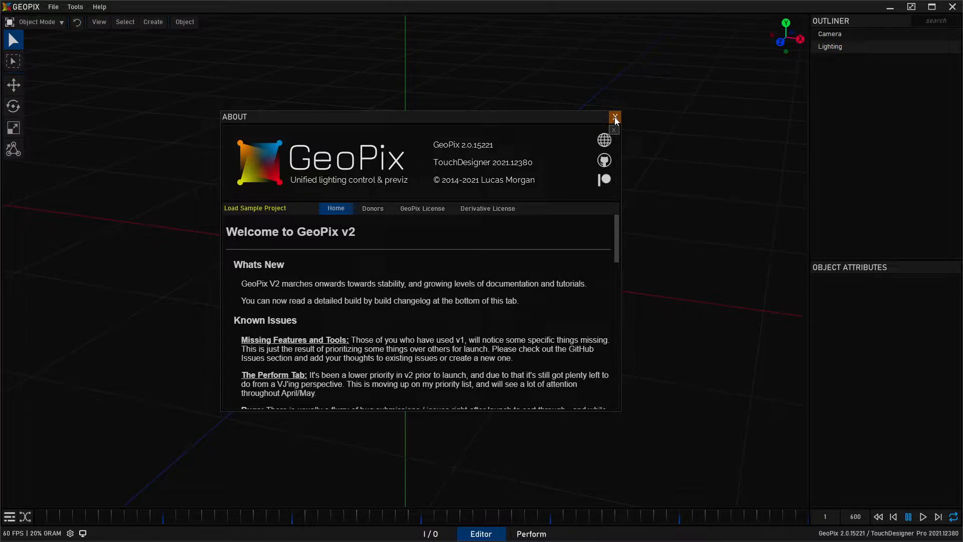
Close the About window and look around the empty 3D scene by orbiting, panning and zooming.
left_click(615, 116)
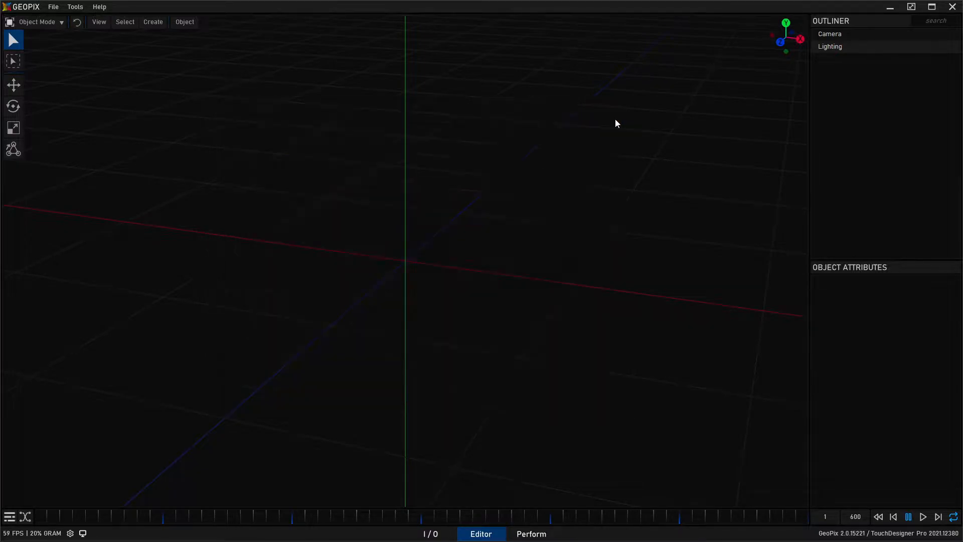
left_click_drag(527, 151, 366, 225, "alt")
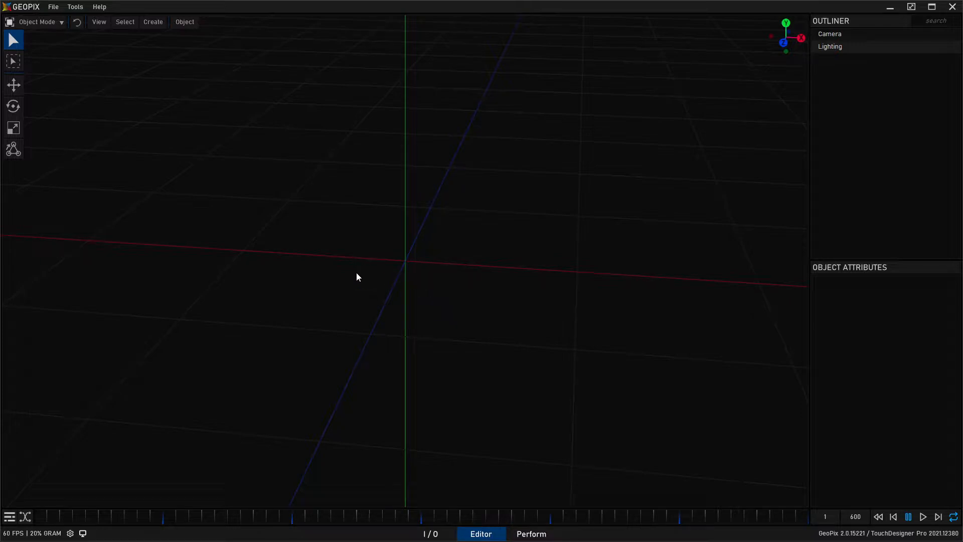
left_click_drag(393, 277, 310, 326, "alt")
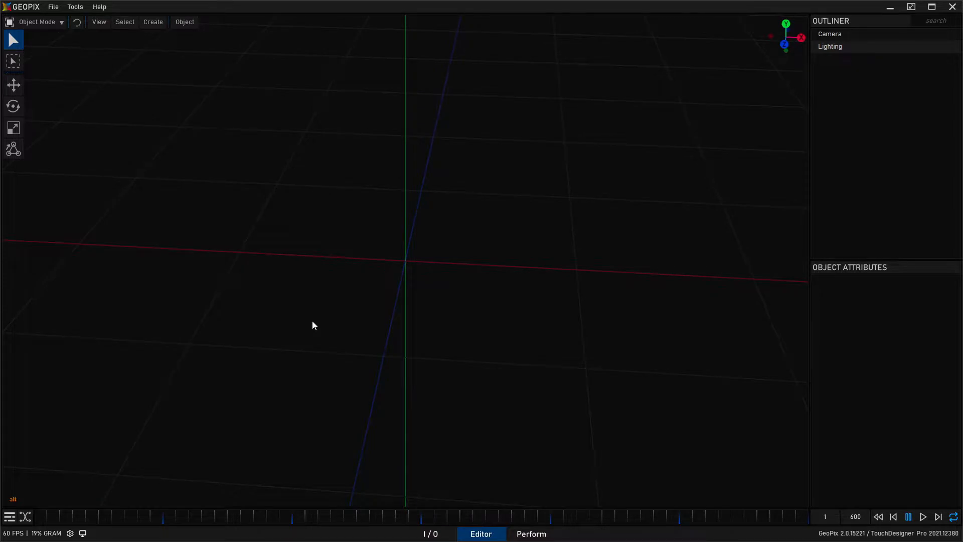
left_click_drag(444, 230, 442, 209, "alt")
middle_click_drag(440, 205, 449, 203, "alt")
scroll(450, 205, "down", 5)
scroll(448, 211, "up", 2)
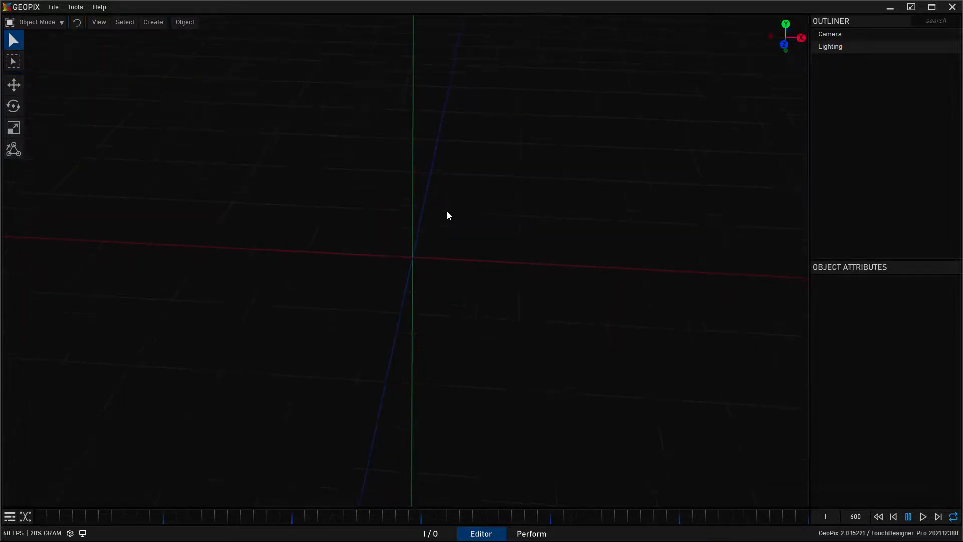
left_click_drag(446, 350, 443, 318, "alt")
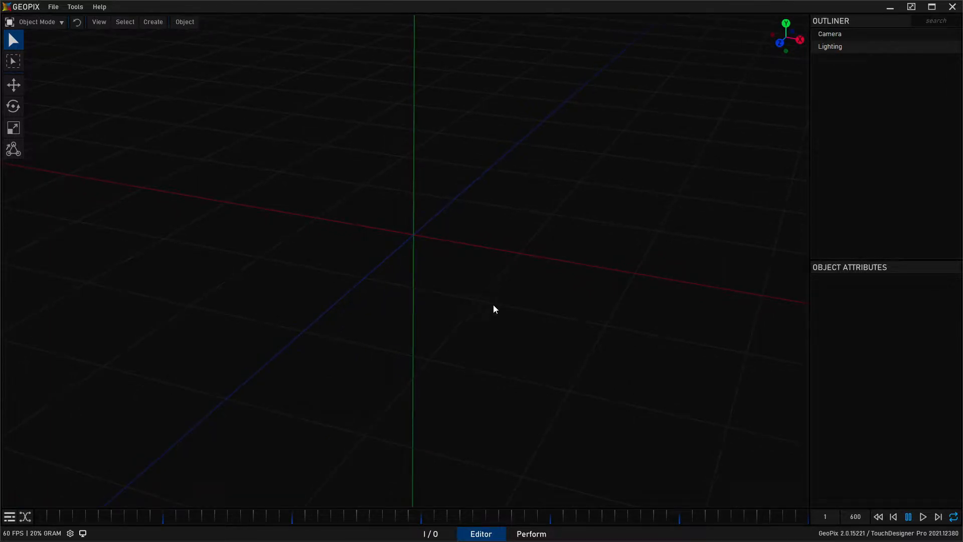
Create a Fixture object in the scene.
left_click(160, 25)
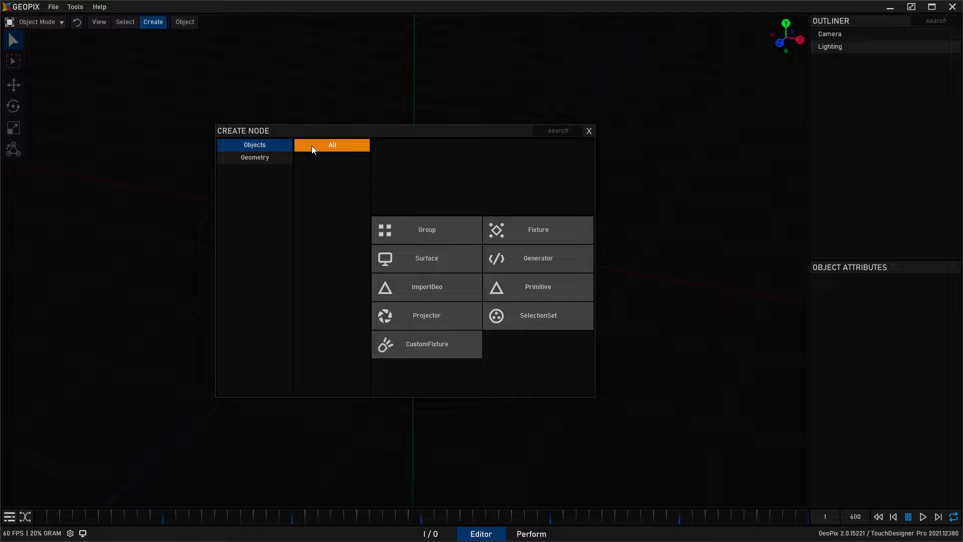
left_click(546, 236)
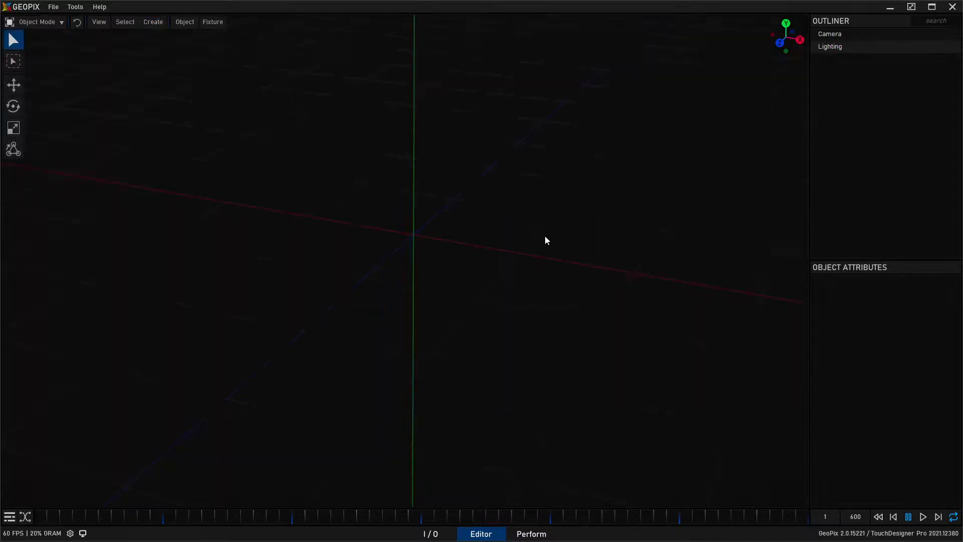
left_click_drag(244, 236, 371, 258, "alt")
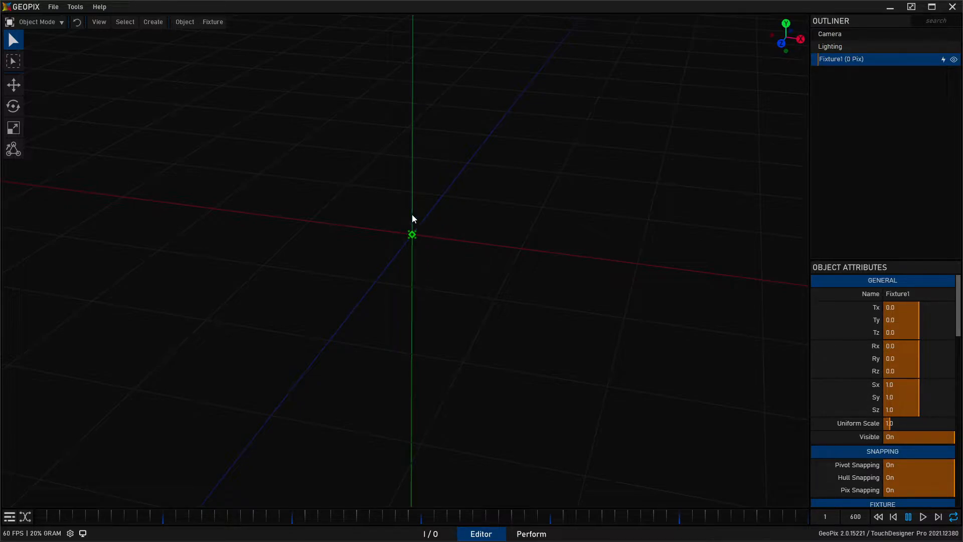
Switch the fixture to Hull Mode and add one hull point at its pivot on the origin.
left_click(44, 23)
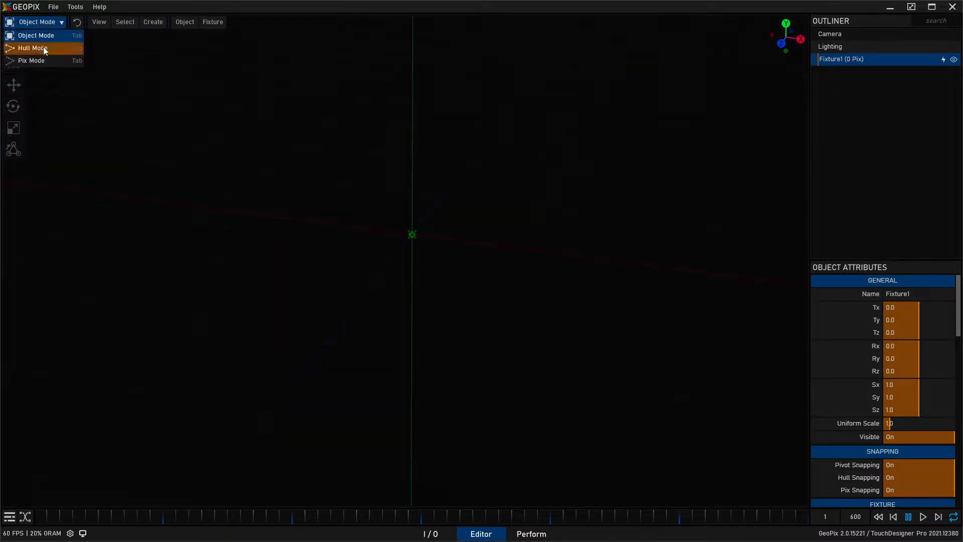
left_click(44, 48)
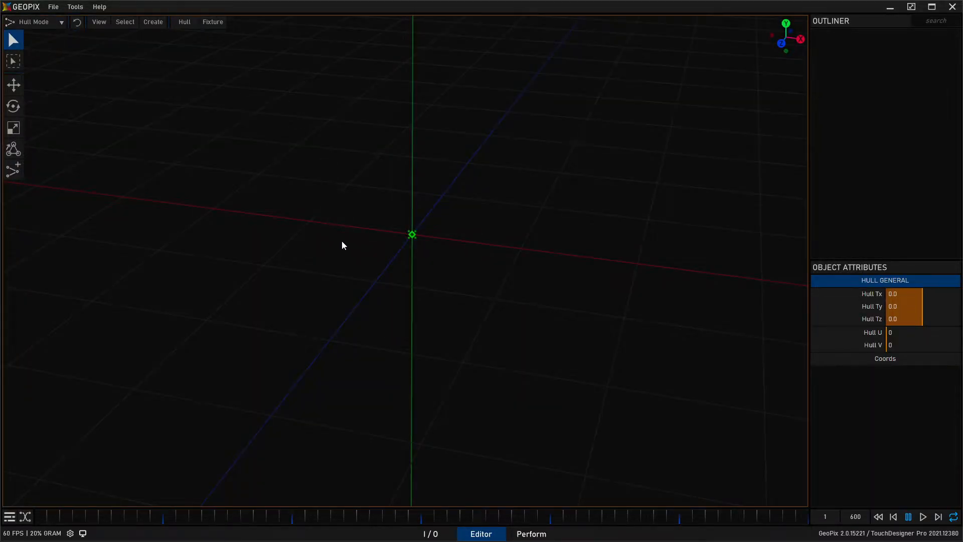
left_click(14, 173)
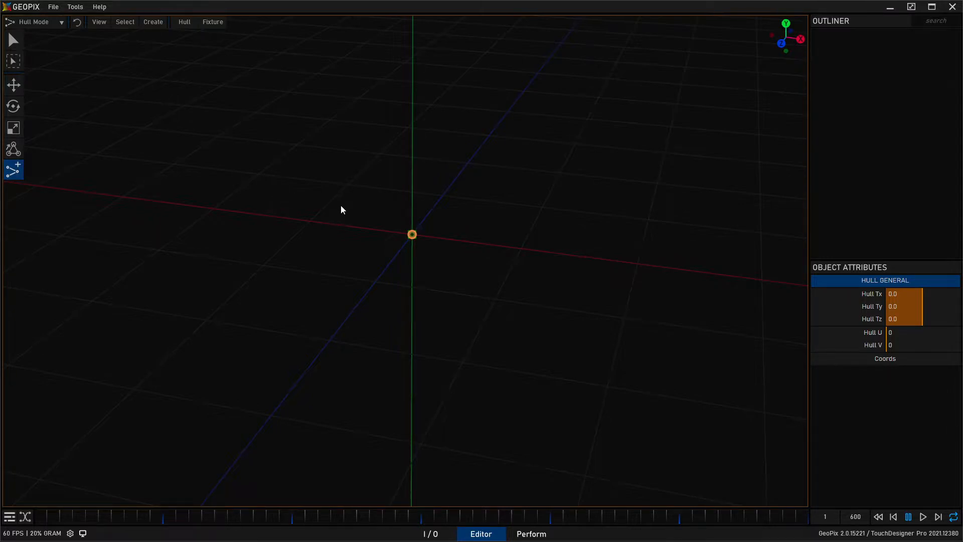
left_click(412, 235)
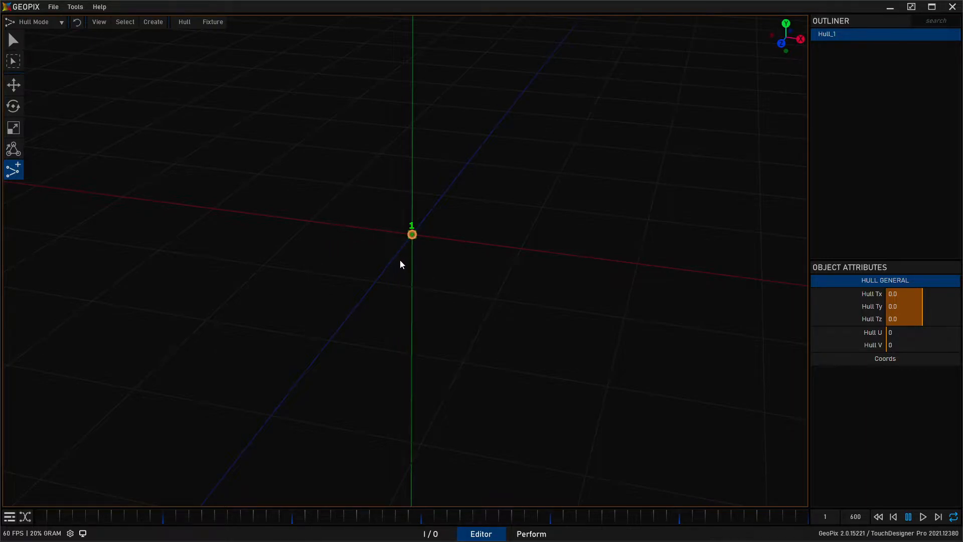
left_click(11, 45)
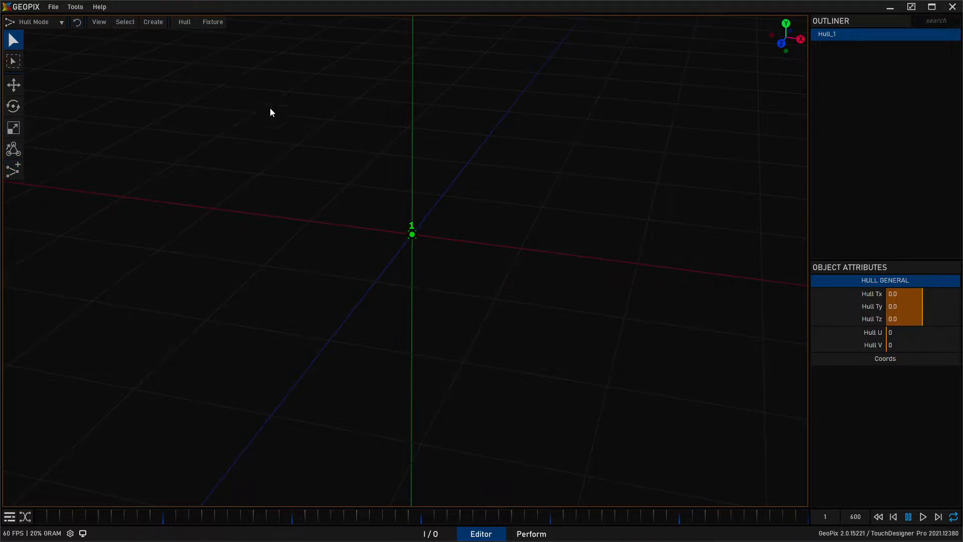
Select the hull point at the origin and create a generator from that selection.
left_click(501, 187)
left_click(414, 234)
left_click(185, 22)
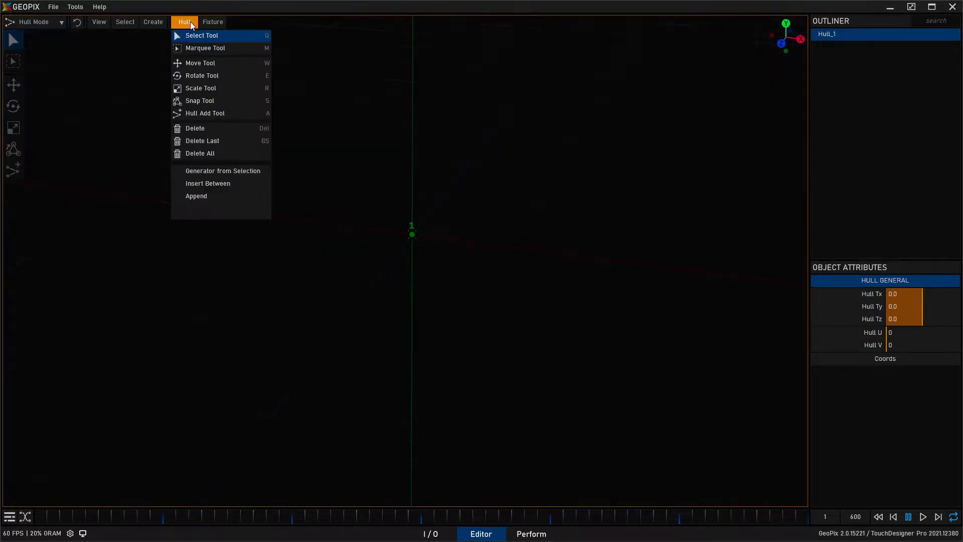
left_click(233, 171)
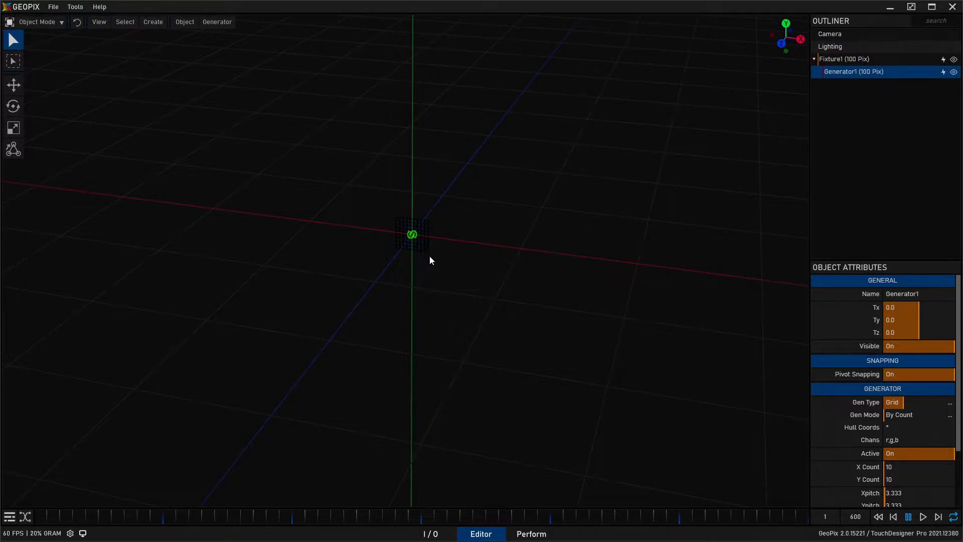
Set the grid generator's X Count and Y Count to 32.
scroll(411, 235, "up", 5)
mouse_move(453, 225)
left_mouse_down("alt")
mouse_move(466, 170)
mouse_move(447, 245)
mouse_move(436, 226)
left_mouse_up("alt")
left_click_drag(494, 267, 500, 228, "alt")
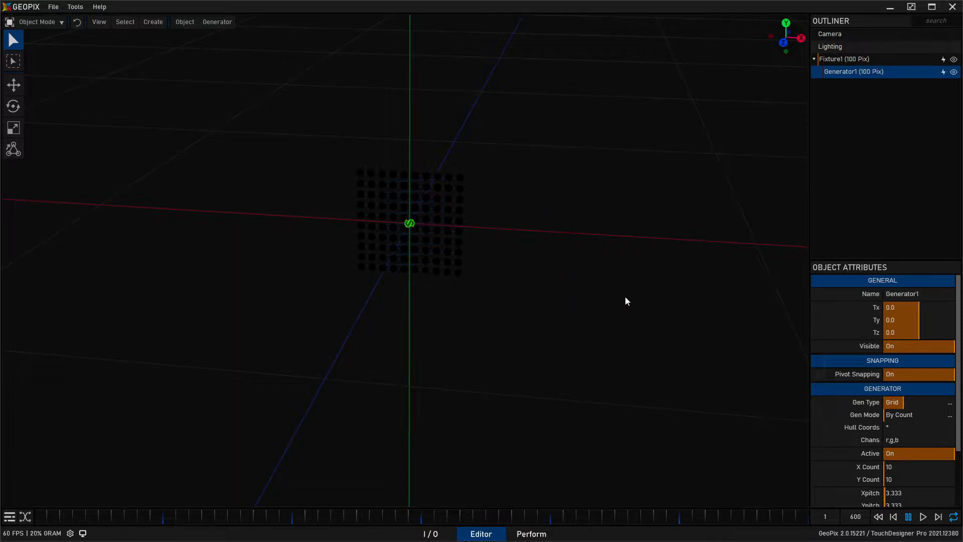
scroll(850, 402, "down", 3)
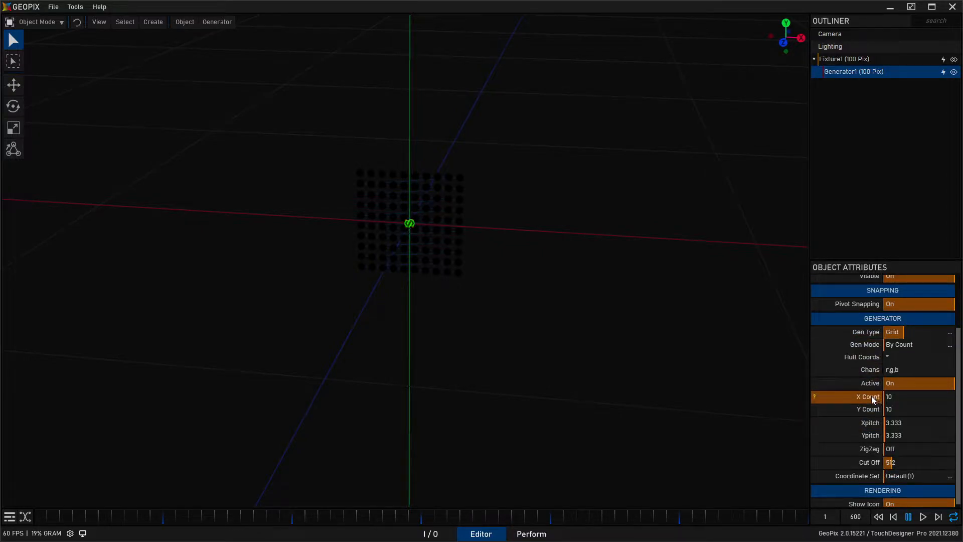
left_click(901, 396)
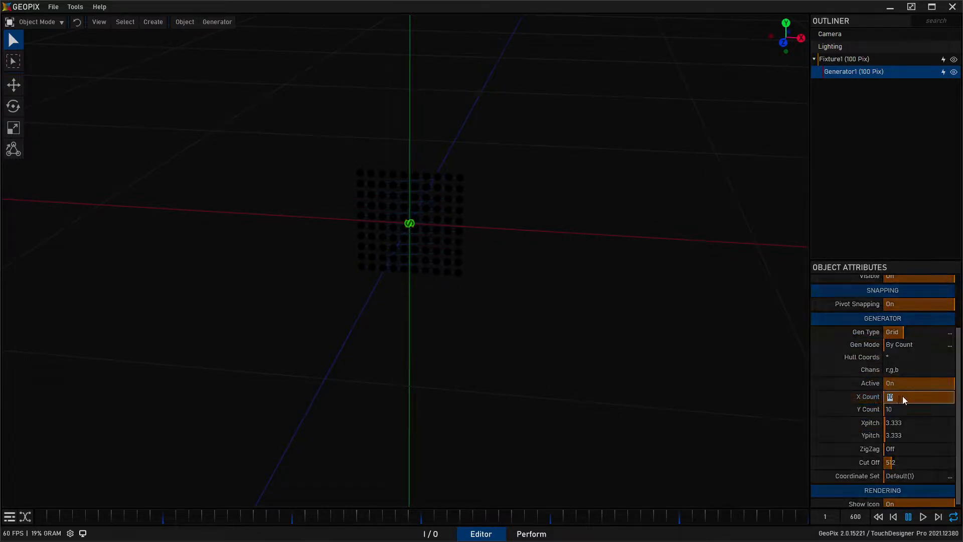
key("Return")
left_click(904, 409)
type("32")
key("Return")
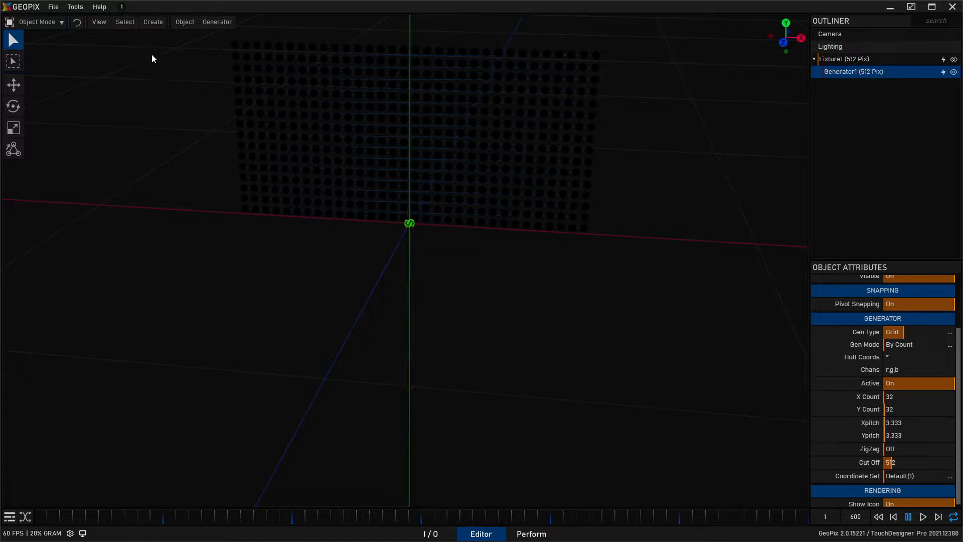
Read the project issue in the Errors and Diagnostics window and close the window.
left_click(123, 5)
left_click_drag(128, 8, 377, 130)
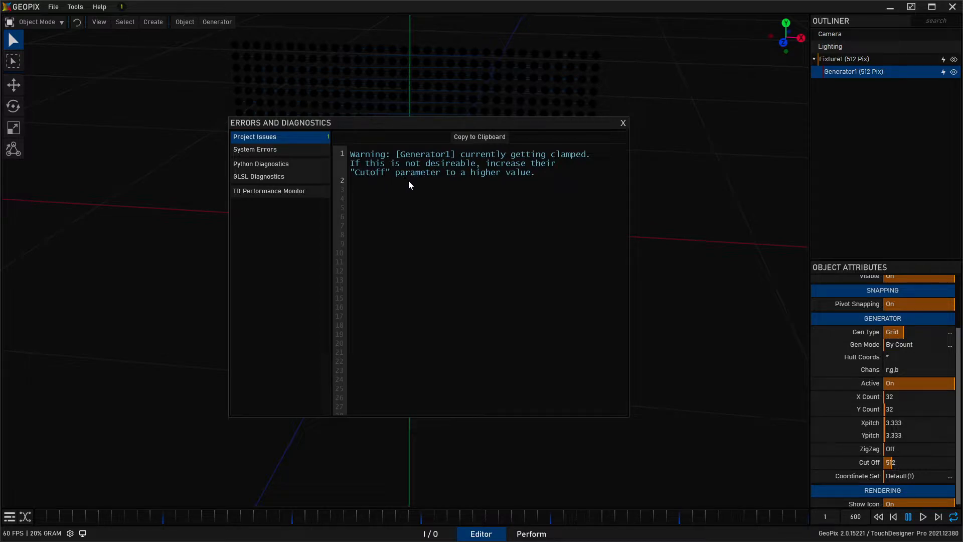
left_click(623, 123)
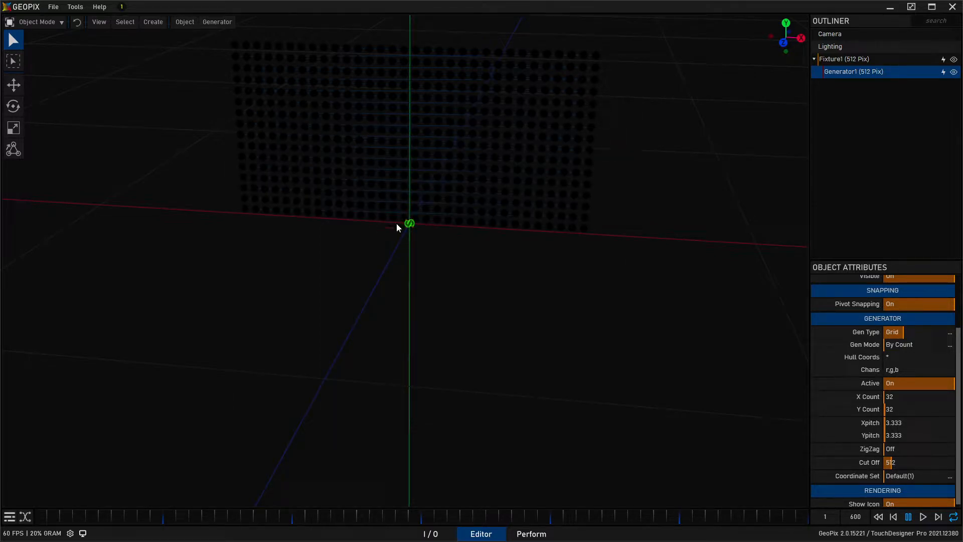
Set the generator's Cut Off to 1024.
scroll(841, 392, "down", 1)
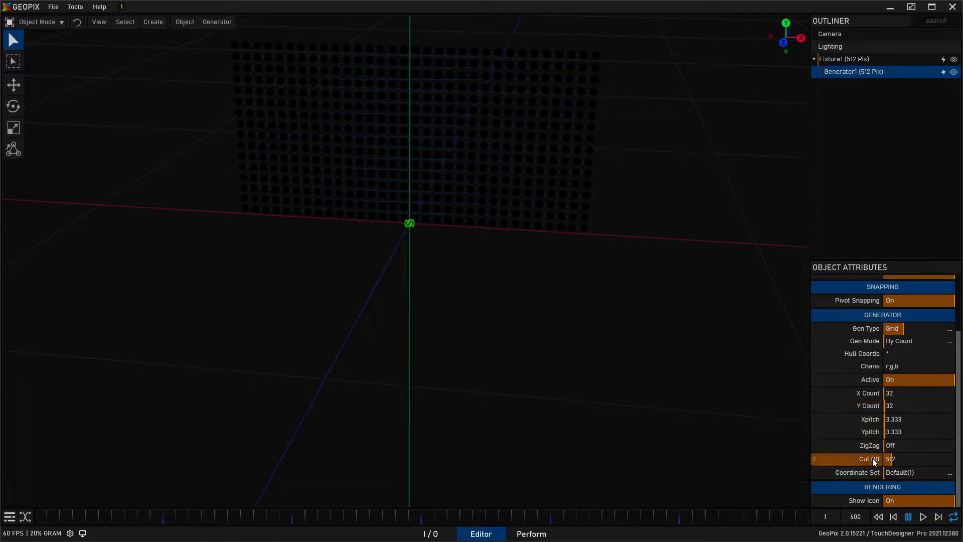
left_click(908, 459)
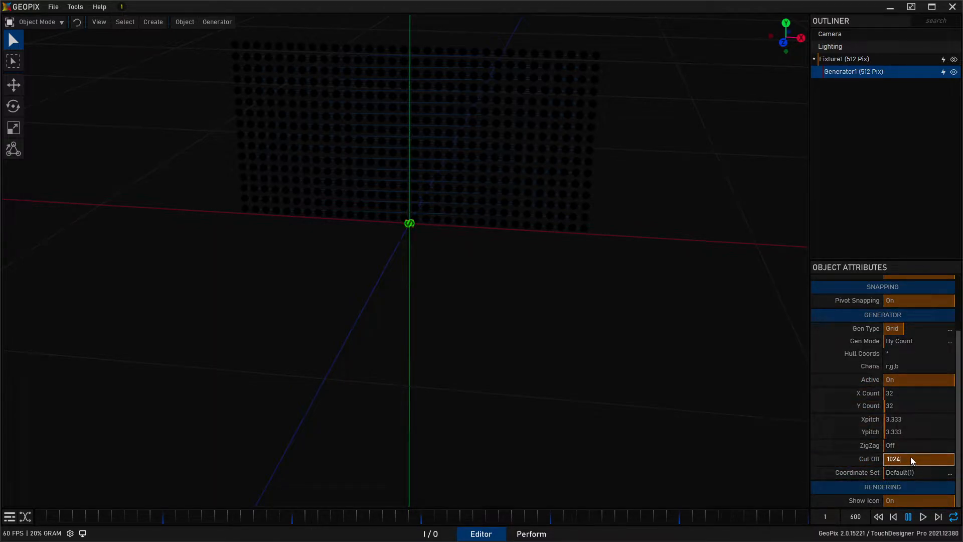
key("Return")
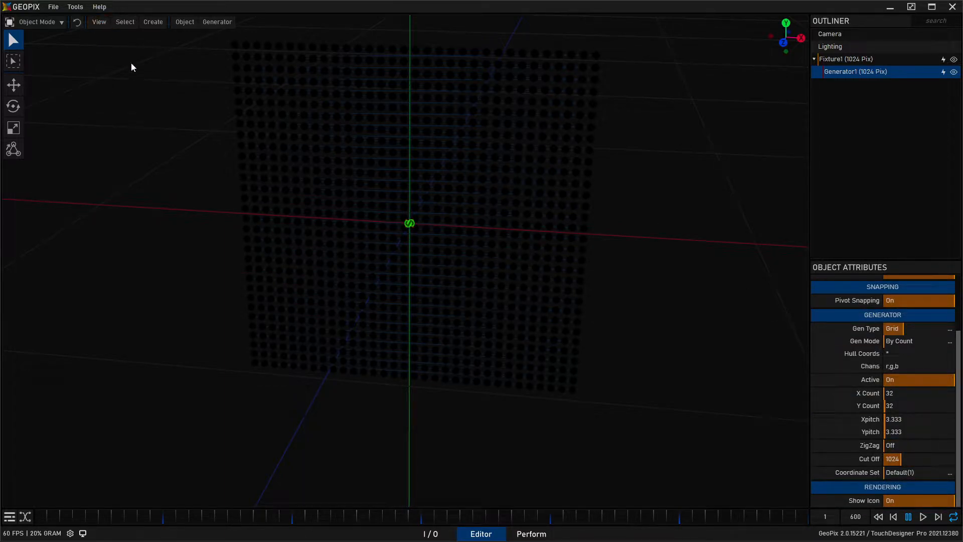
Hide the generator under the fixture and examine the pixel grid without its icon.
left_click_drag(406, 251, 775, 179, "alt")
left_click(953, 71)
left_click_drag(475, 185, 533, 185, "alt")
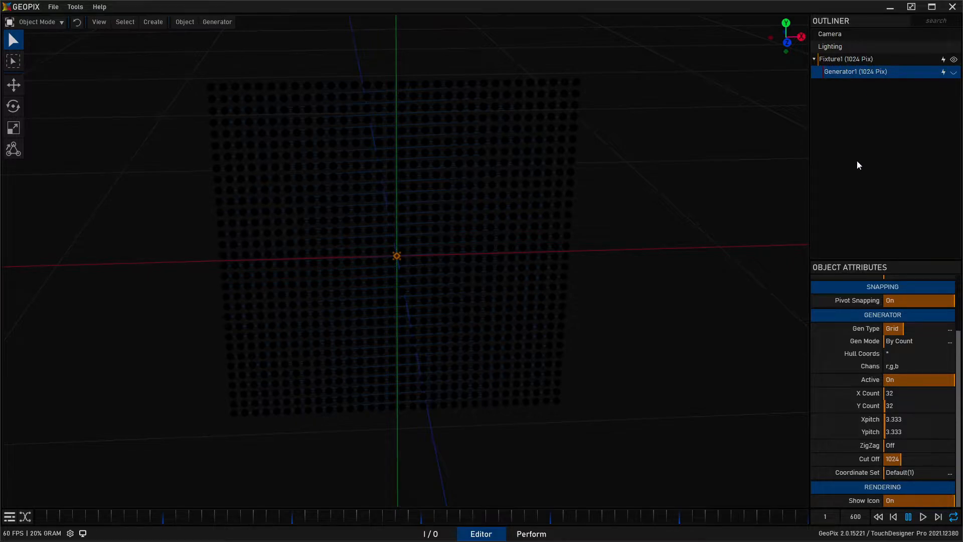
left_click_drag(396, 254, 423, 266, "alt")
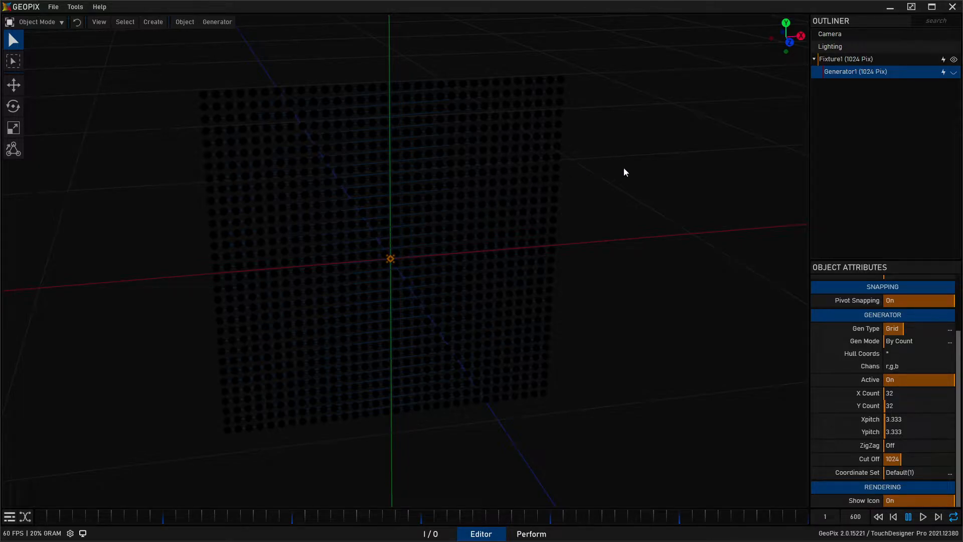
Clear the fixture selection and create a Projector object in the scene.
left_click(852, 59)
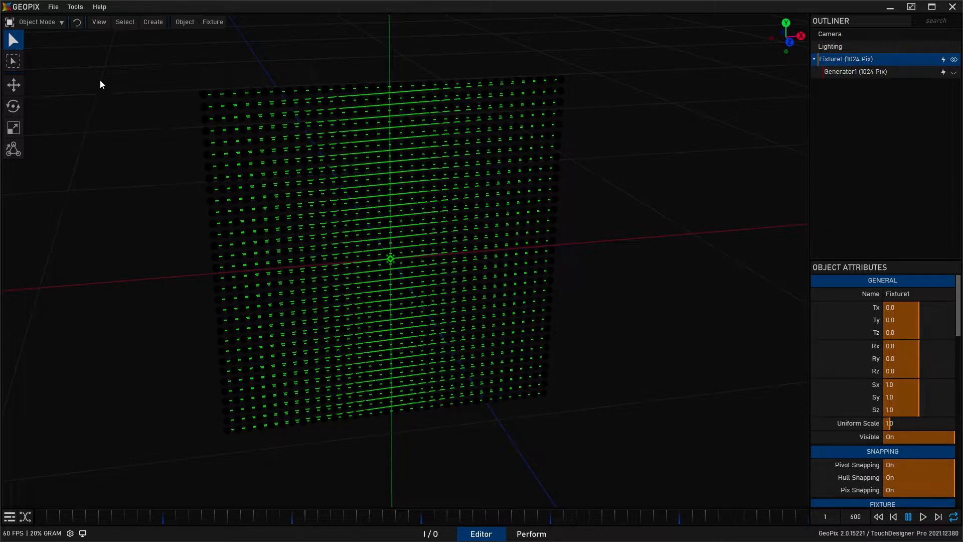
left_click(148, 139)
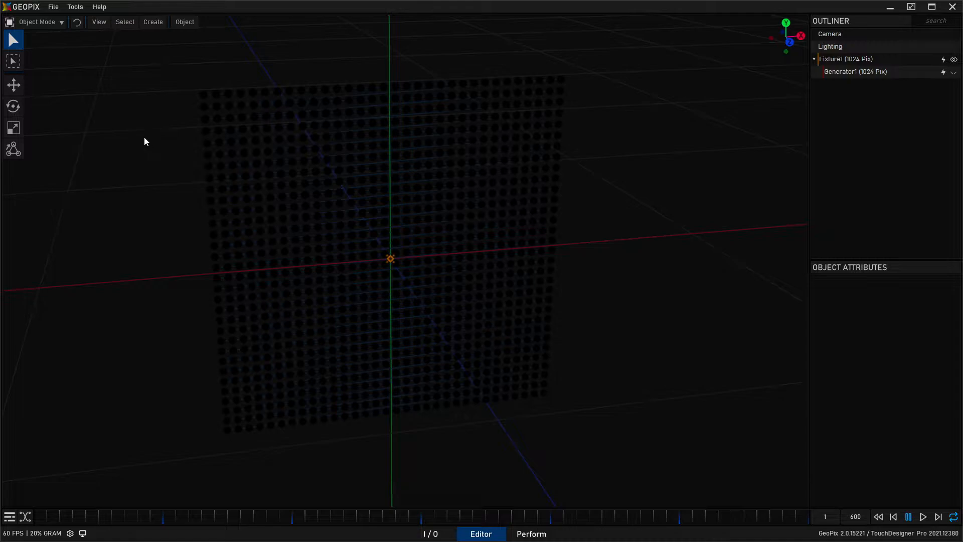
left_click(153, 23)
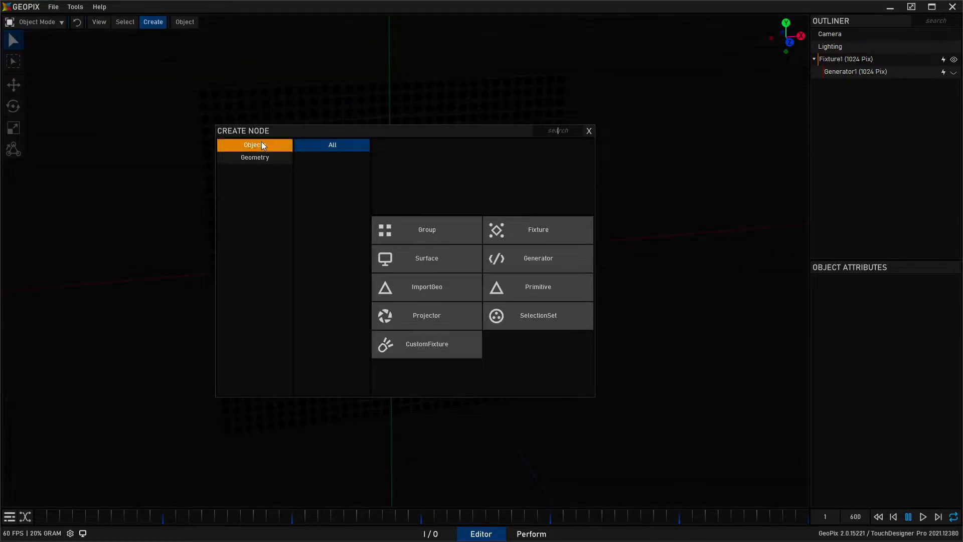
left_click(442, 323)
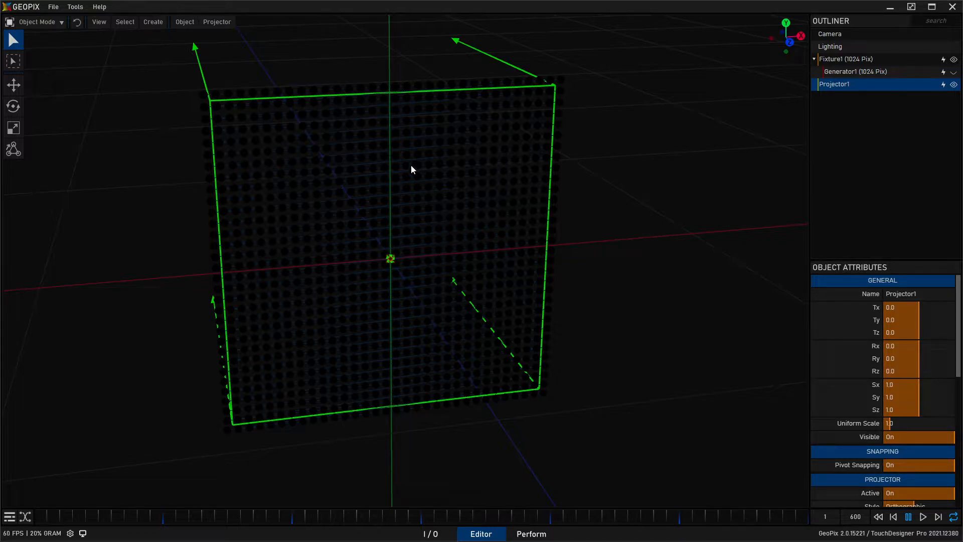
Move the projector along the Z axis to about 140.6, away from the pixel grid.
scroll(355, 165, "down", 4)
left_click_drag(305, 211, 462, 275, "alt")
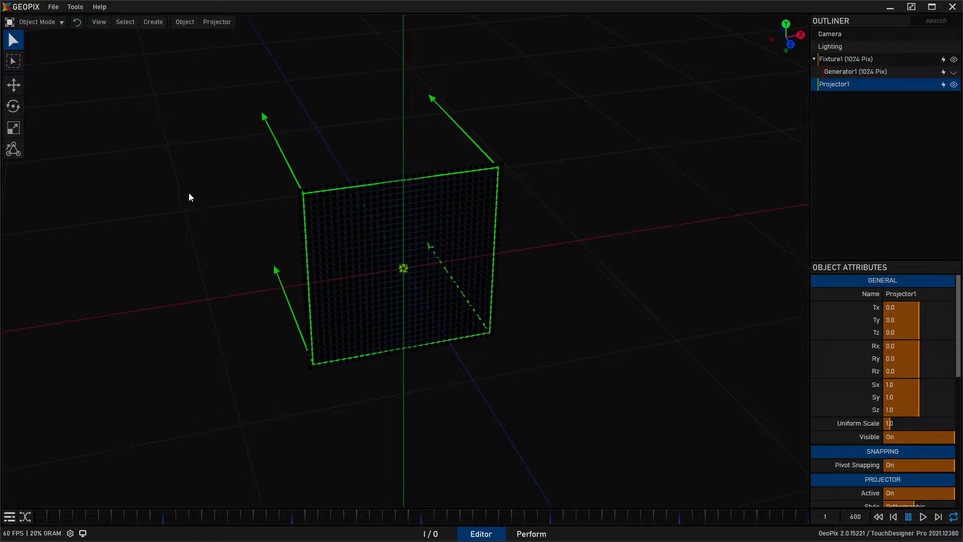
left_click(14, 85)
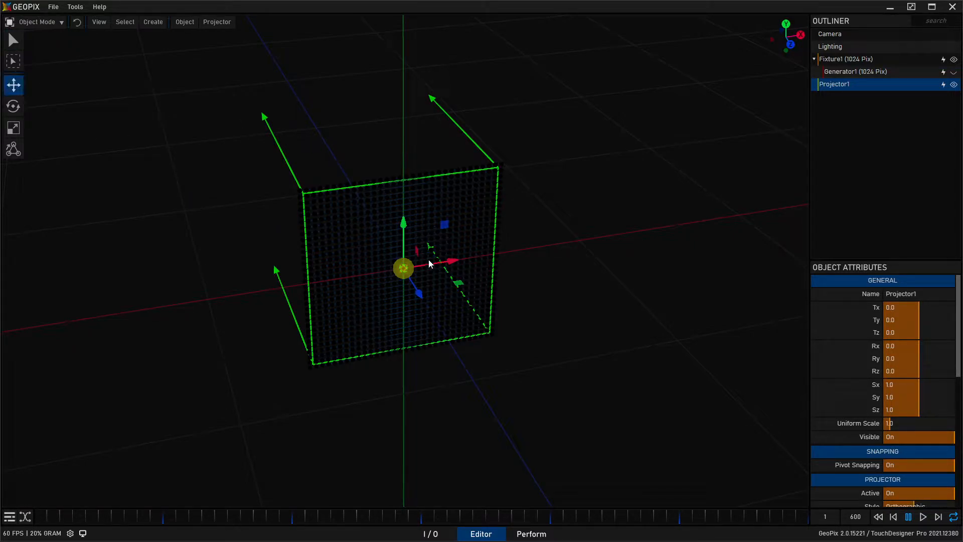
left_click_drag(420, 298, 589, 313)
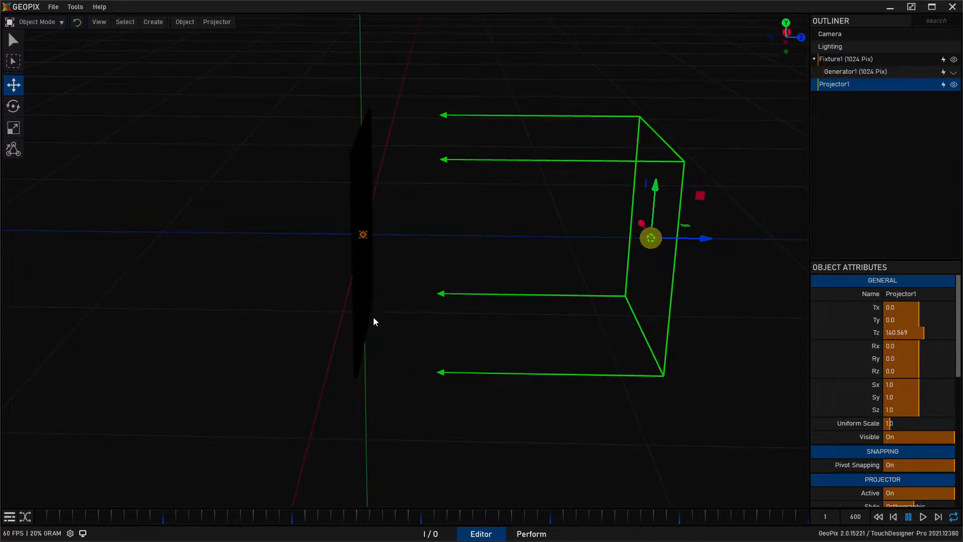
Scale the projector to about 2.48 in X and 1.86 in Y so its frame surrounds the pixel grid.
left_click_drag(645, 267, 92, 157, "alt")
left_click(13, 129)
left_click_drag(484, 264, 455, 161)
left_click_drag(420, 206, 329, 254, "alt")
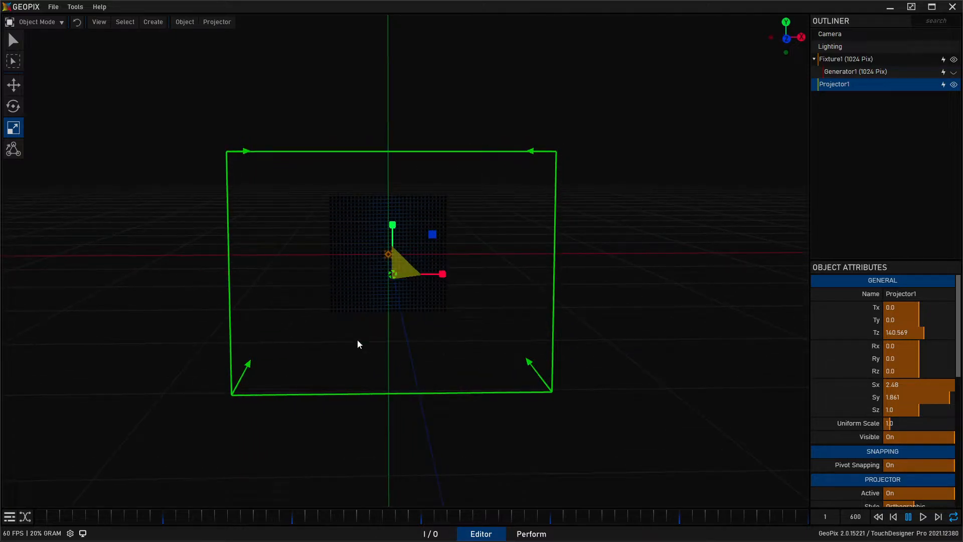
left_click_drag(226, 270, 365, 264, "alt")
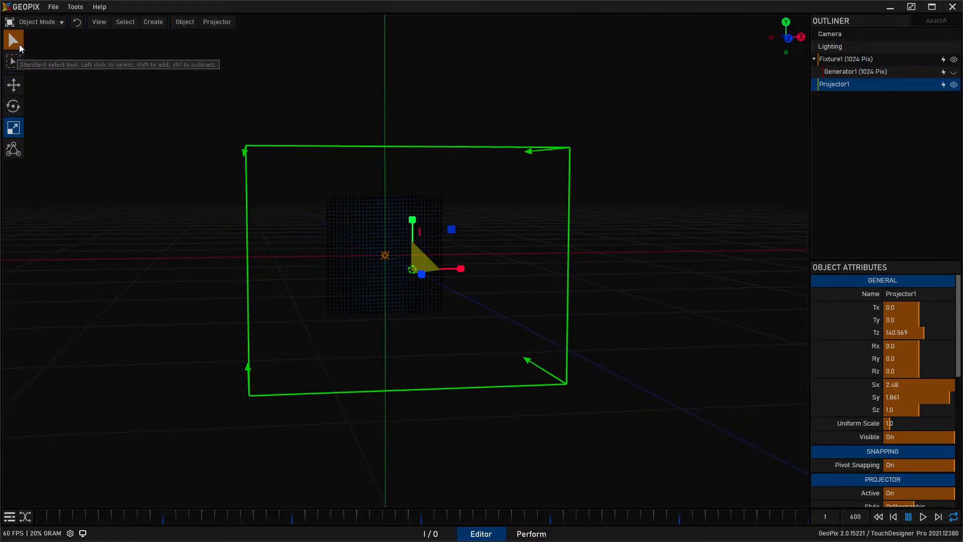
Leave the projector's scale tool for the select tool and enlarge the object attributes area to reveal the texture settings.
left_click(20, 45)
left_click_drag(380, 215, 361, 234, "alt")
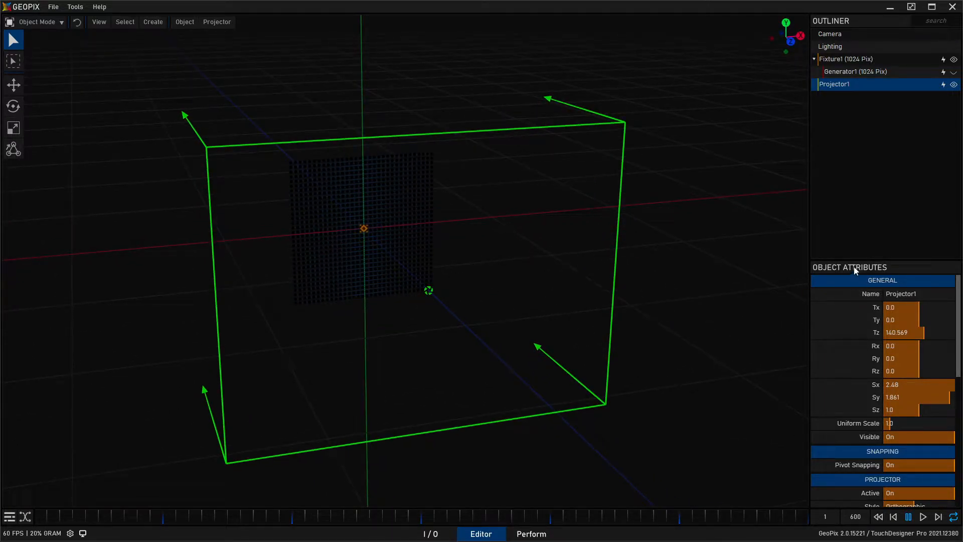
left_click_drag(857, 262, 866, 180)
scroll(853, 320, "down", 1)
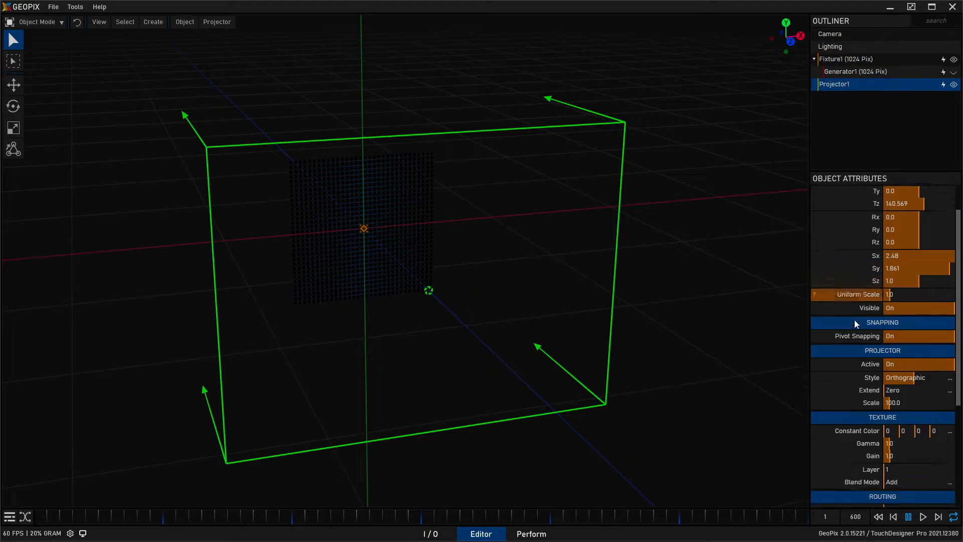
scroll(853, 320, "down", 1)
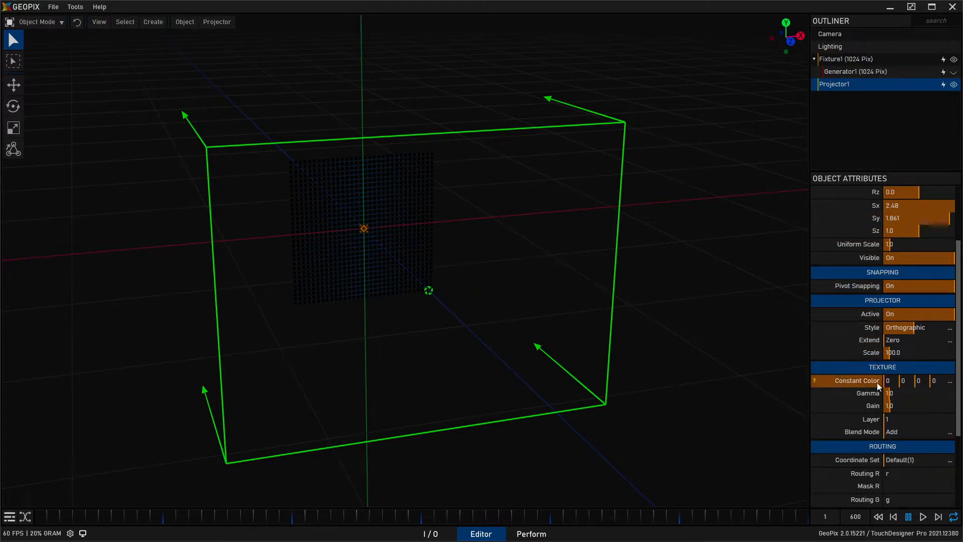
Test the projector on the pixel grid with a constant color red value of 255, and reset the color to default.
left_click_drag(886, 382, 902, 380)
left_click_drag(388, 260, 548, 266, "alt")
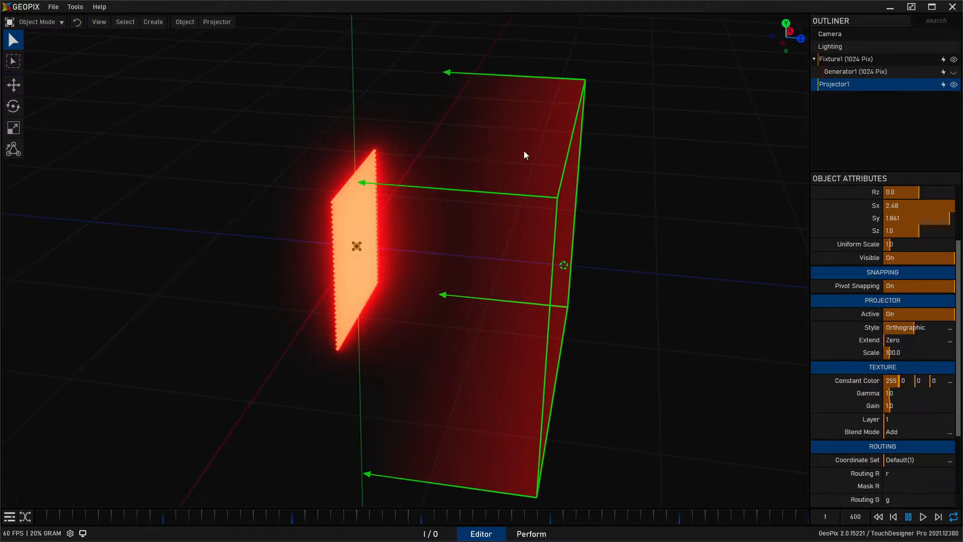
left_click_drag(624, 275, 378, 225, "alt")
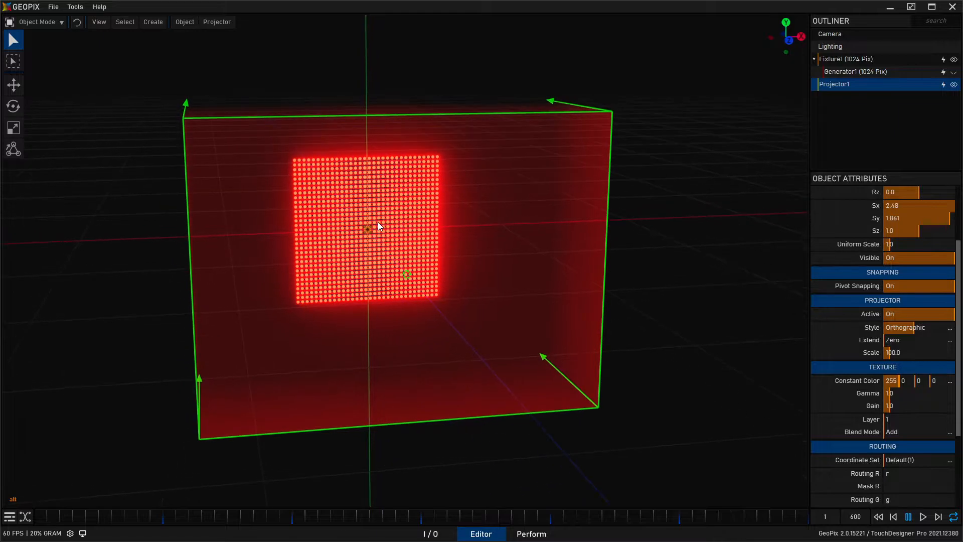
double_click(871, 383)
left_click_drag(382, 194, 428, 257, "alt")
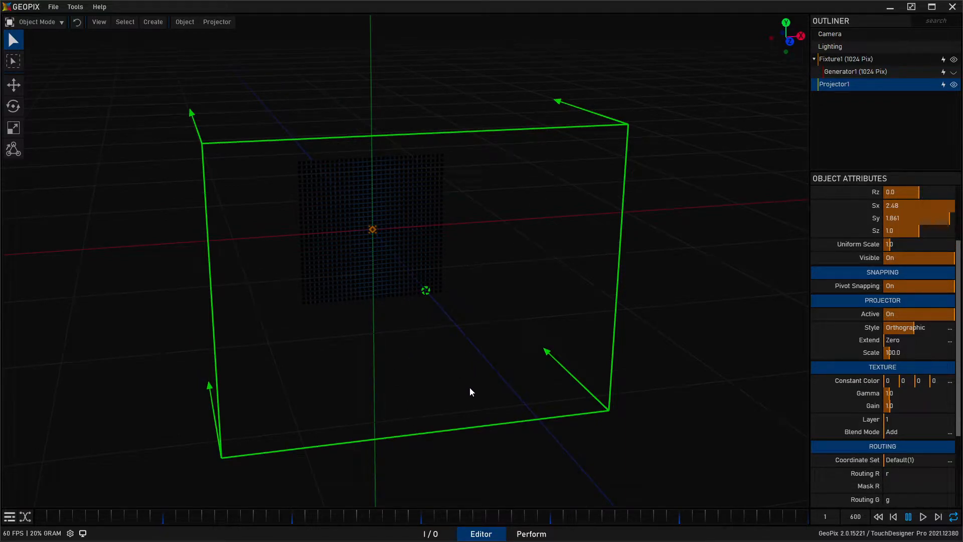
Open the I/O node graph and look over its empty canvas.
left_click(431, 533)
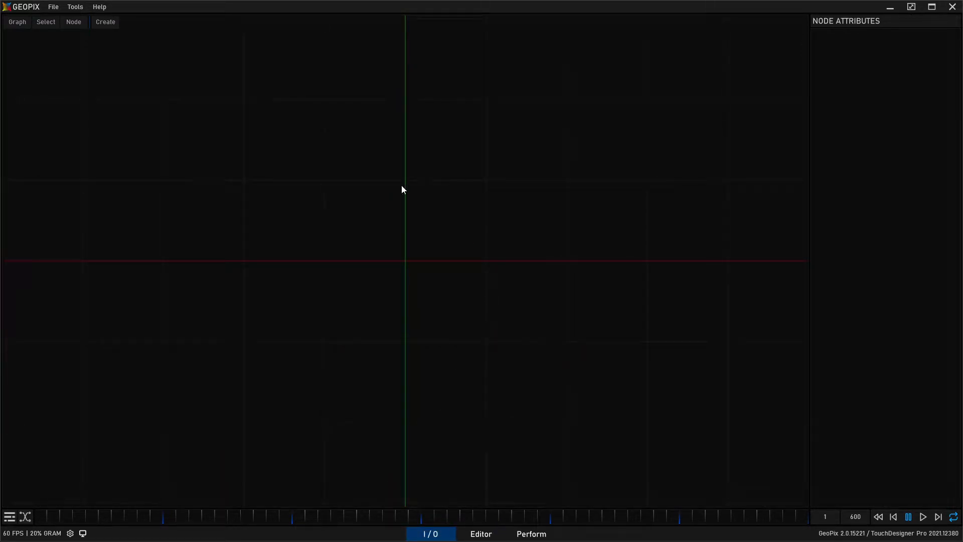
left_click_drag(426, 326, 457, 334)
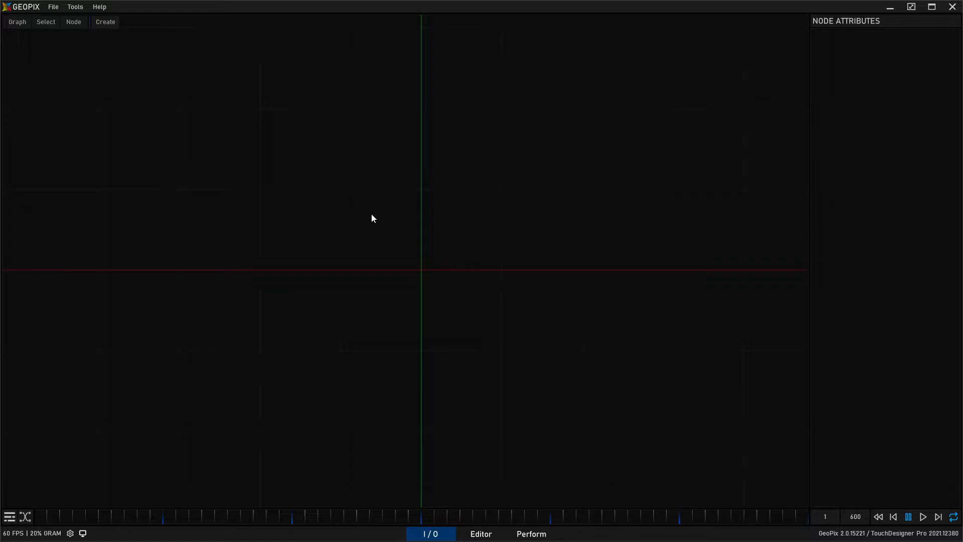
mouse_move(269, 163)
left_mouse_down()
mouse_move(619, 407)
mouse_move(716, 448)
mouse_move(266, 150)
left_mouse_up()
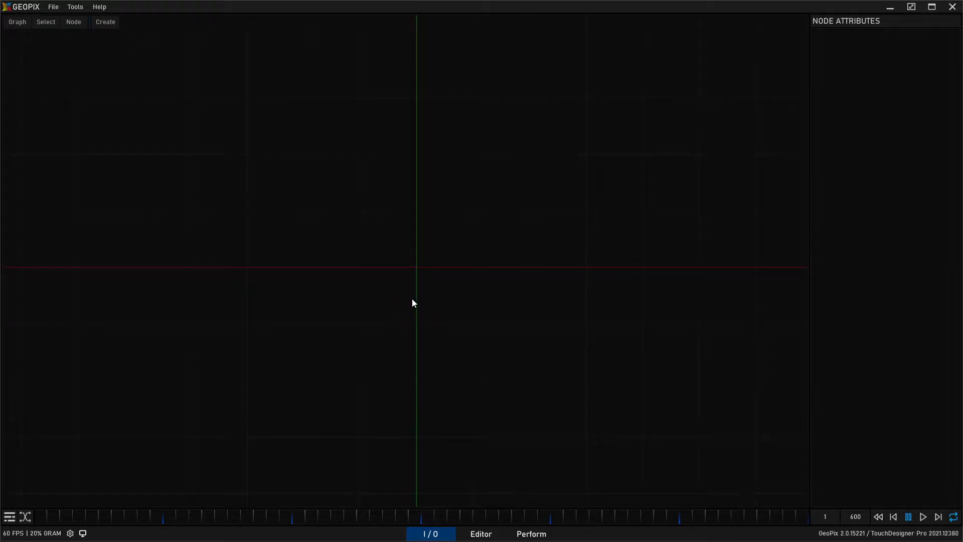
middle_click_drag(566, 321, 568, 320)
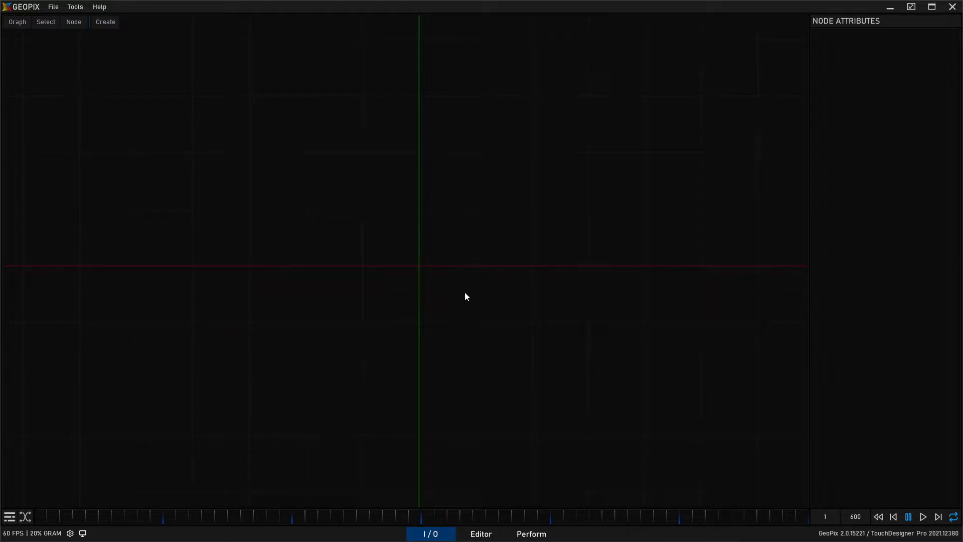
Try to create a generative Ramp texture node directly in the root of the node graph.
left_click(104, 22)
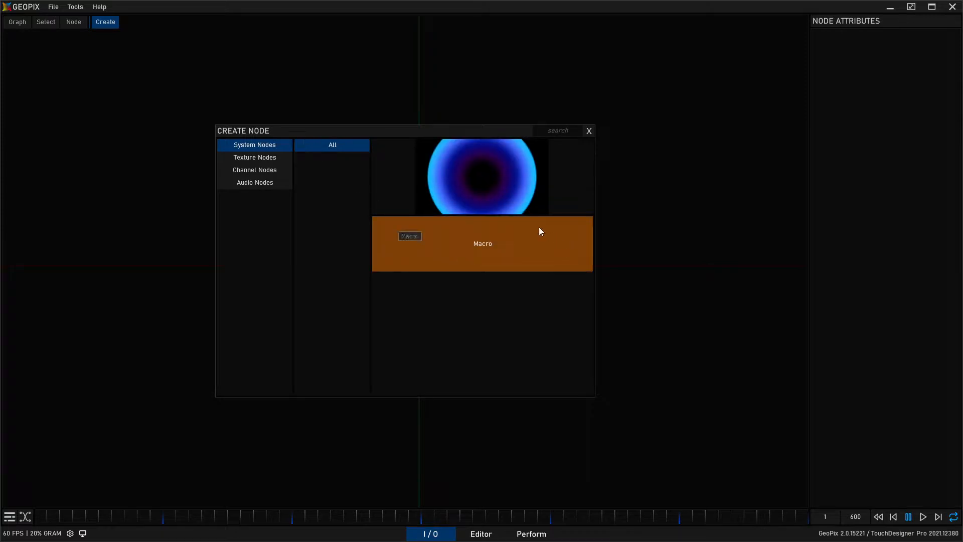
left_click(275, 156)
left_click(333, 145)
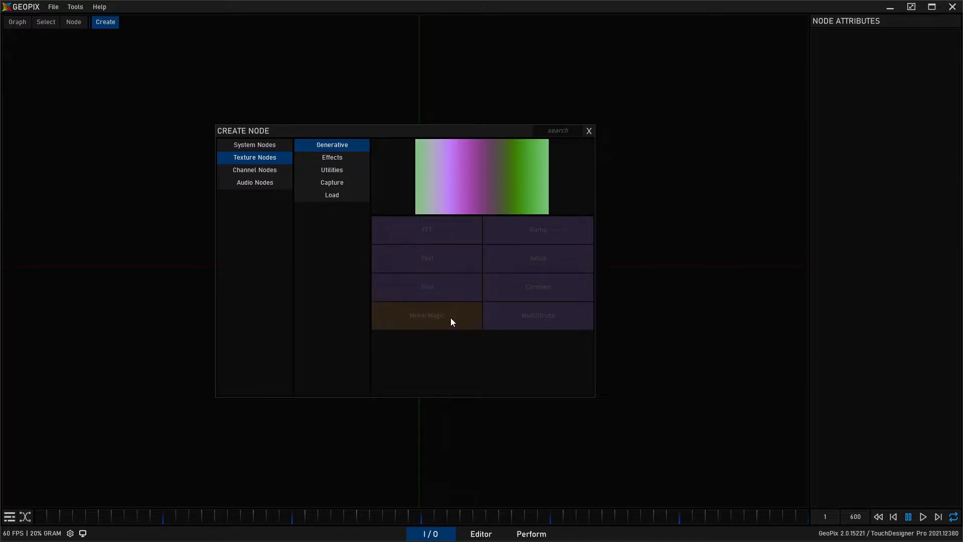
left_click(546, 233)
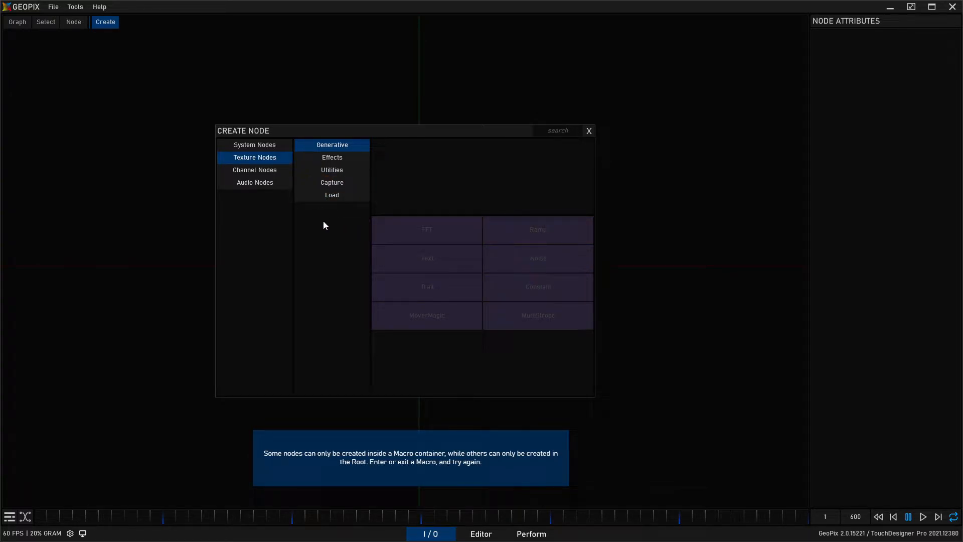
Create a Macro system node and place it at the origin of the node graph.
left_click(276, 145)
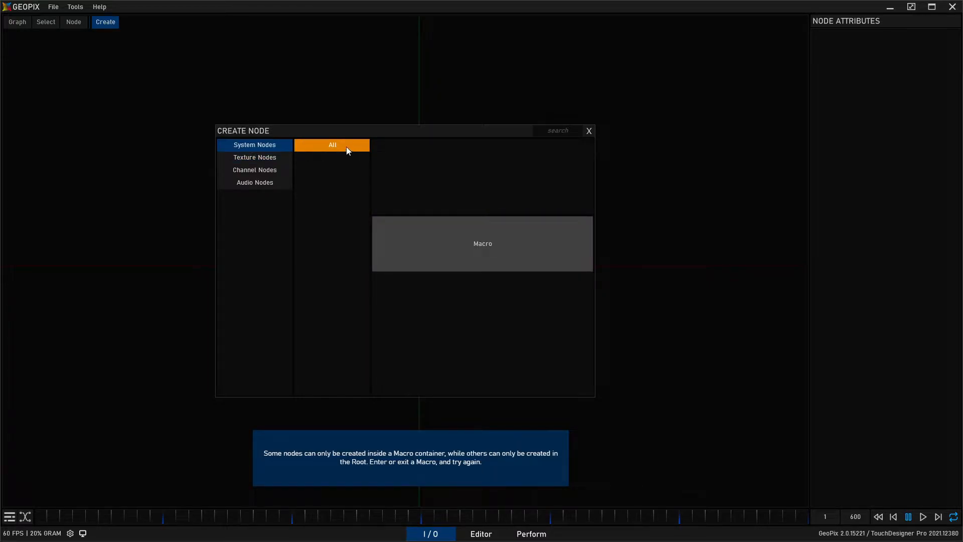
left_click(486, 245)
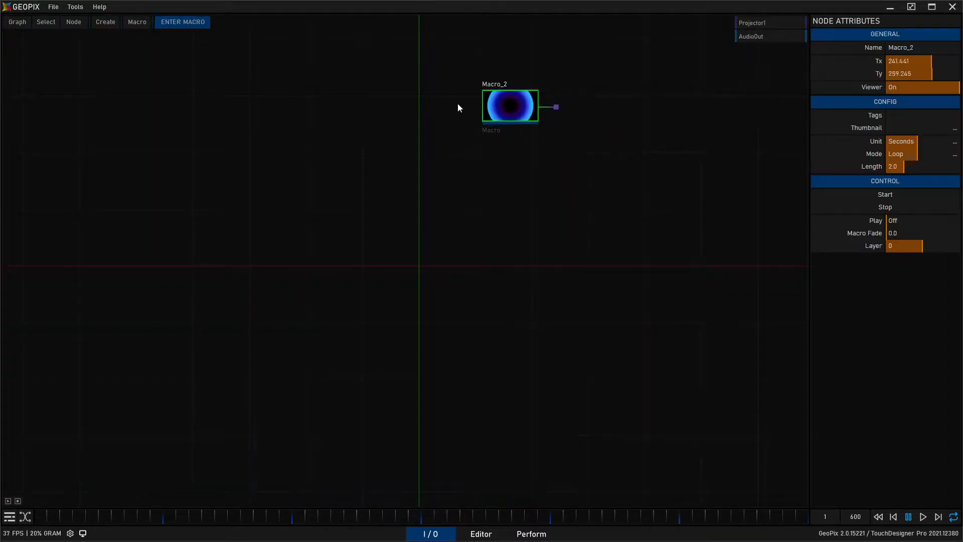
left_click(437, 257)
left_click_drag(438, 267, 420, 263)
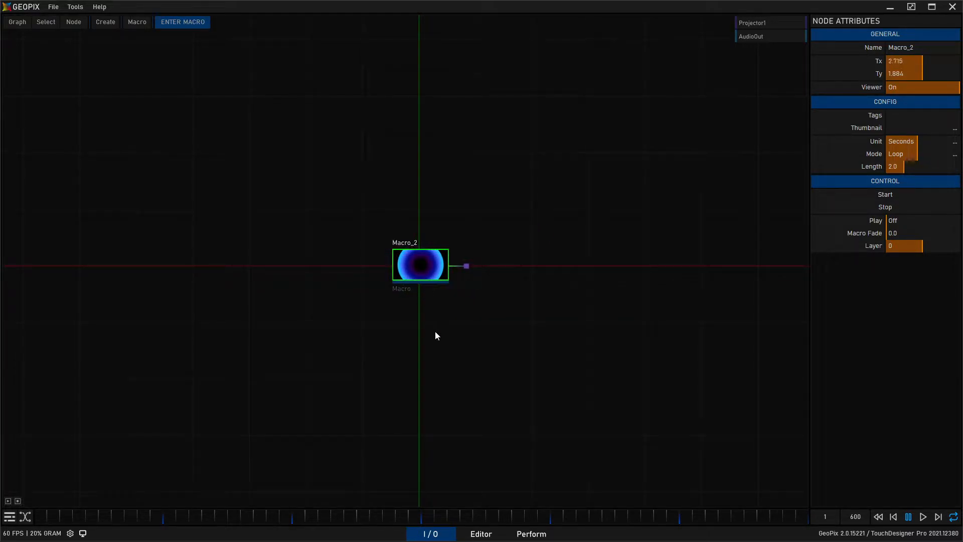
Examine the new macro's output connector, and enter the macro to inspect its Ramp and TexOut nodes.
scroll(436, 311, "up", 5)
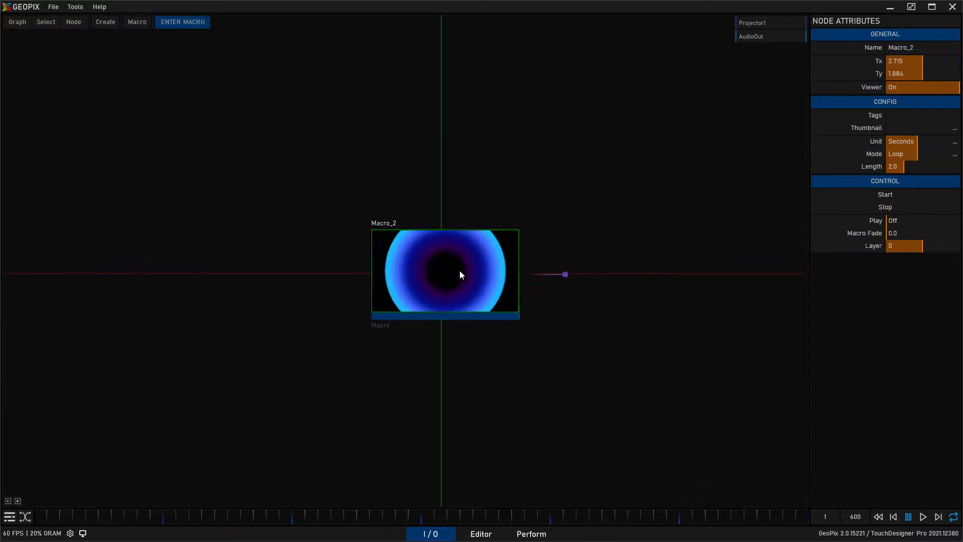
middle_click_drag(569, 381, 542, 373)
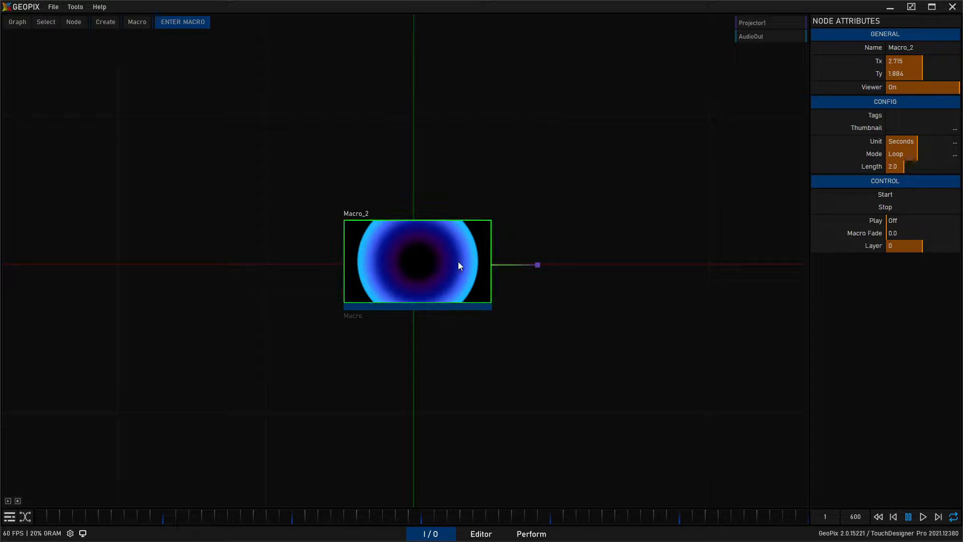
mouse_move(538, 267)
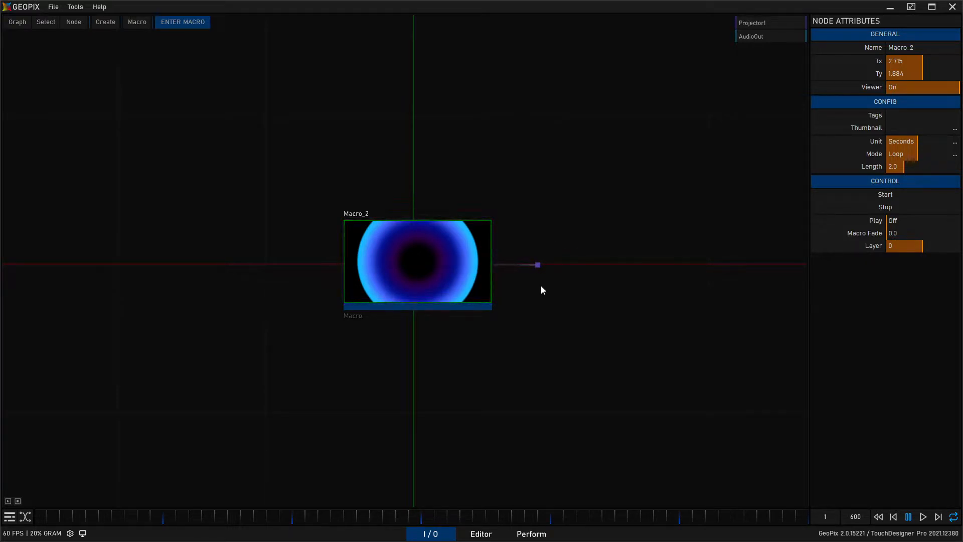
middle_click_drag(407, 245, 410, 246)
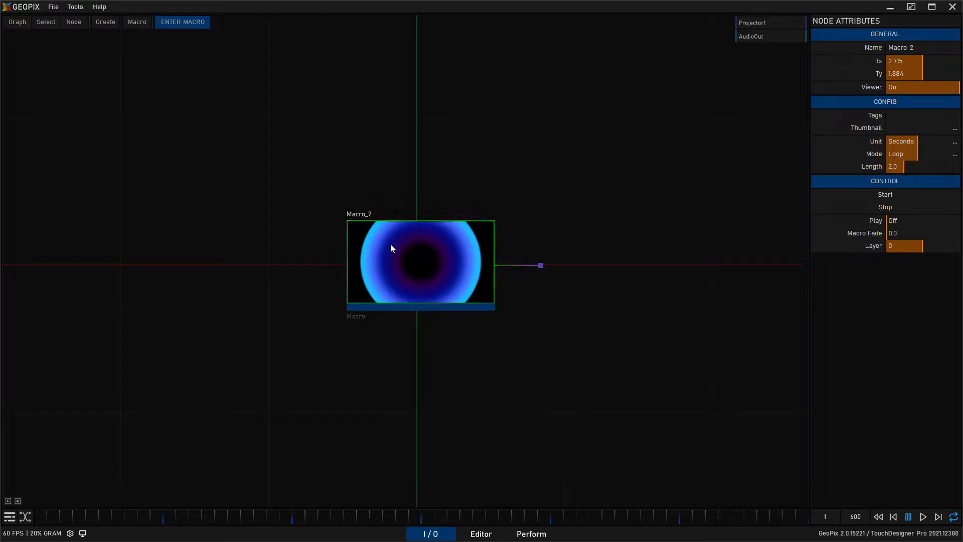
middle_click_drag(201, 104, 179, 103)
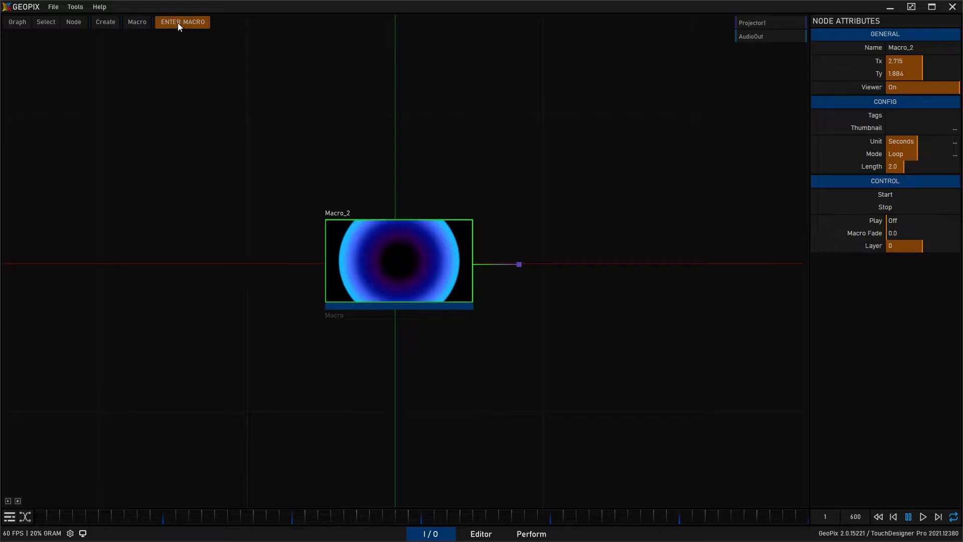
left_click(182, 22)
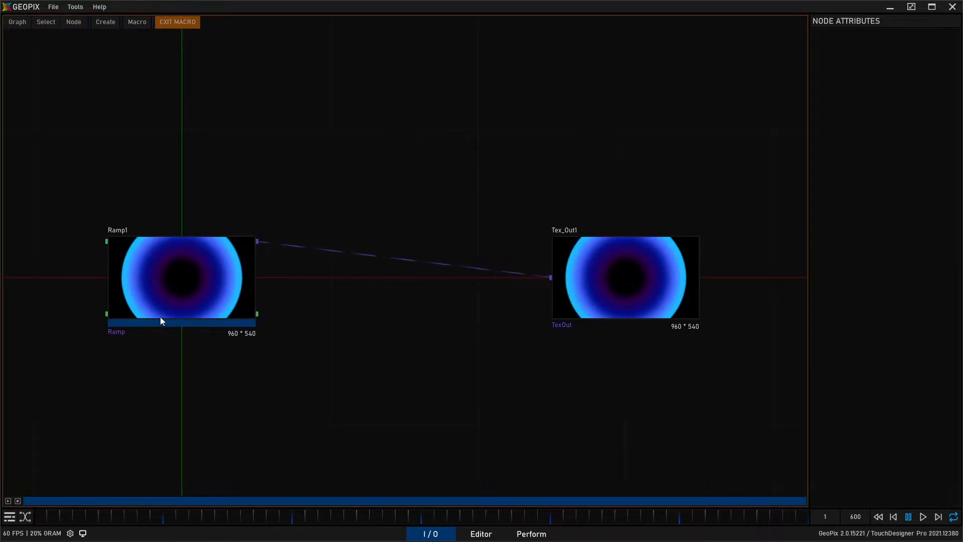
left_click_drag(58, 174, 298, 412)
left_click_drag(494, 232, 753, 389)
left_click_drag(766, 414, 764, 413)
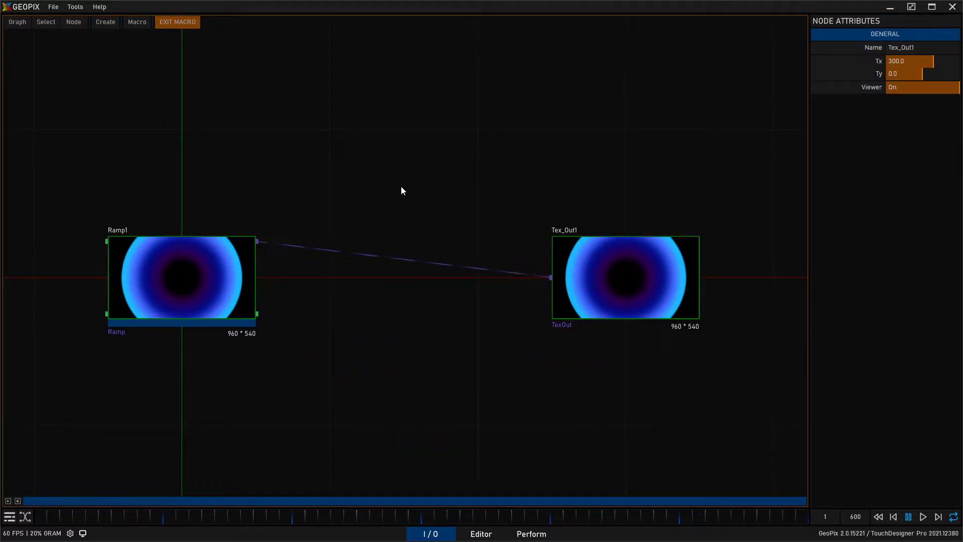
left_click(350, 189)
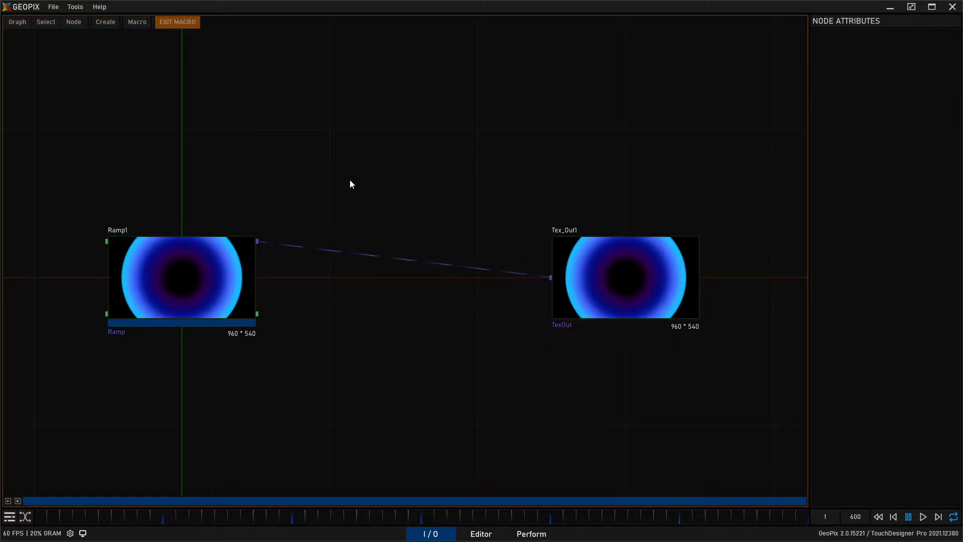
Exit the macro, select its node in the root graph and start its playback.
left_click(184, 24)
middle_click_drag(363, 200, 421, 198)
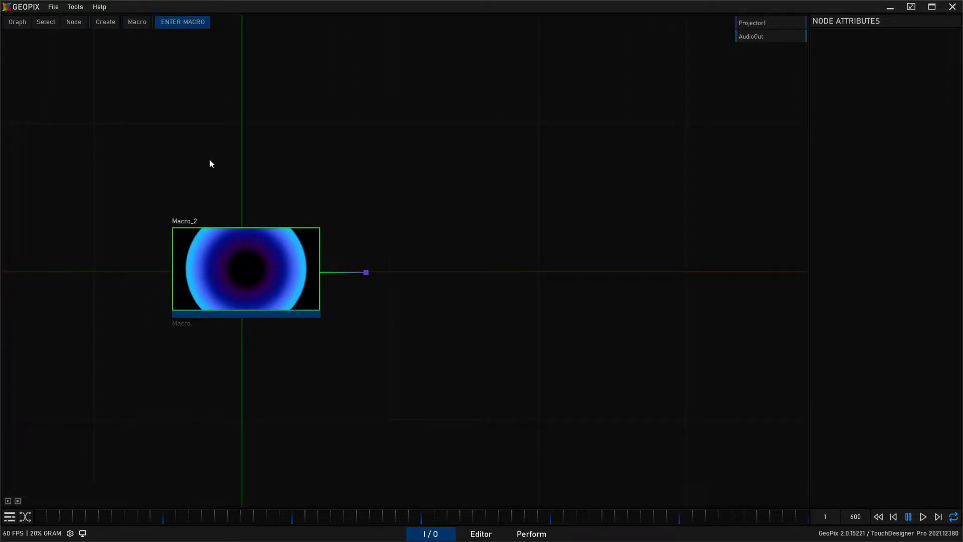
middle_click_drag(400, 384, 575, 425)
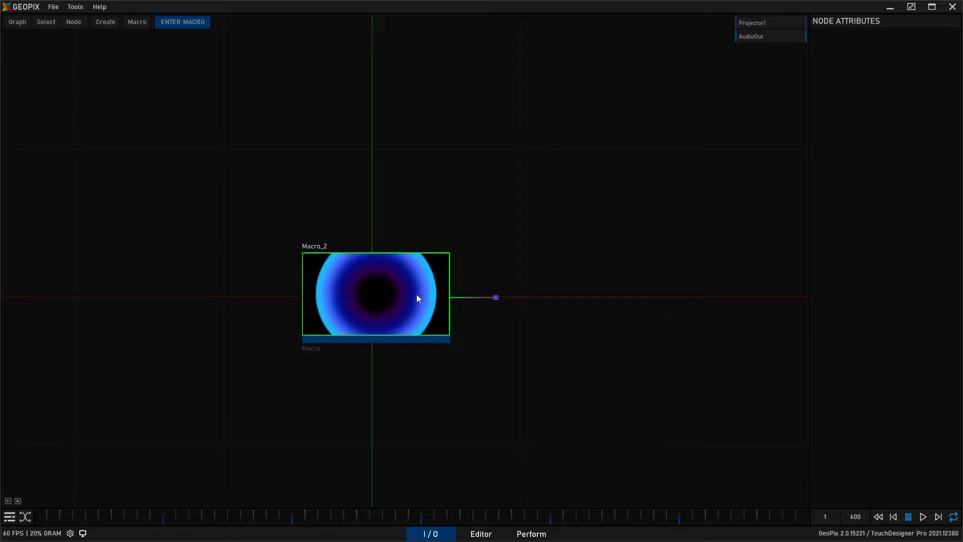
left_click(392, 295)
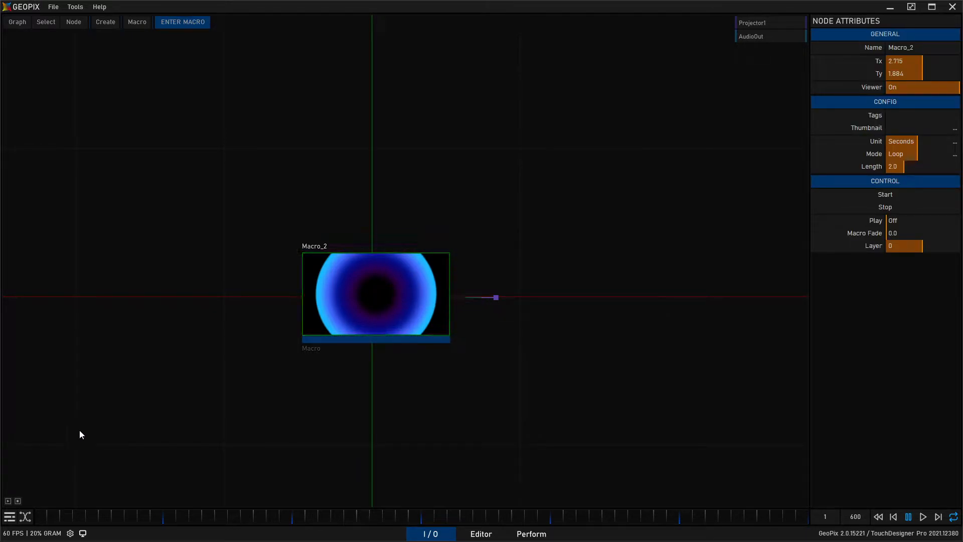
left_click(8, 500)
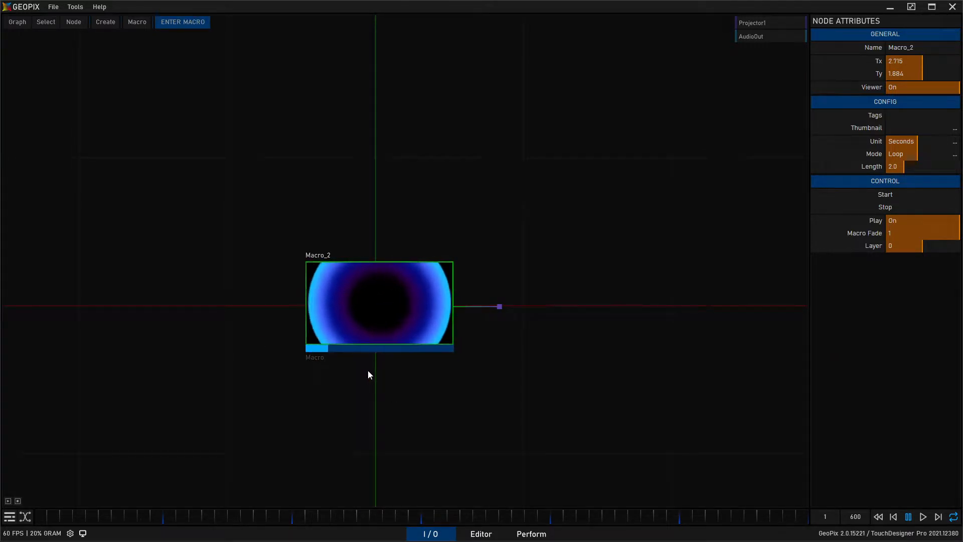
middle_click_drag(352, 363, 353, 370)
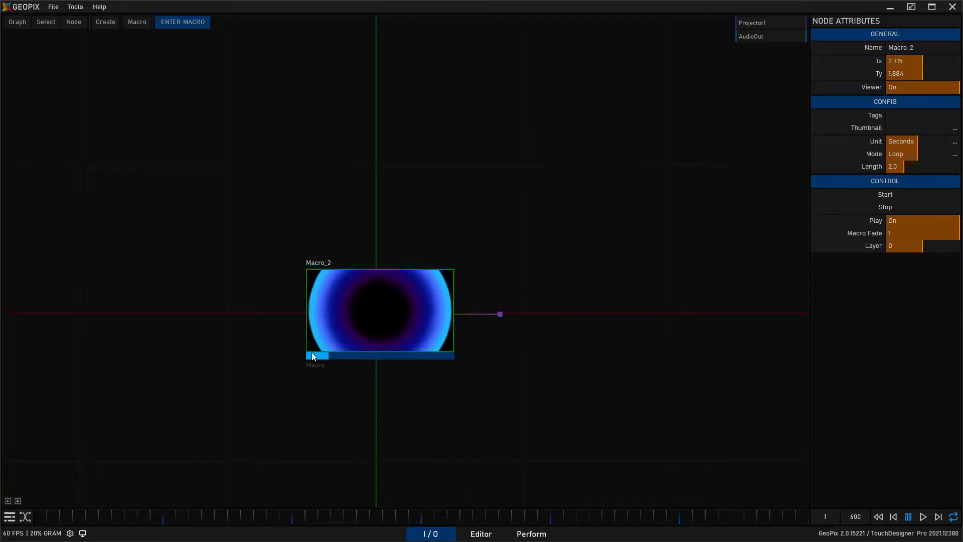
left_click(397, 222)
middle_click_drag(593, 342, 584, 336)
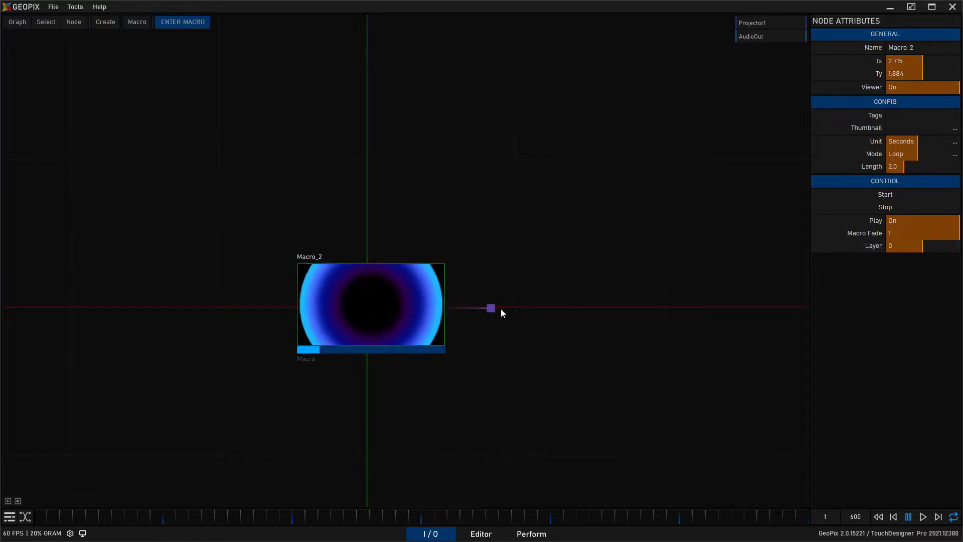
Look at the projector in the editor scene and return to the macro's output connector in the node graph.
left_click(489, 533)
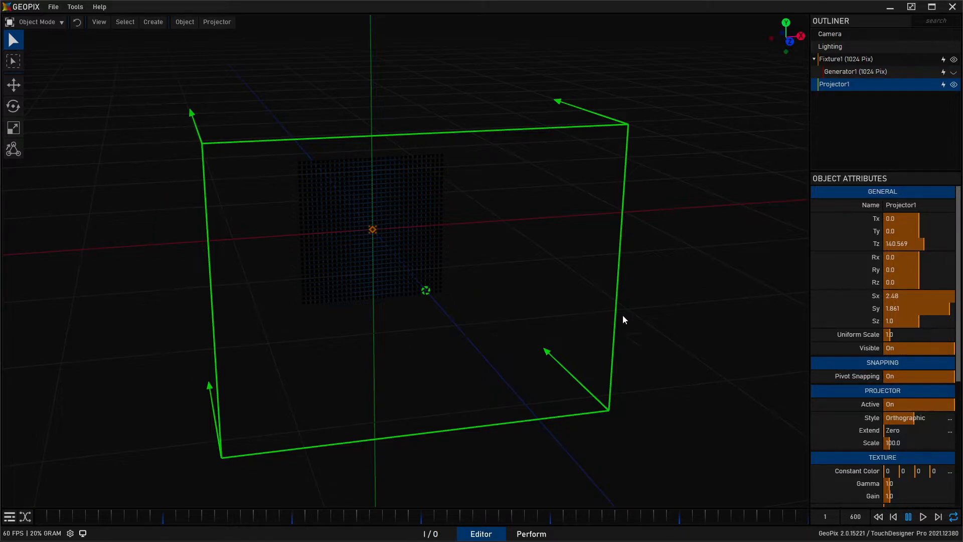
left_click(436, 534)
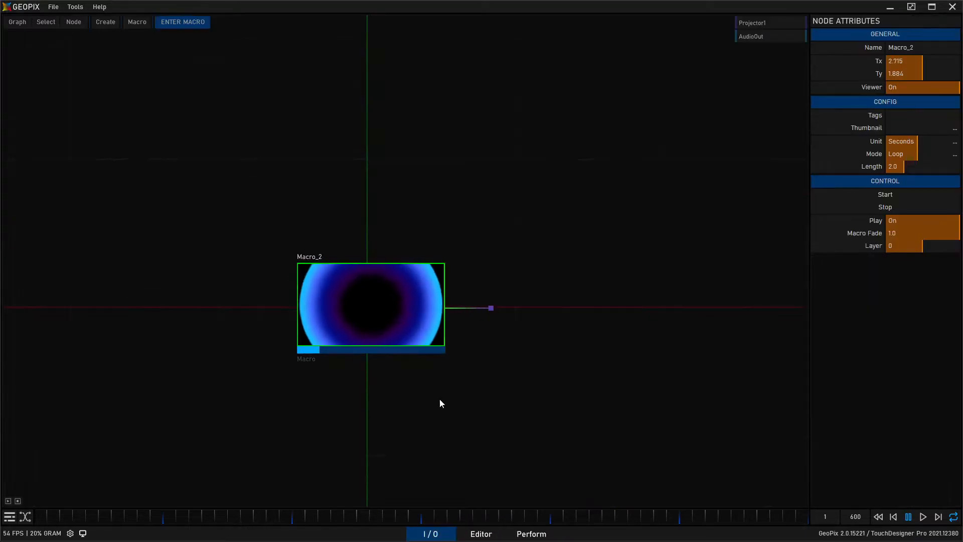
left_click(491, 308)
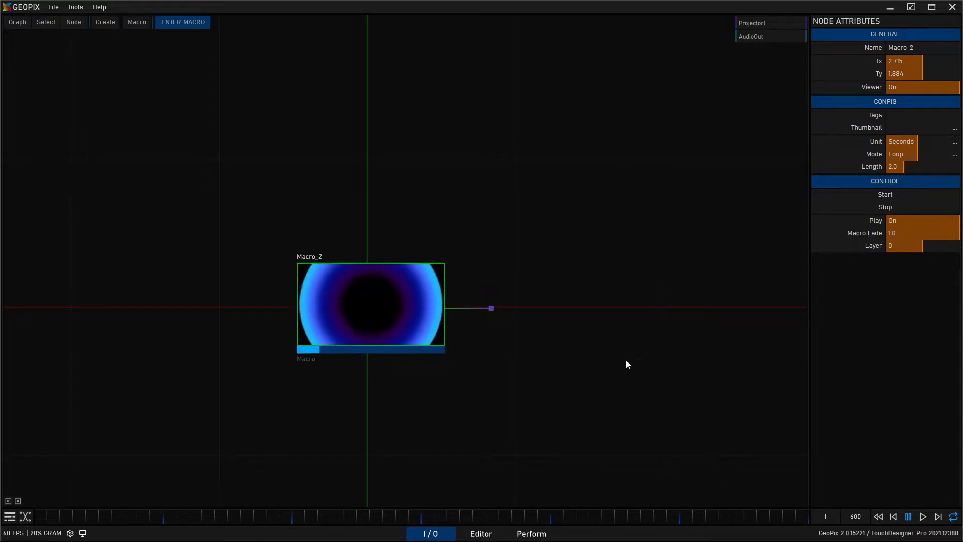
Rename the projector in the editor scene as Projector_leds_rgb.
left_click(479, 532)
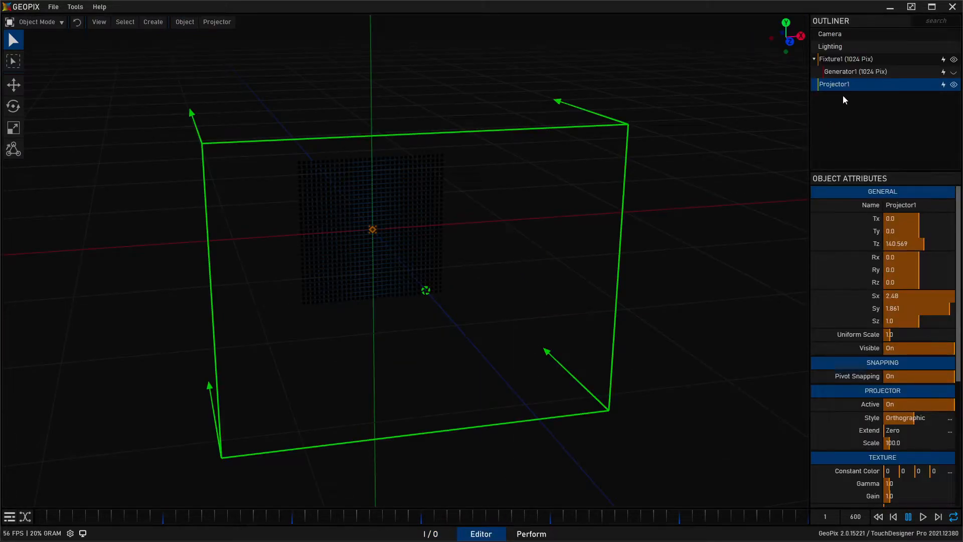
left_click(933, 209)
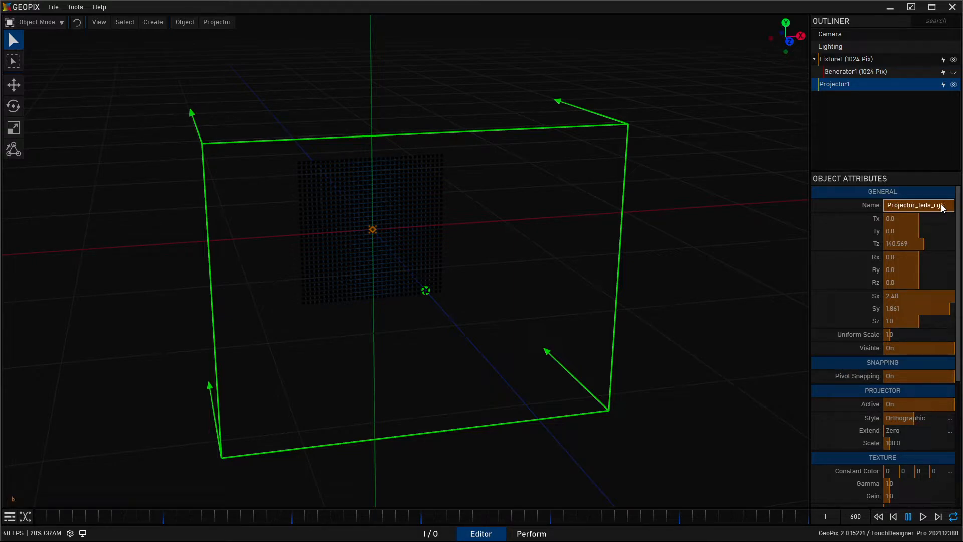
type("Projector_leds_rgb")
key("Return")
left_click_drag(316, 123, 650, 220, "alt")
Connect the macro's Tex_Out1 output to Projector_leds_rgb in the node graph and reselect the macro node.
left_click(441, 533)
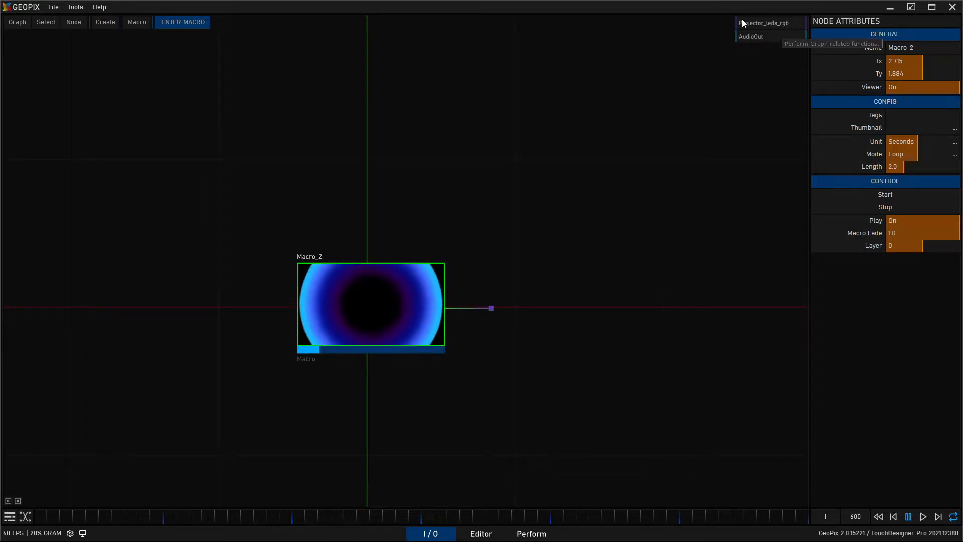
left_click_drag(757, 22, 486, 309)
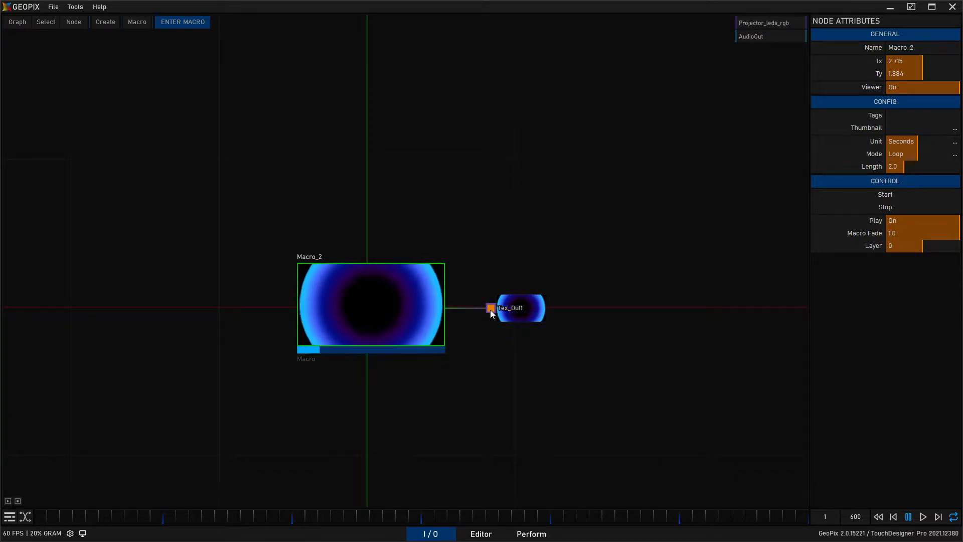
left_click(759, 21)
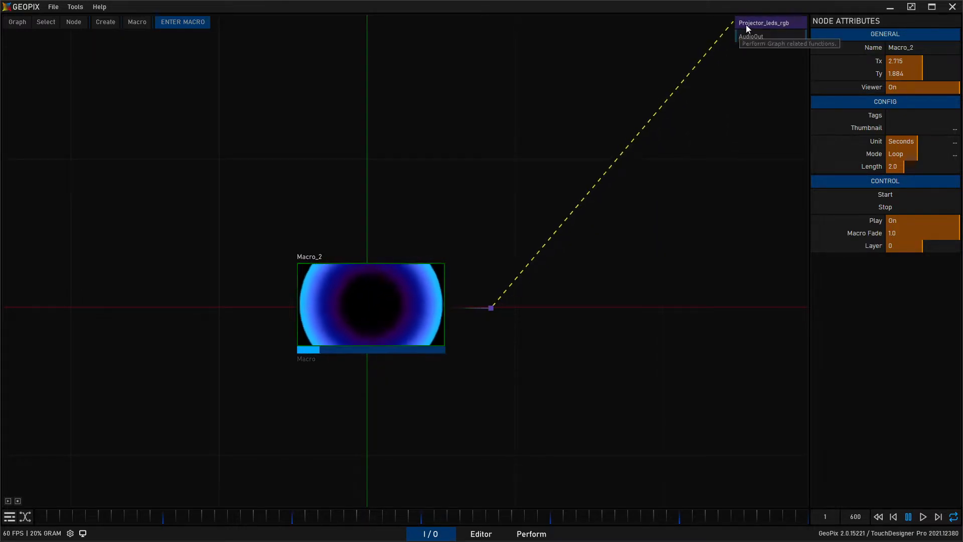
left_click(467, 243)
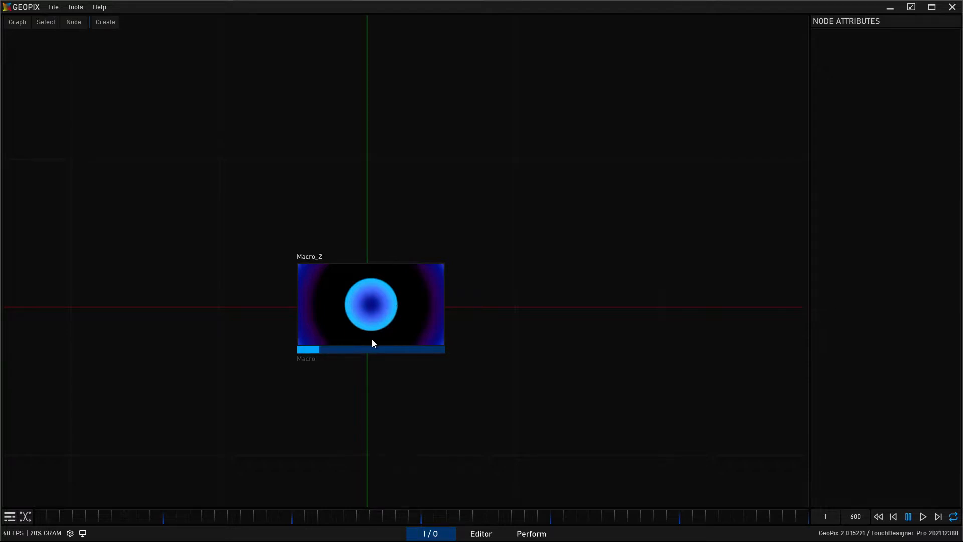
left_click(372, 303)
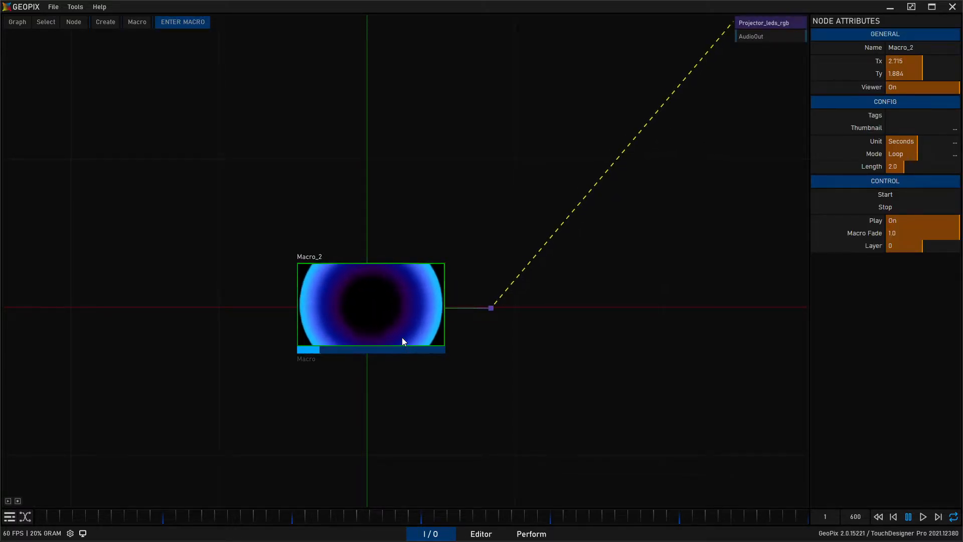
Examine the projected texture on the LED grid in the editor scene and compare it with the macro's Tex_Out1 output.
left_click(480, 535)
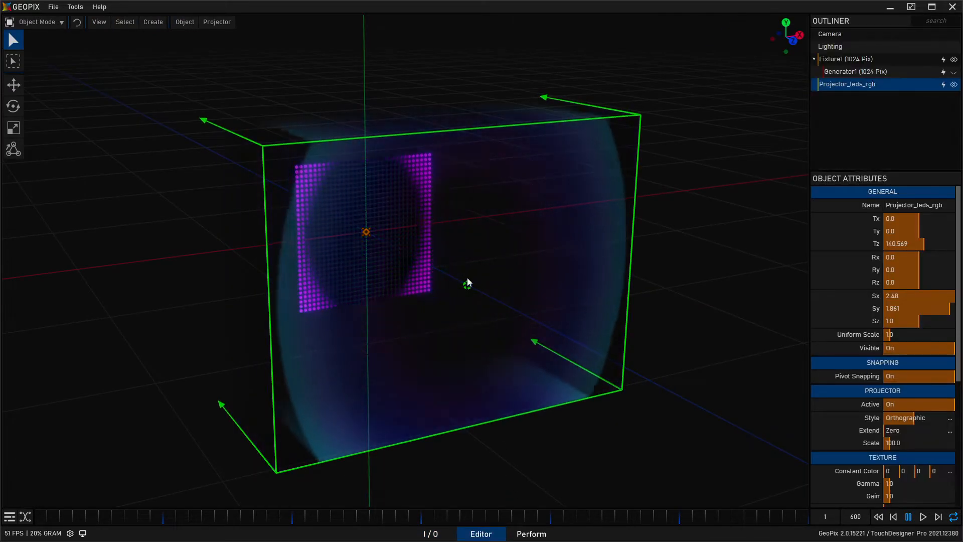
left_click_drag(477, 281, 406, 274, "alt")
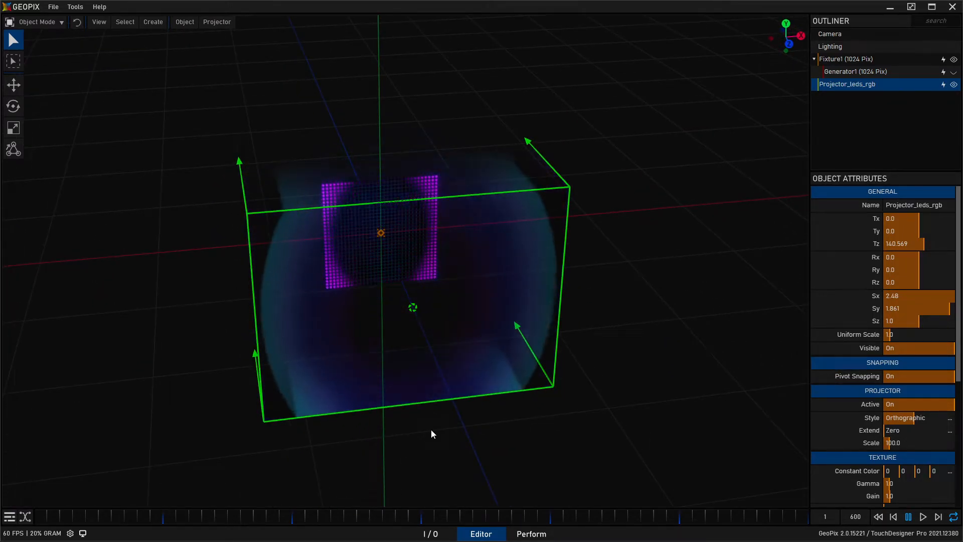
left_click_drag(462, 293, 453, 368, "alt")
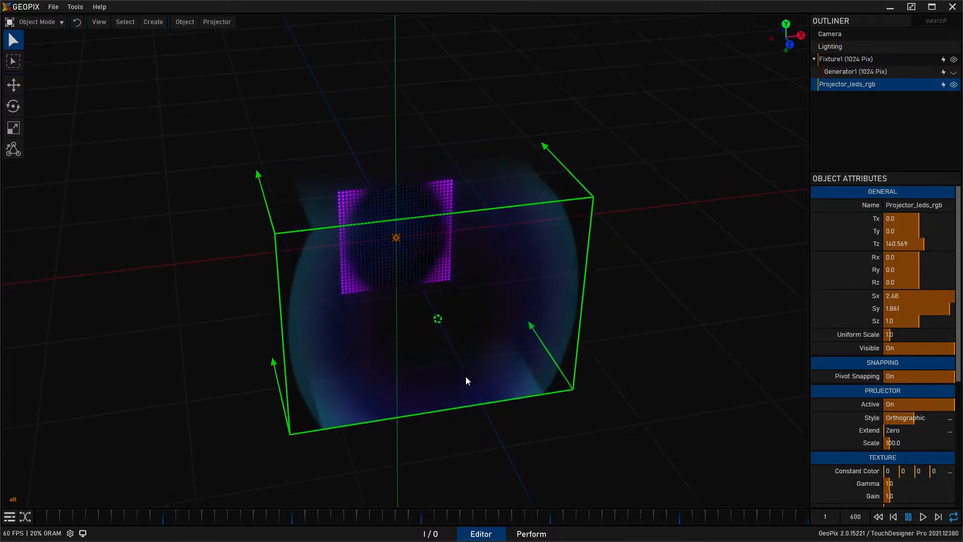
left_click(437, 534)
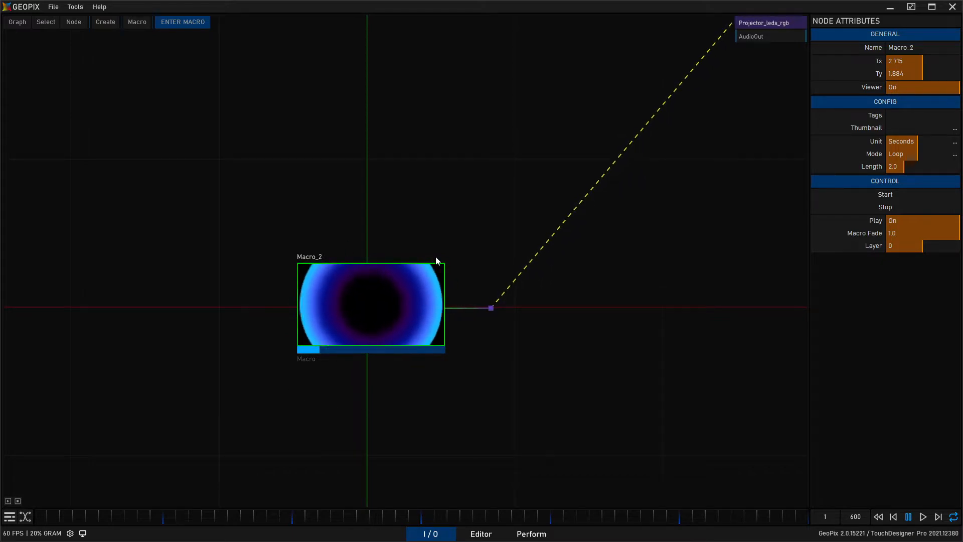
mouse_move(493, 311)
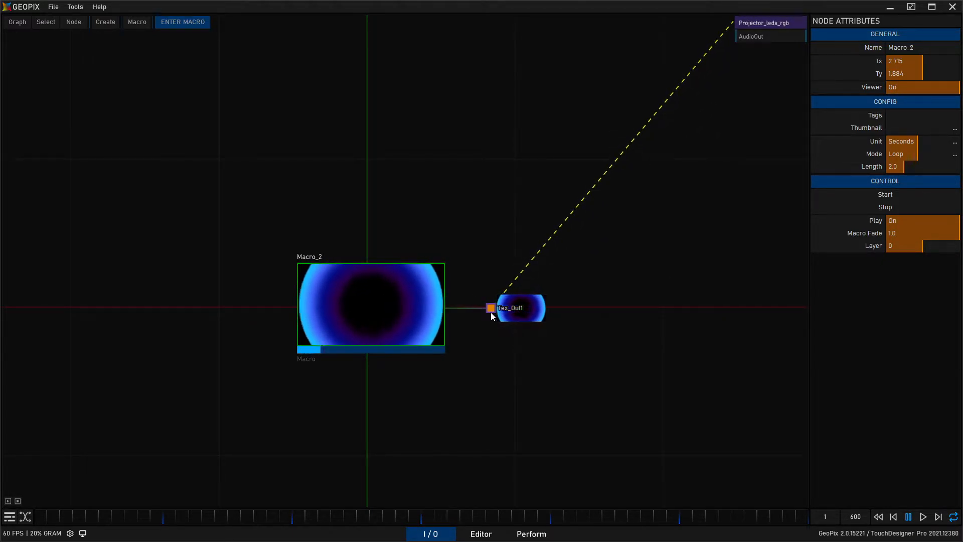
left_click(481, 533)
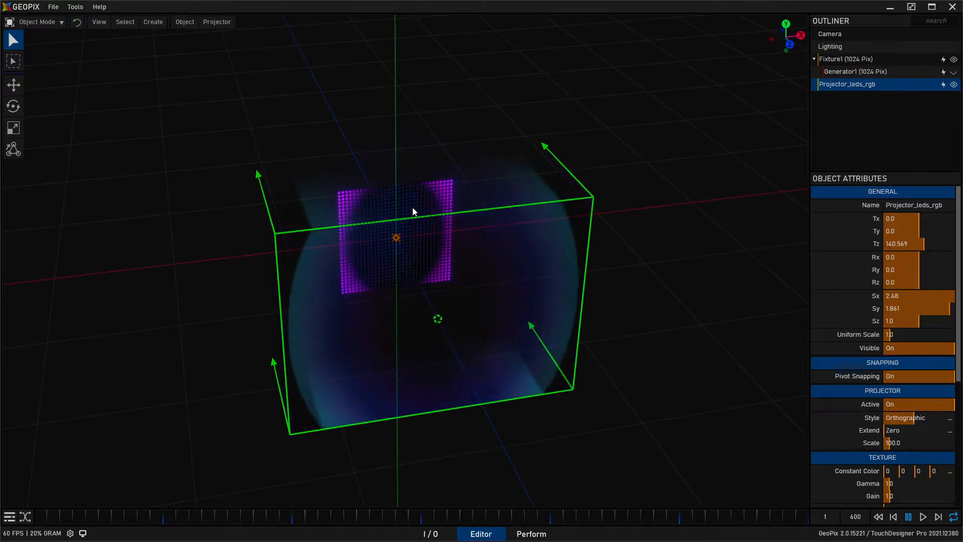
left_click_drag(298, 217, 426, 189, "alt")
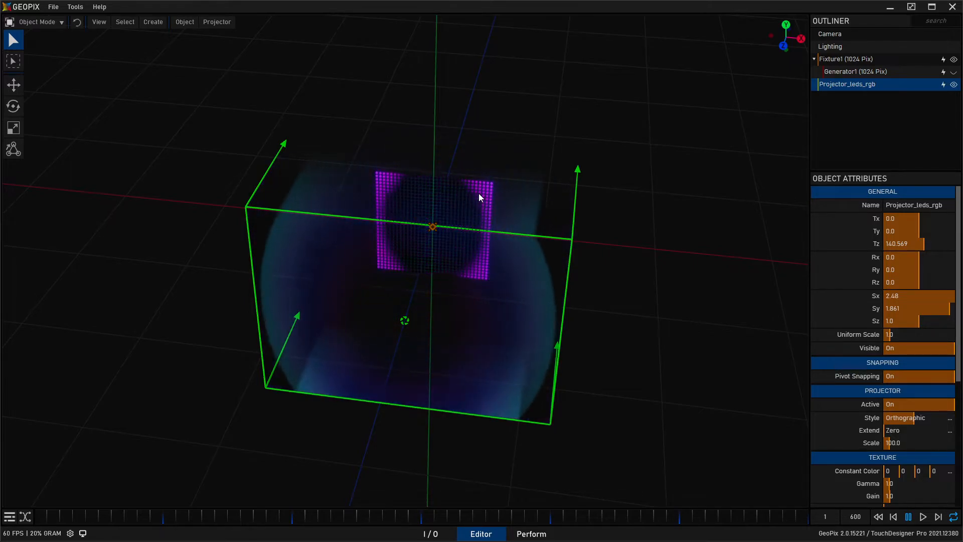
Hide Projector_leds_rgb in the editor scene, leaving the LED grid in view.
left_click(952, 85)
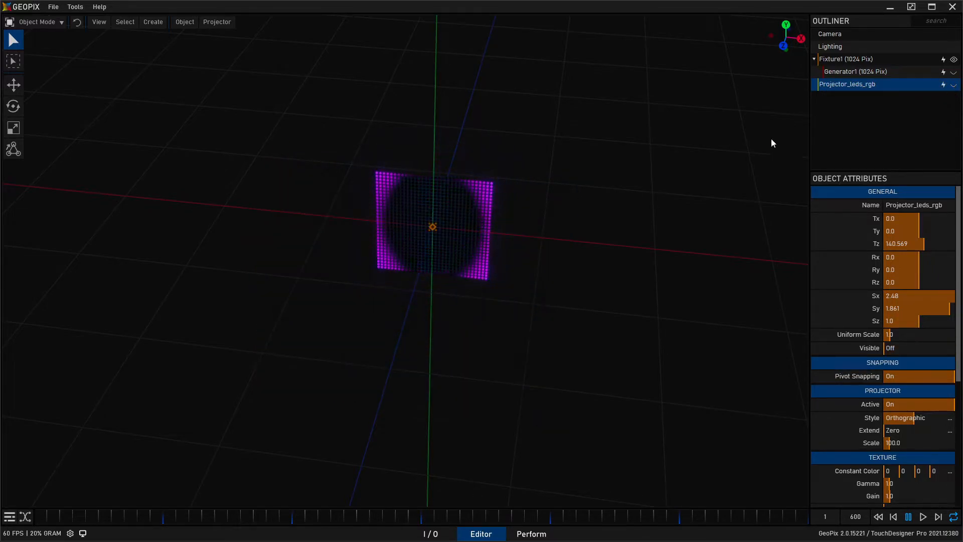
left_click_drag(436, 277, 447, 251, "alt")
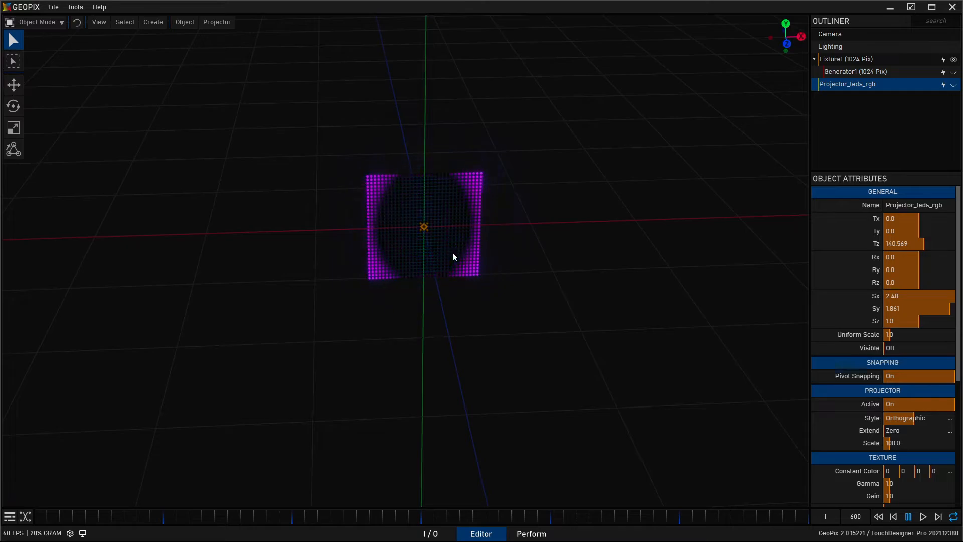
left_click_drag(438, 215, 415, 210, "alt")
scroll(415, 210, "up", 3)
Select the LED grid fixture and review its Channel, Universe and Device ID address attributes.
left_click(13, 41)
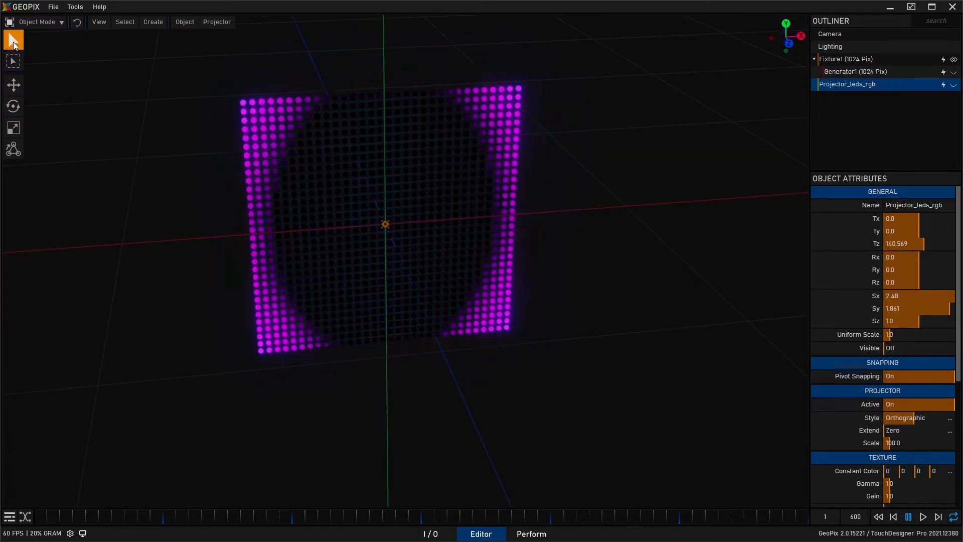
left_click(385, 225)
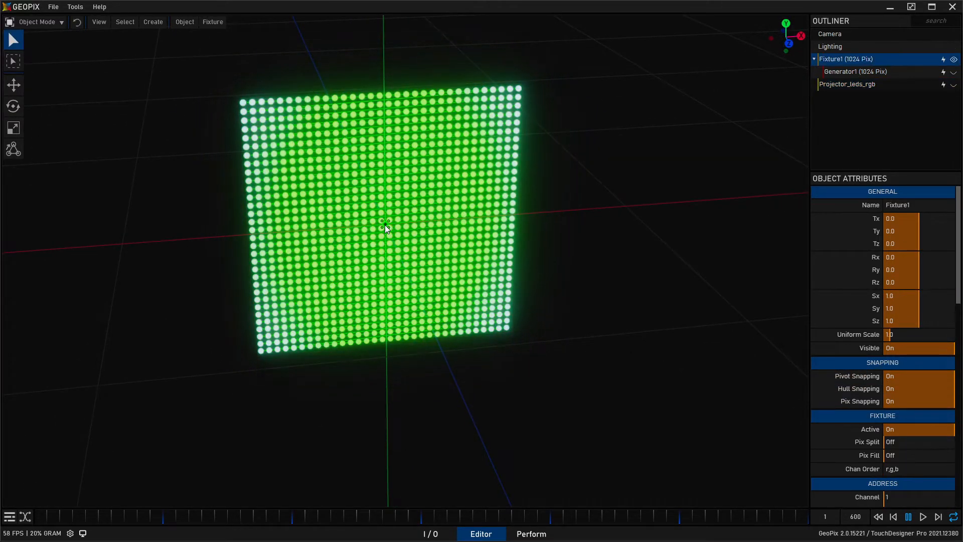
scroll(854, 248, "down", 3)
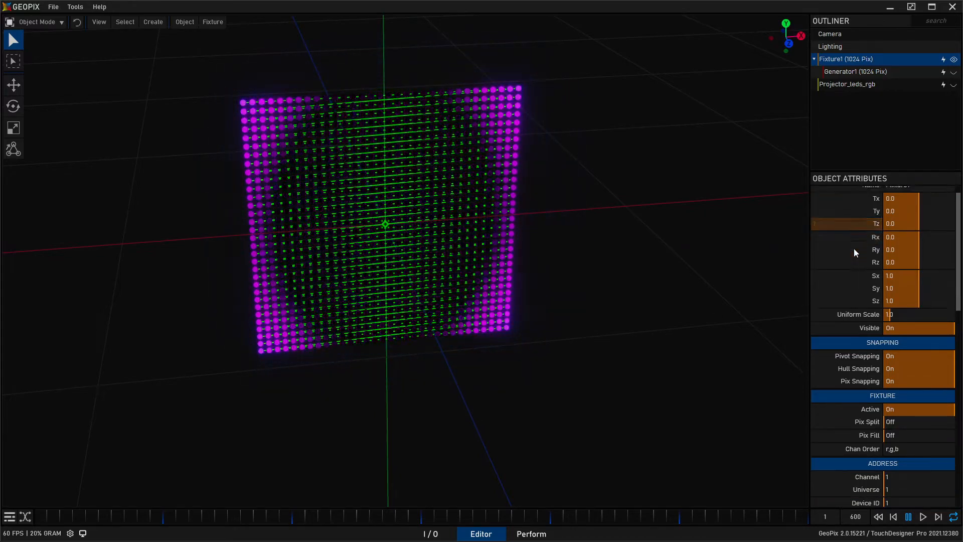
scroll(856, 243, "down", 2)
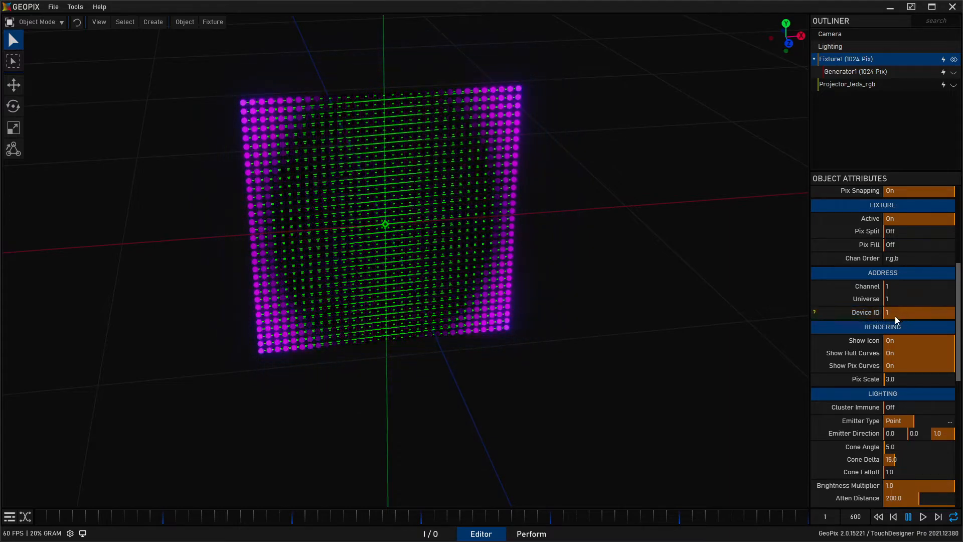
left_click_drag(877, 315, 877, 347)
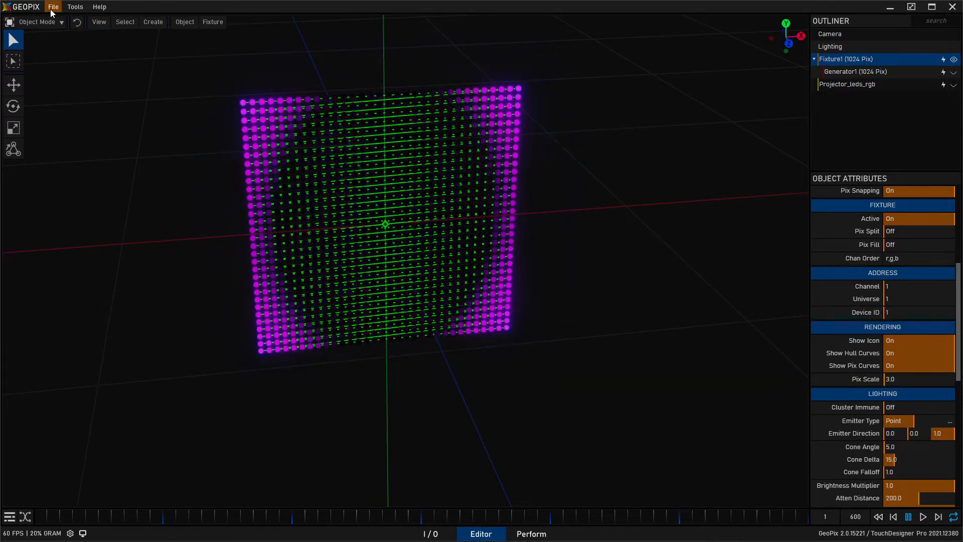
Open the preferences at the DMX Out settings and place the window clear of the fixture's attributes.
left_click(53, 7)
left_click(62, 72)
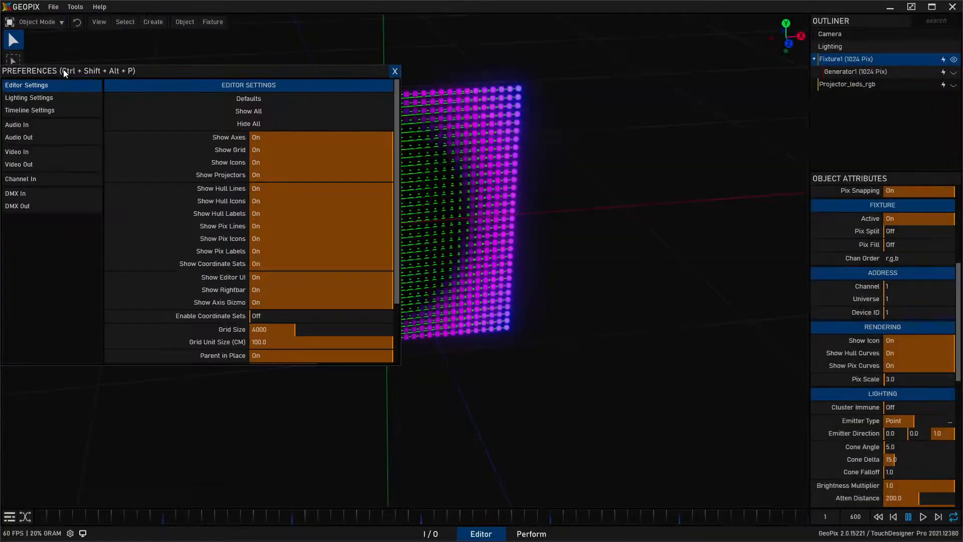
left_click_drag(190, 66, 431, 132)
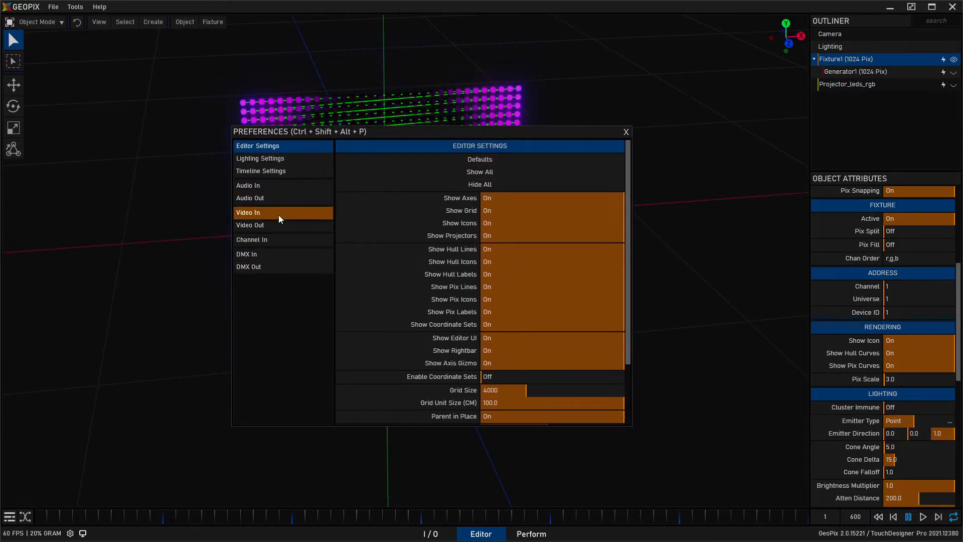
left_click(274, 269)
left_click_drag(421, 132, 528, 147)
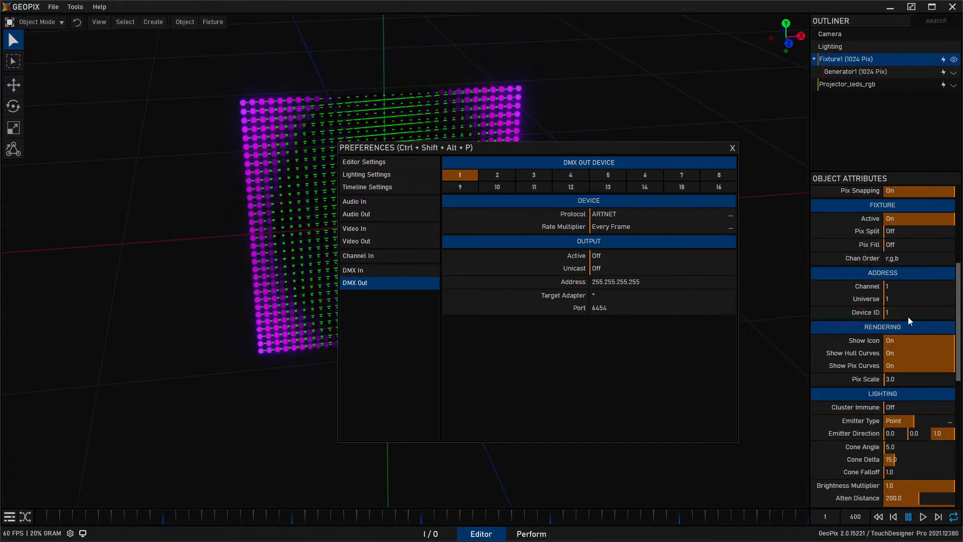
Try Device ID 2 on the fixture, check the settings of DMX out device 2, and return to device 1.
left_click(907, 315)
type("2")
key("Return")
left_click(499, 173)
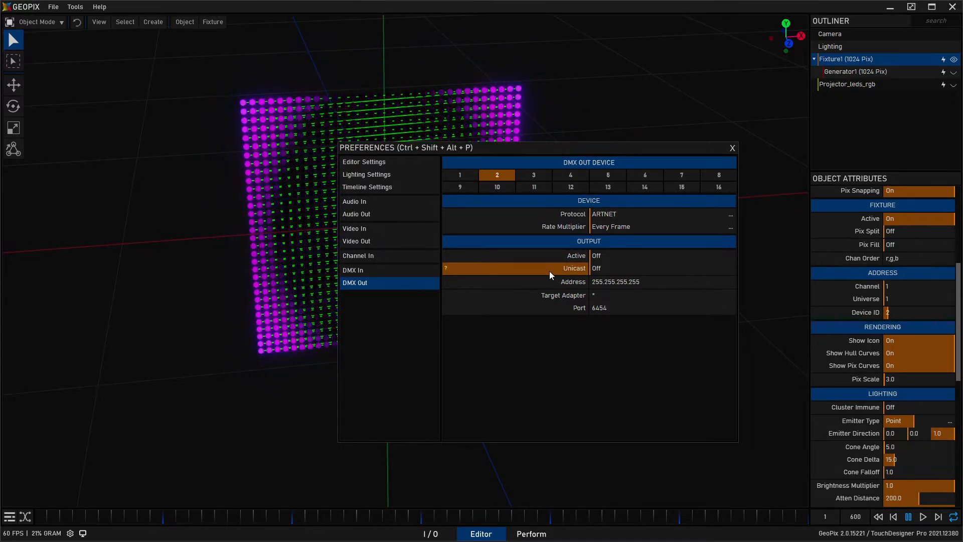
left_click(466, 174)
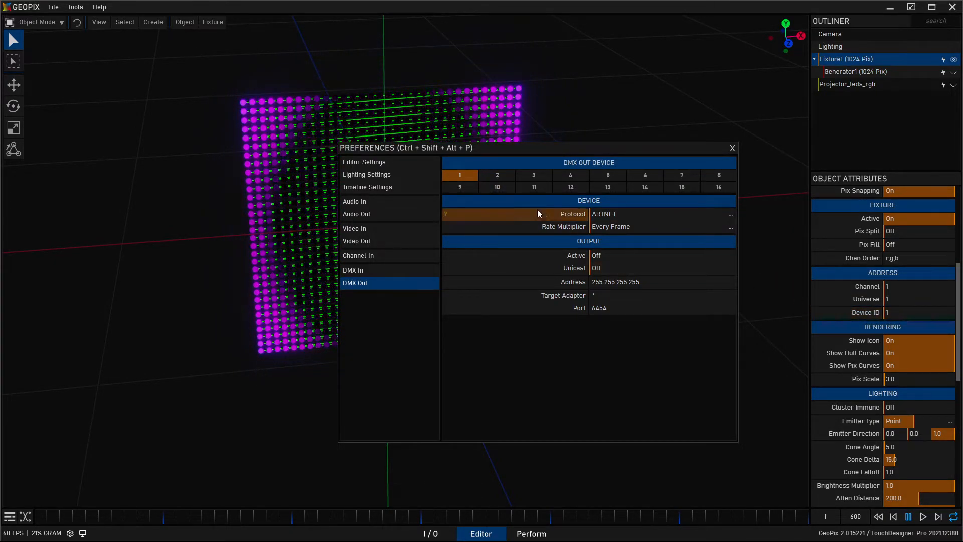
Review the protocol options available for DMX out device 1.
left_click_drag(601, 146, 562, 147)
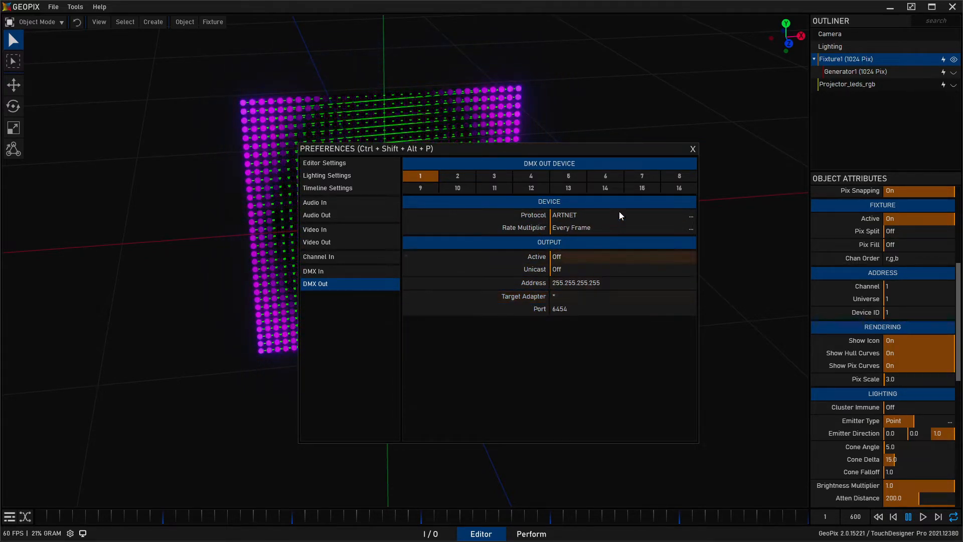
left_click(692, 216)
left_click(689, 215)
left_click(692, 216)
left_click(691, 216)
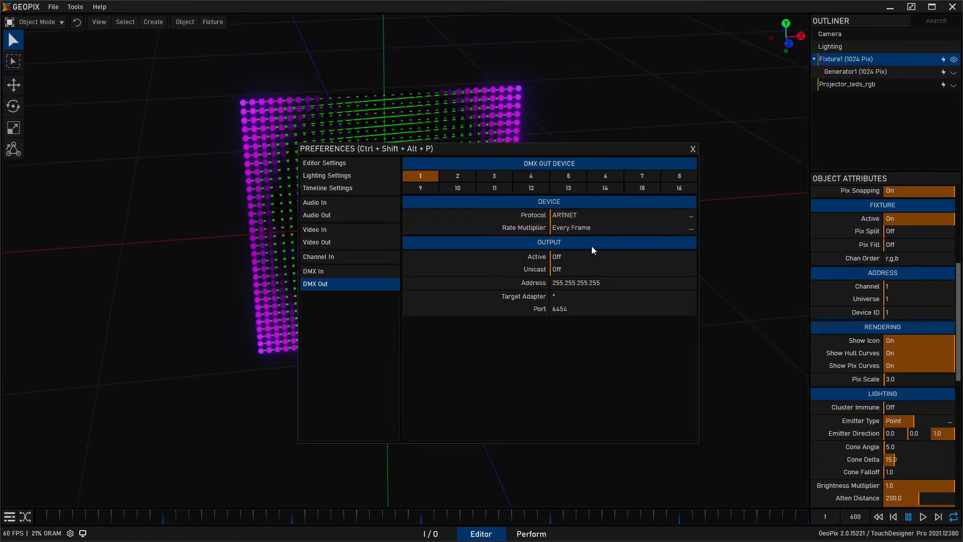
Review DMX out device 1's Rate Multiplier options, keeping Every Frame, and inspect its output settings.
left_click(691, 228)
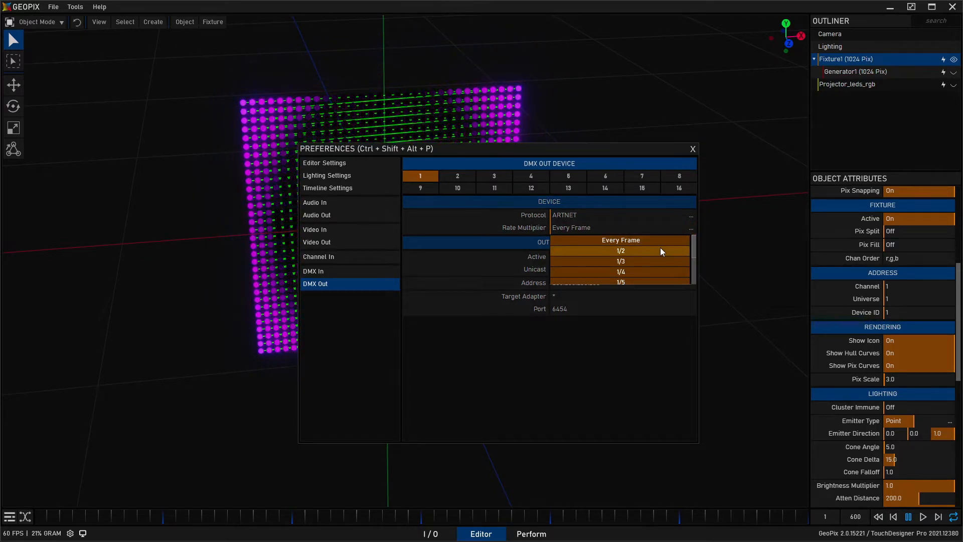
left_click(606, 239)
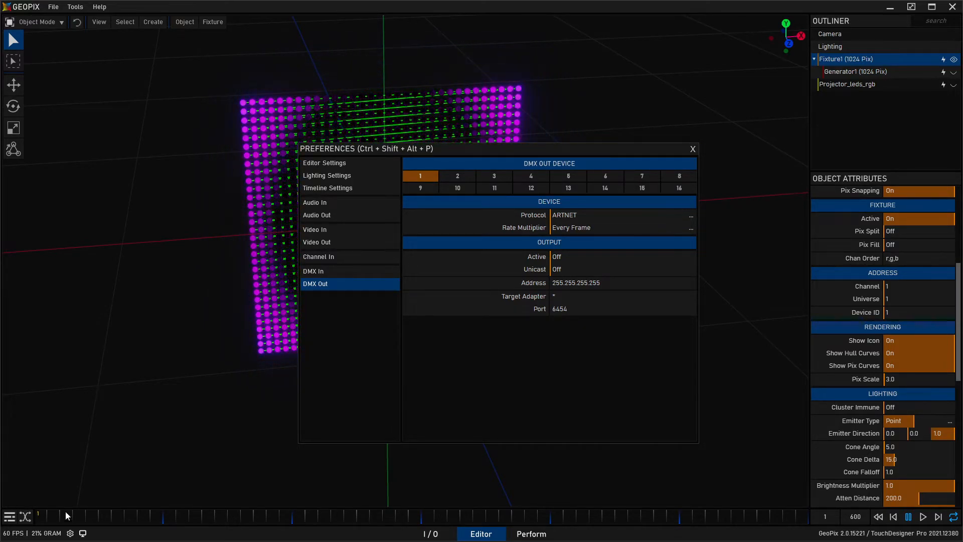
left_click_drag(537, 151, 527, 147)
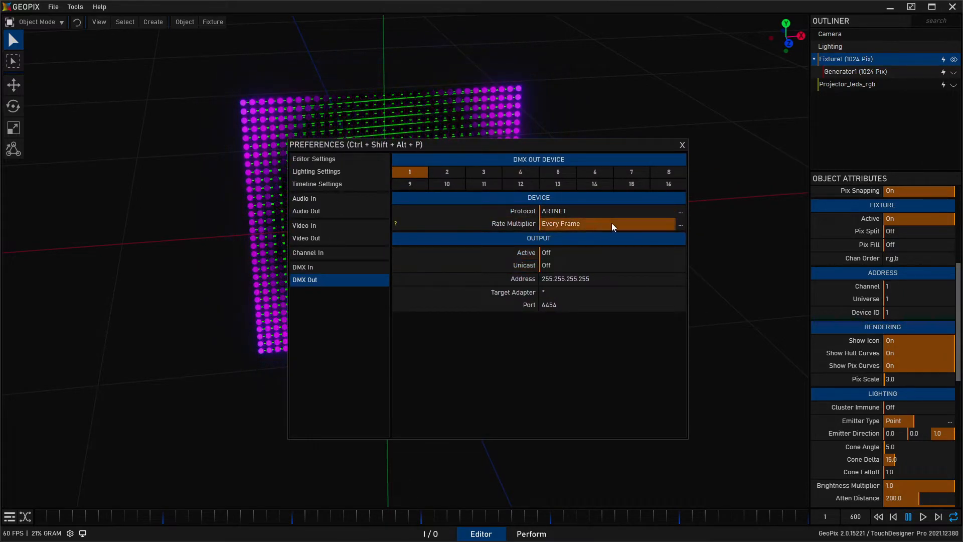
left_click(680, 224)
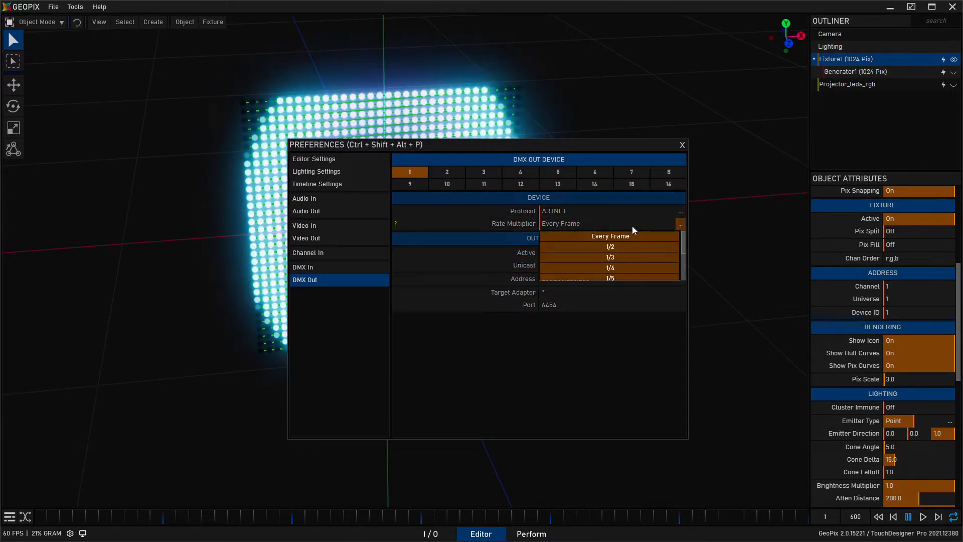
left_click(680, 223)
left_click(680, 225)
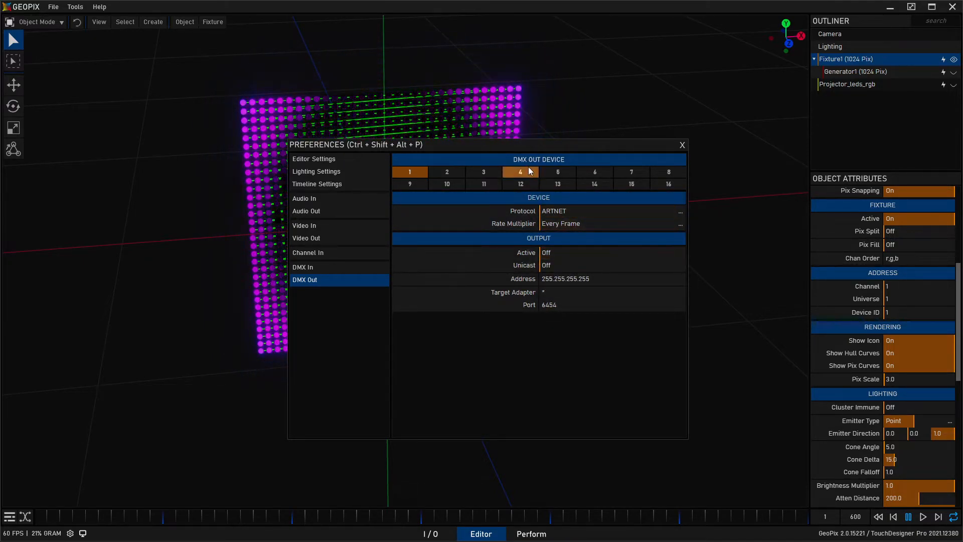
left_click_drag(531, 142, 551, 121)
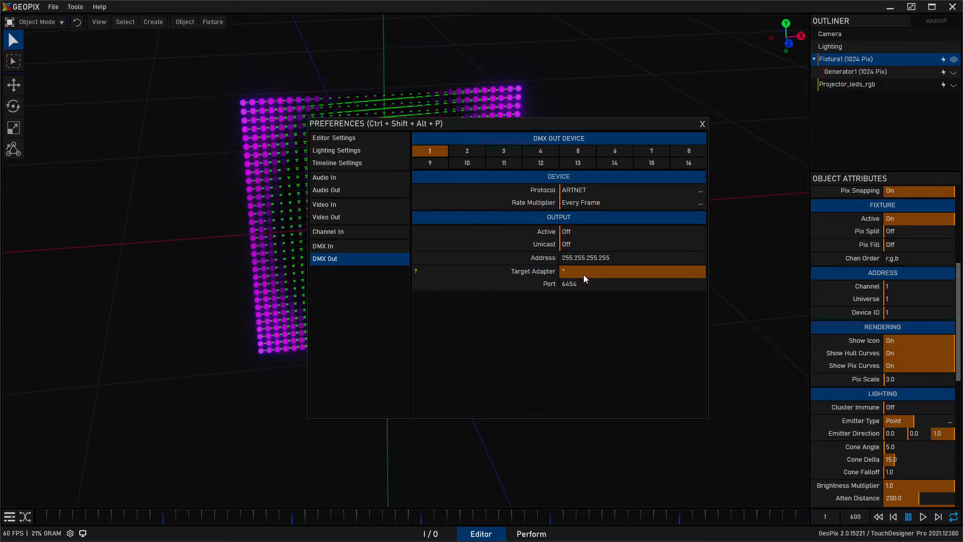
left_click_drag(578, 127, 572, 154)
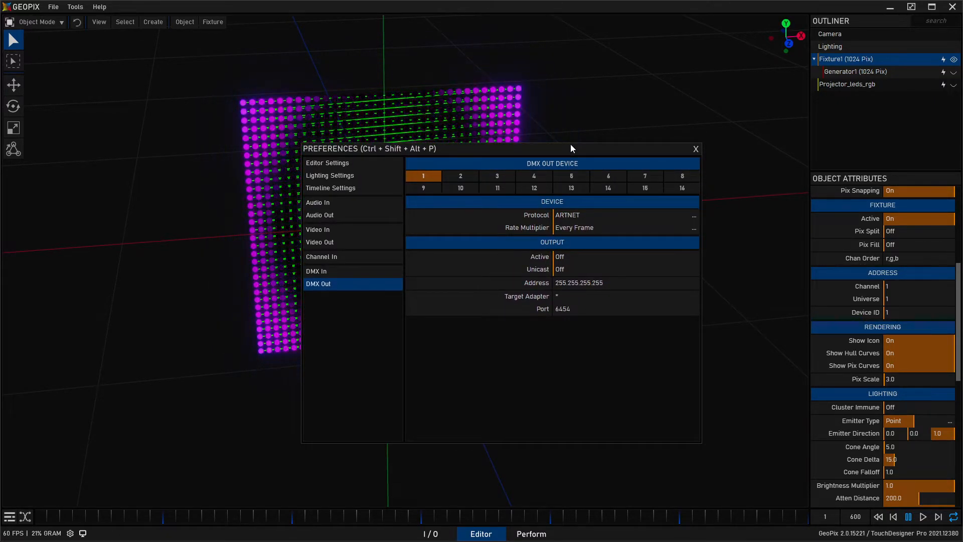
Activate the output of DMX out device 1 and close the preferences.
left_click_drag(571, 147, 581, 151)
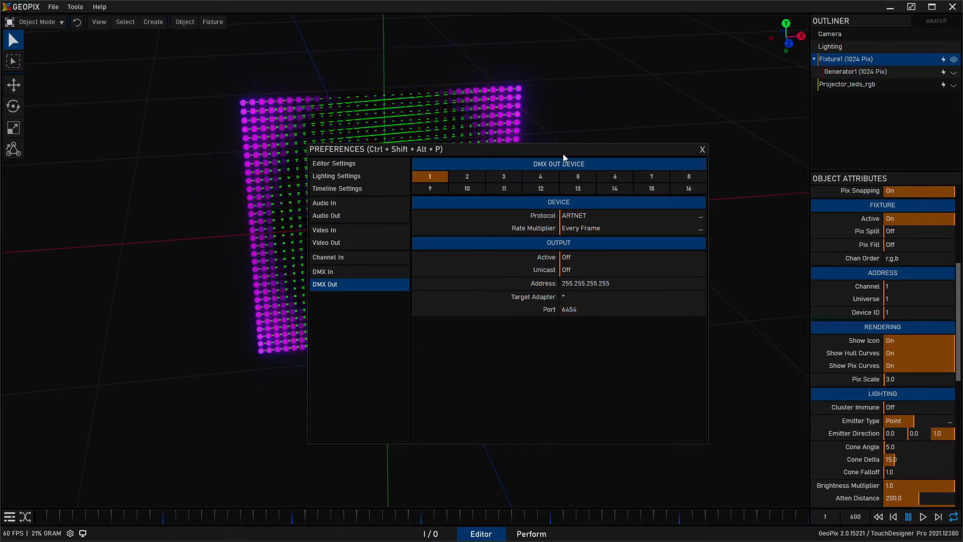
left_click_drag(561, 155, 540, 152)
left_click(558, 254)
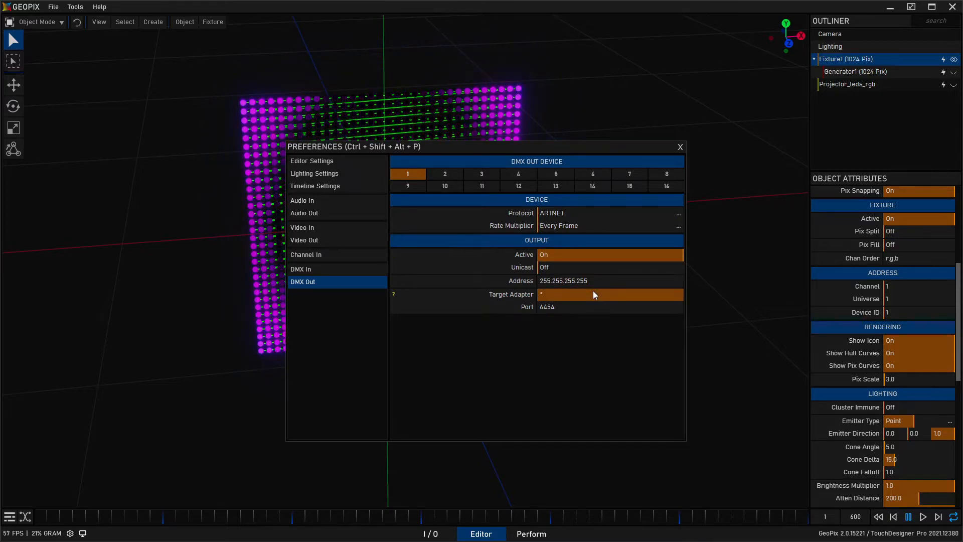
left_click(680, 147)
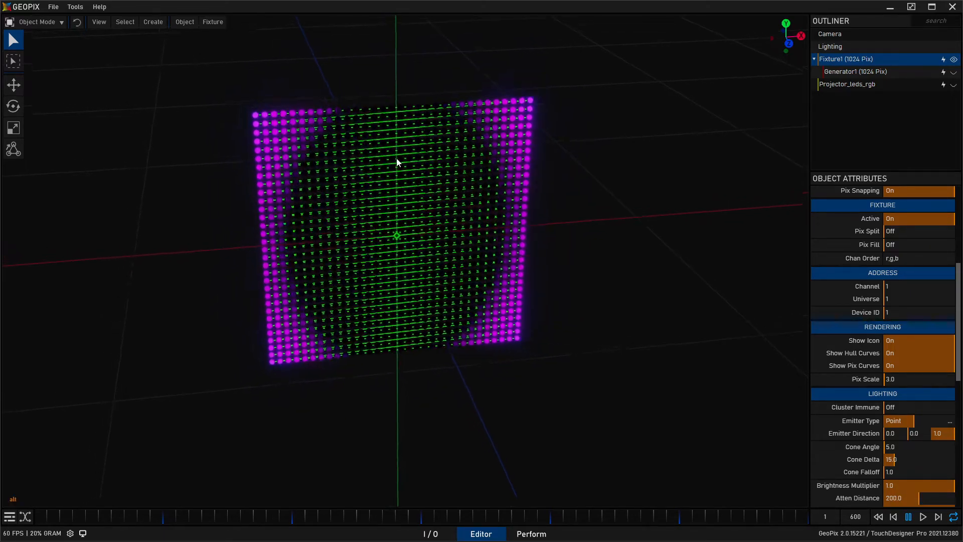
Glance at the Perform page, stop the running macro in the I/O graph, and return to the editor to check the LED grid.
left_click_drag(437, 217, 475, 215, "alt")
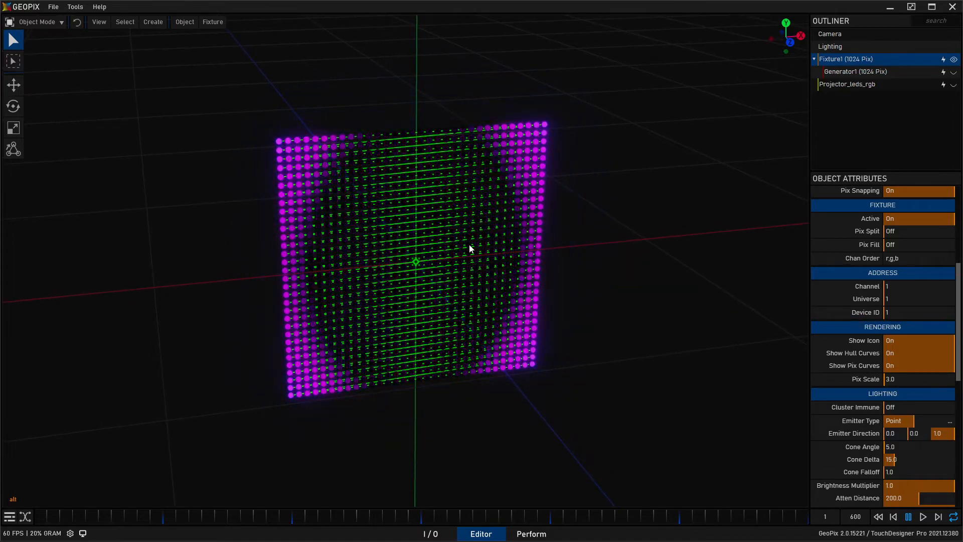
left_click(531, 535)
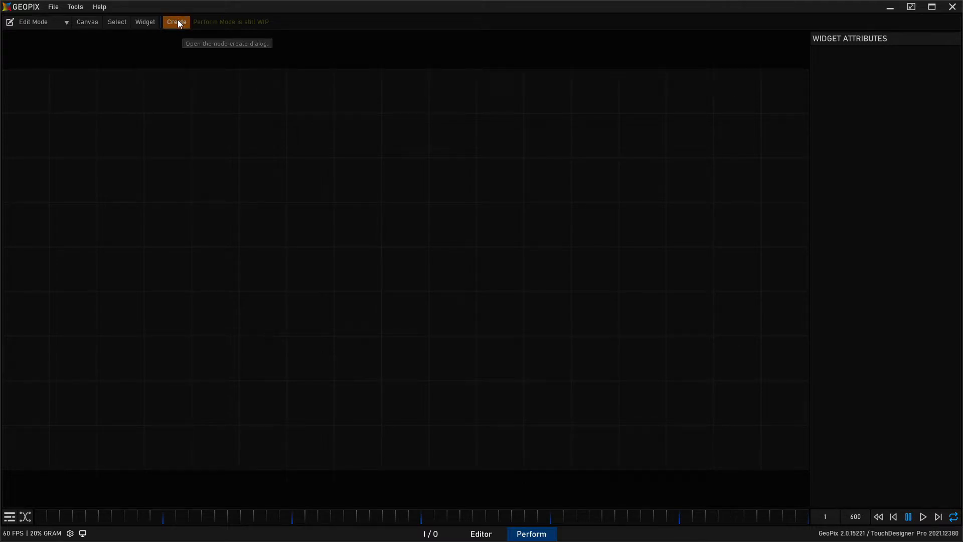
left_click(473, 535)
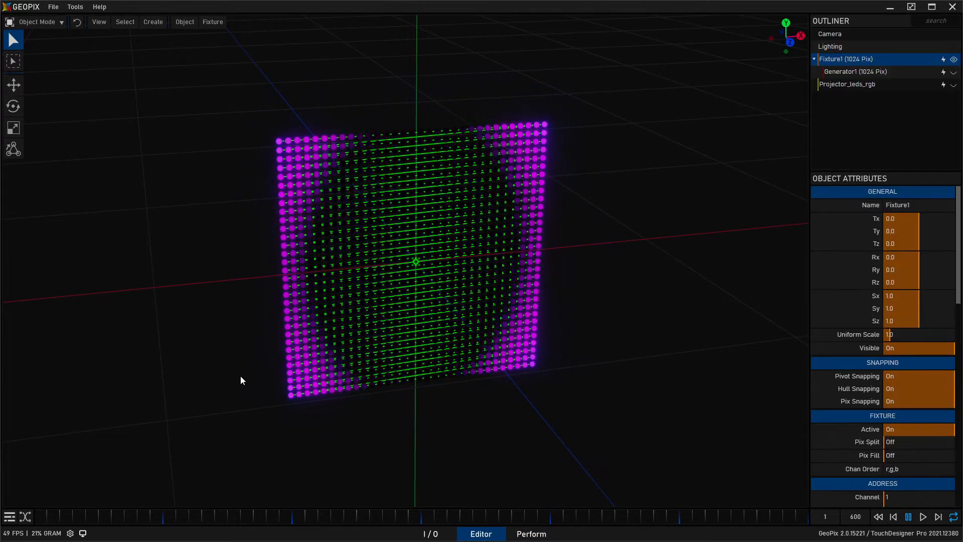
left_click(429, 534)
left_click(18, 501)
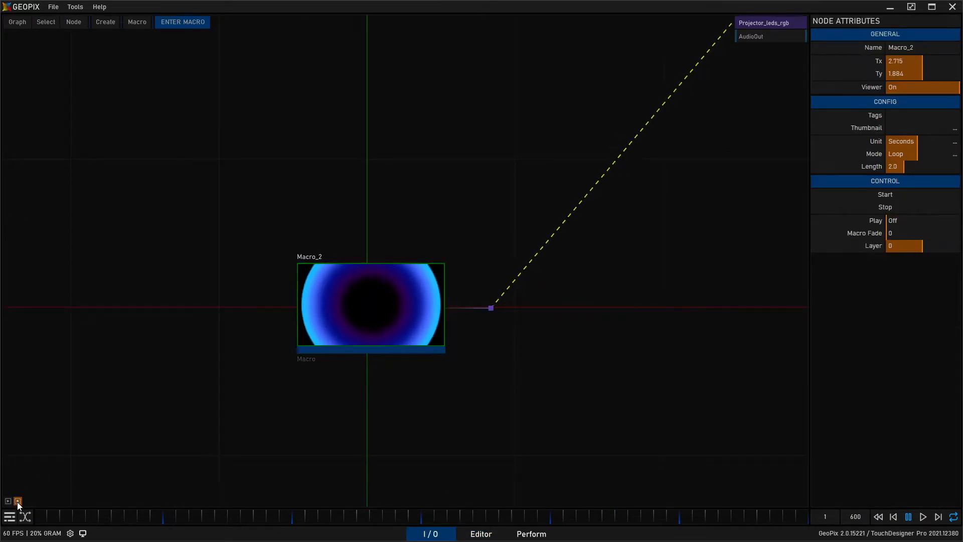
left_click(483, 534)
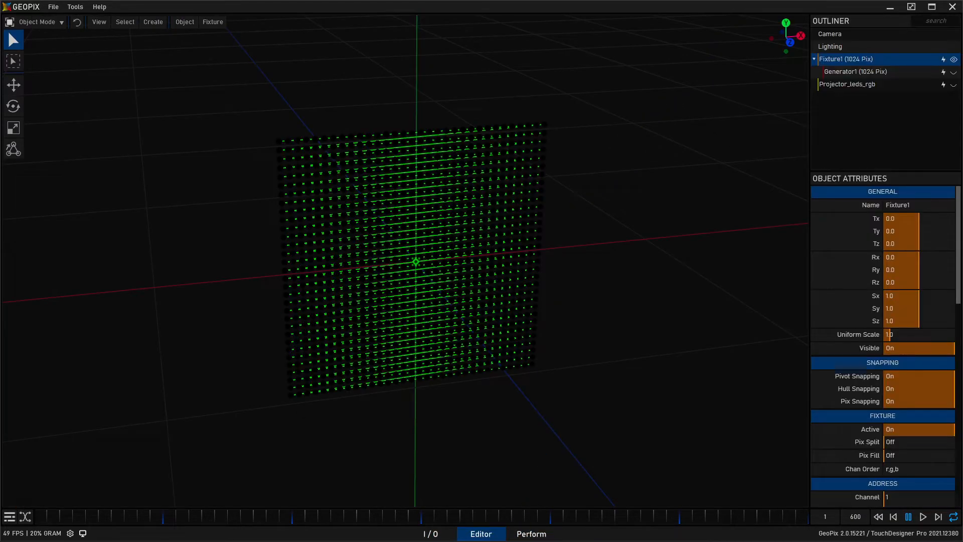
Create a Viz system widget on the Perform canvas and place it at position 10, 4.
left_click(534, 535)
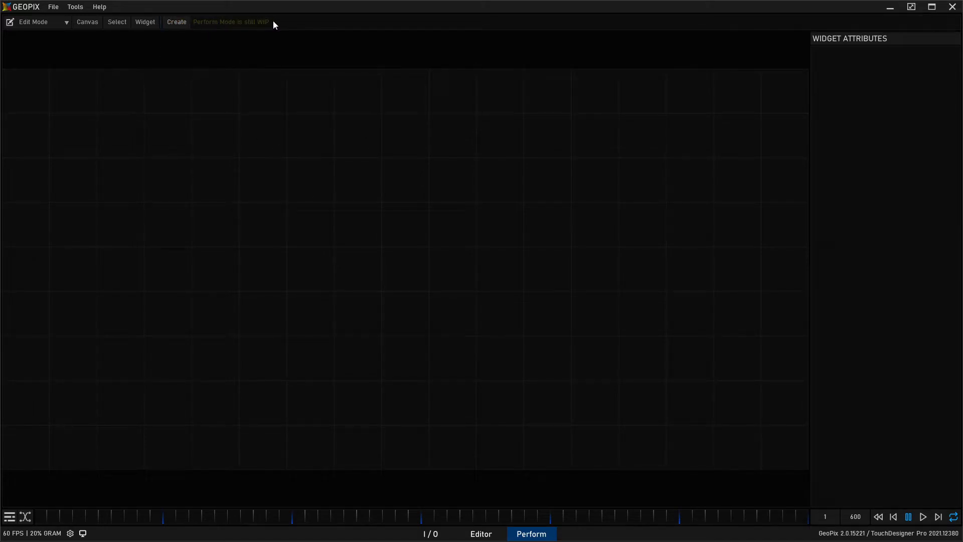
left_click(176, 22)
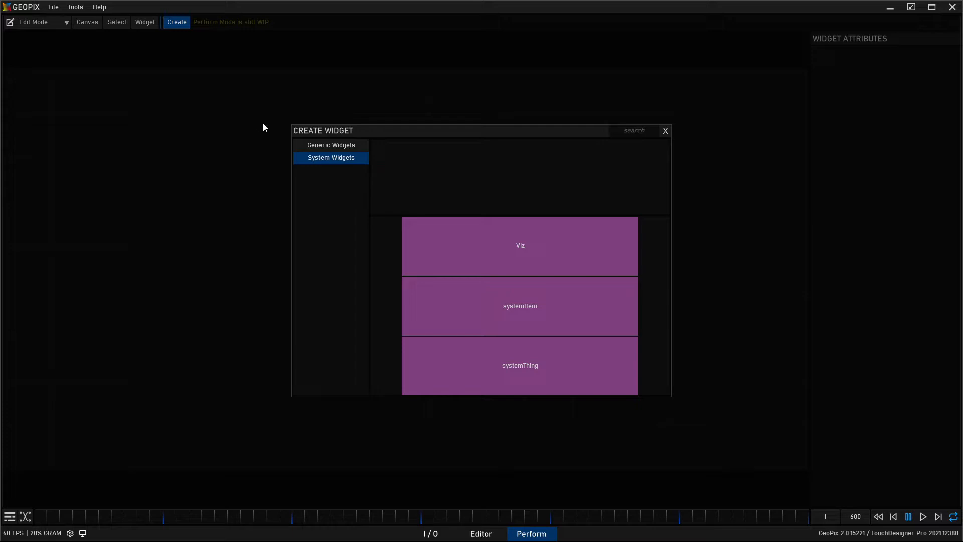
left_click(522, 254)
left_click_drag(55, 437, 710, 168)
left_click_drag(666, 202, 490, 276)
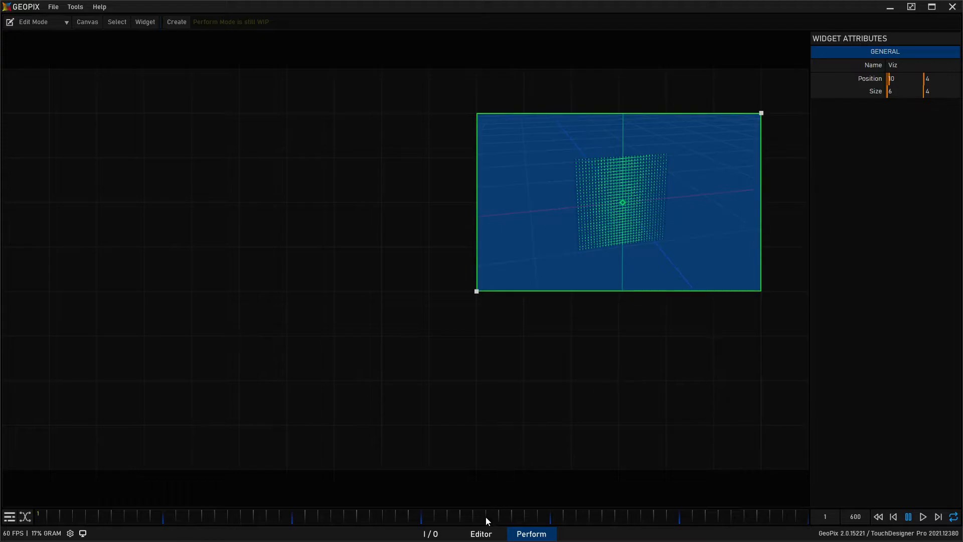
Orbit the editor's camera to face the LED grid nearly head-on and check the new angle in the Perform page's Viz widget.
left_click(483, 532)
left_click_drag(283, 256, 515, 426, "alt")
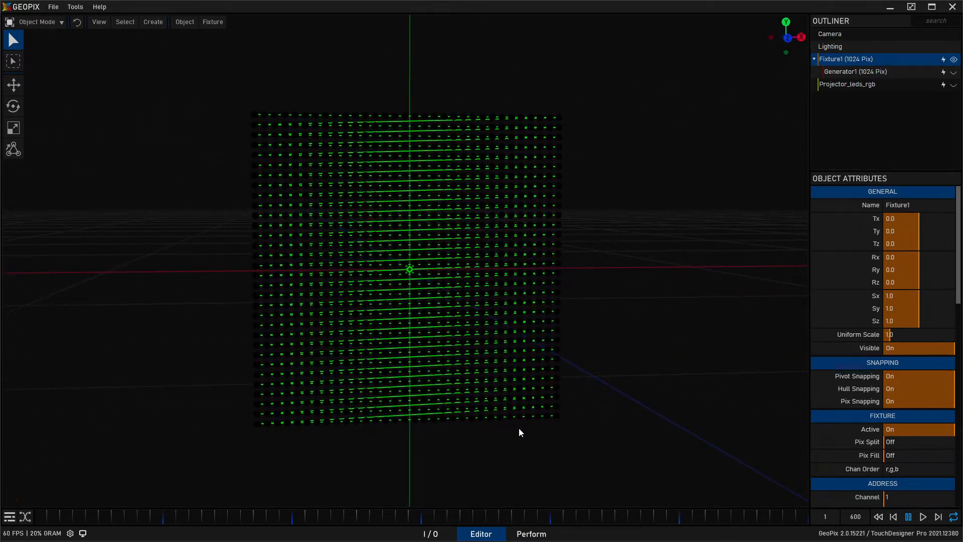
left_click(531, 534)
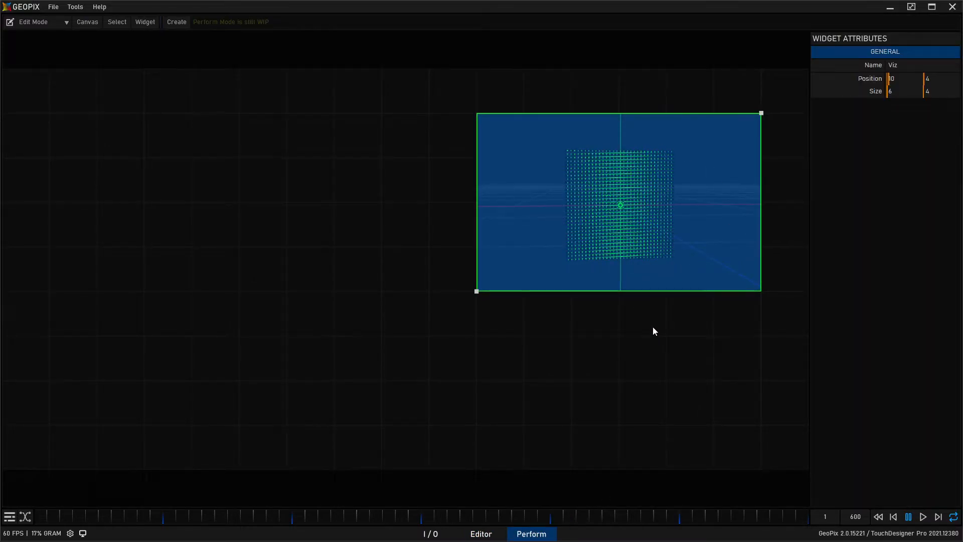
Create a generic Macro widget on the Perform canvas and place it at position 6, 4, beside the Viz widget.
left_click(382, 237)
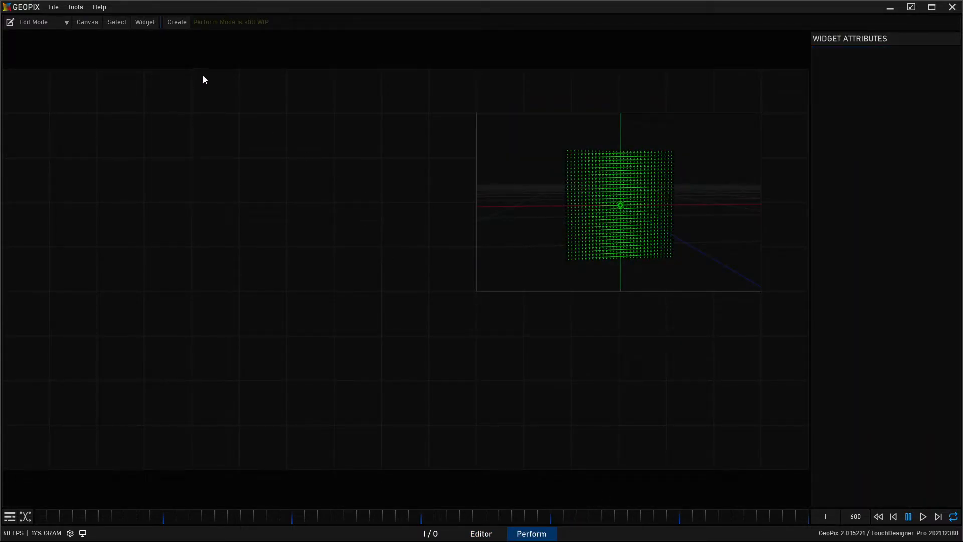
left_click(171, 23)
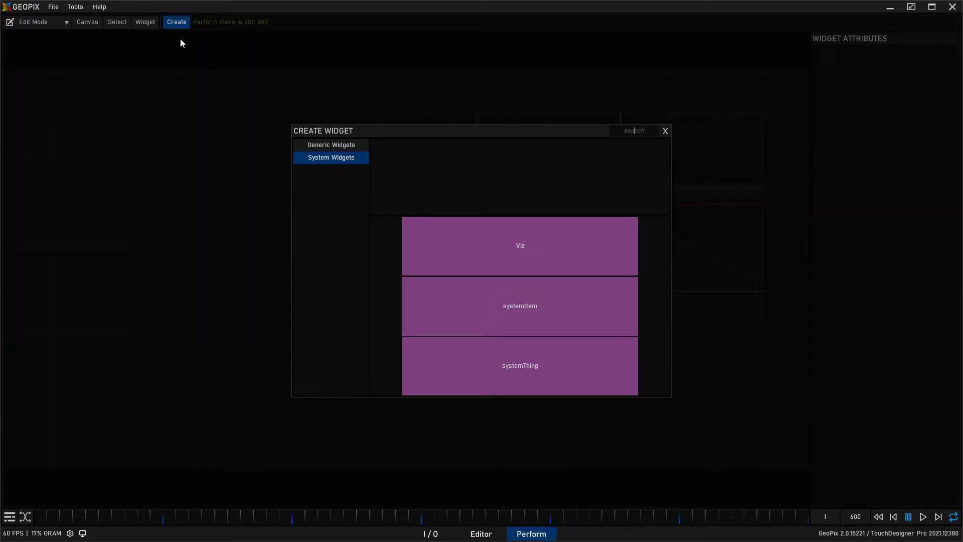
left_click(336, 144)
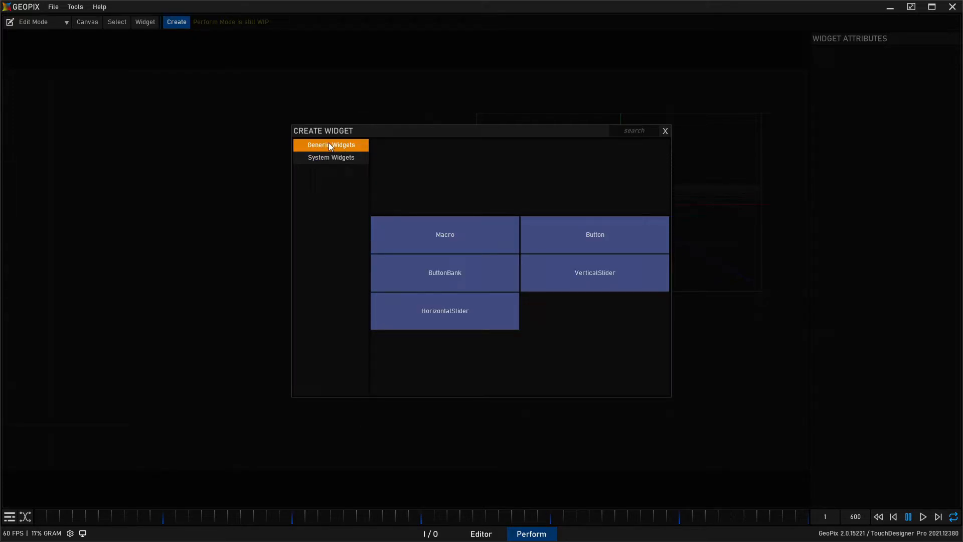
left_click(445, 238)
left_click_drag(42, 434, 331, 249)
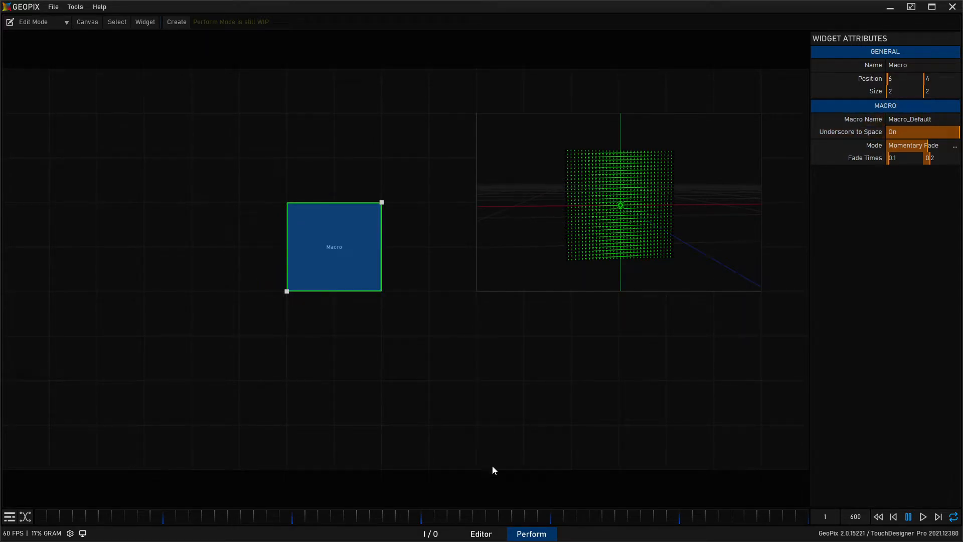
Rename the macro node in the I/O graph to HelloWorldMacro and copy its new name.
left_click(431, 534)
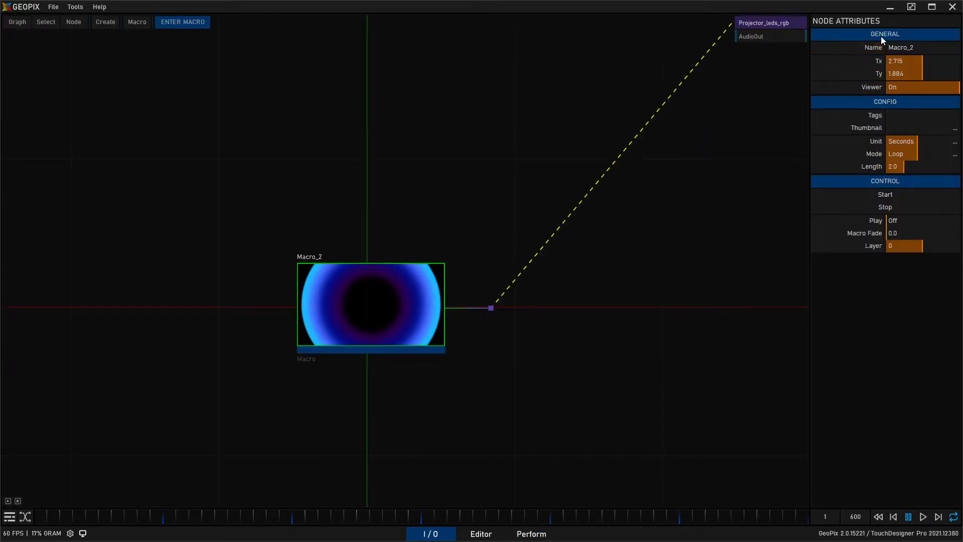
left_click(903, 49)
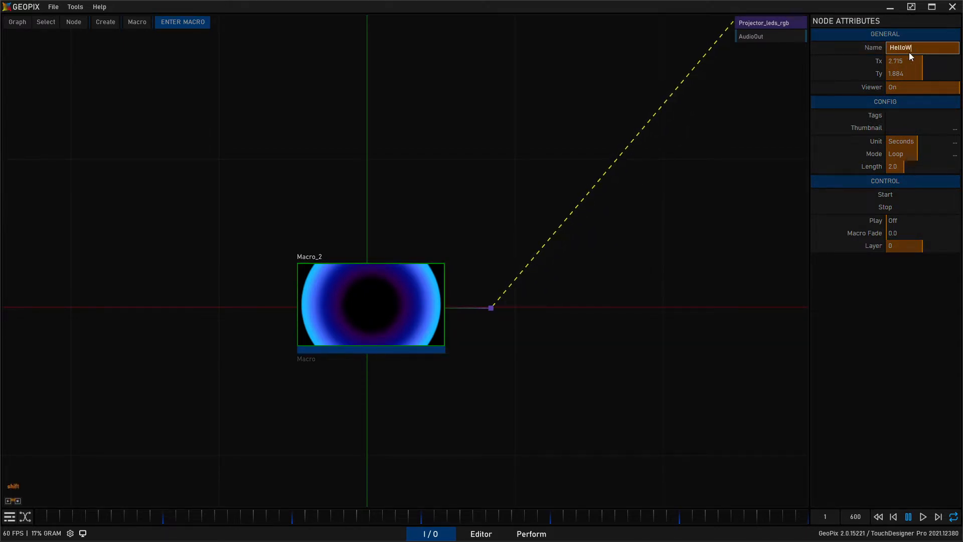
key("ctrl+a")
key("ctrl+c")
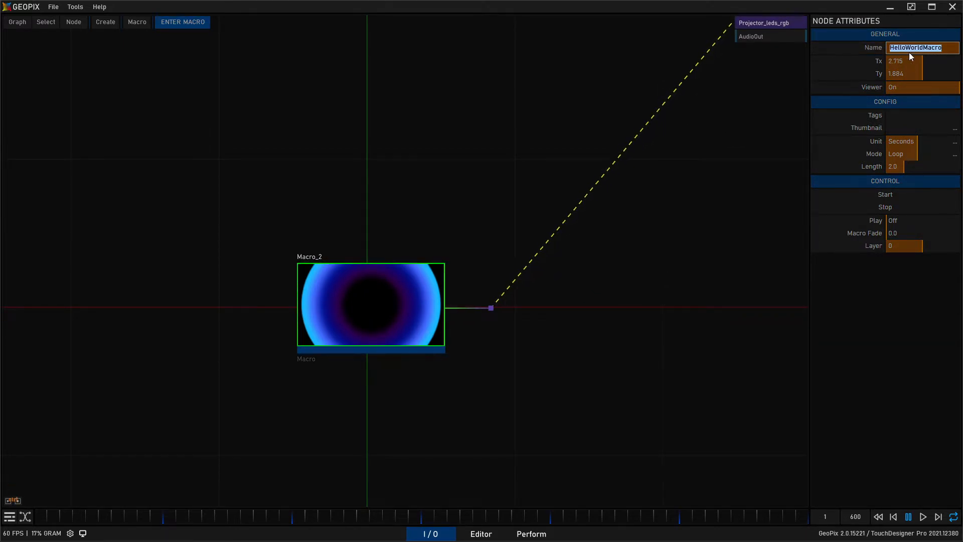
key("Return")
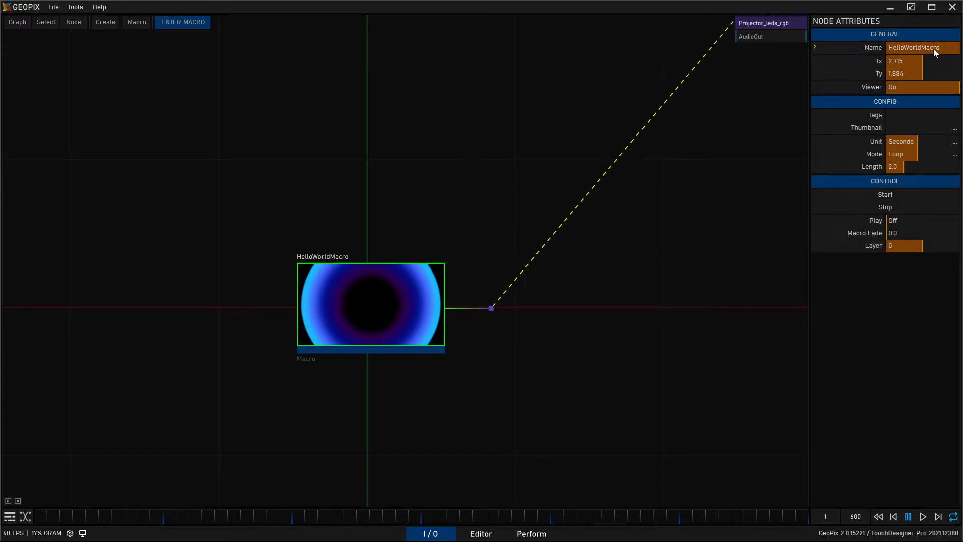
Link the Macro widget to HelloWorldMacro by pasting its name as the Macro Name, and set the widget's mode to Momentary Instant.
left_click(531, 533)
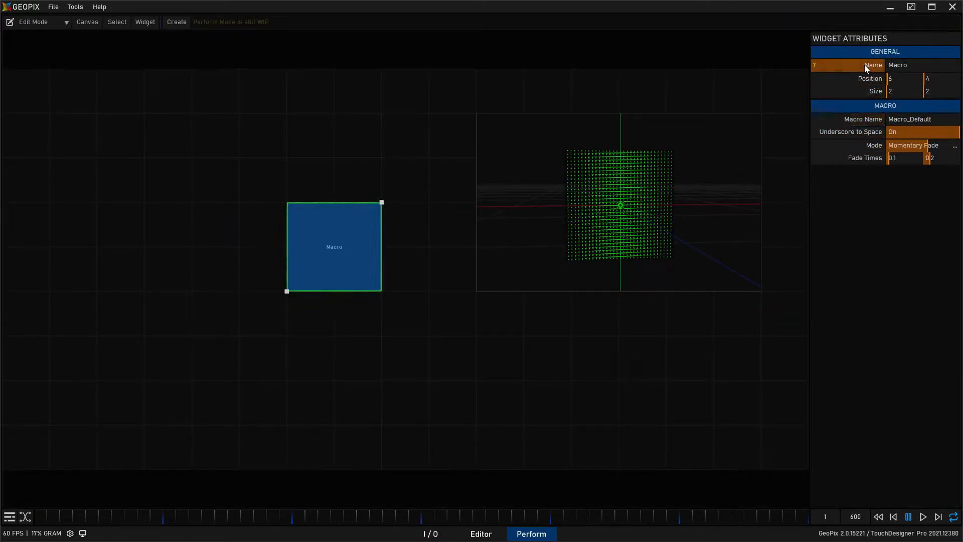
left_click(321, 264)
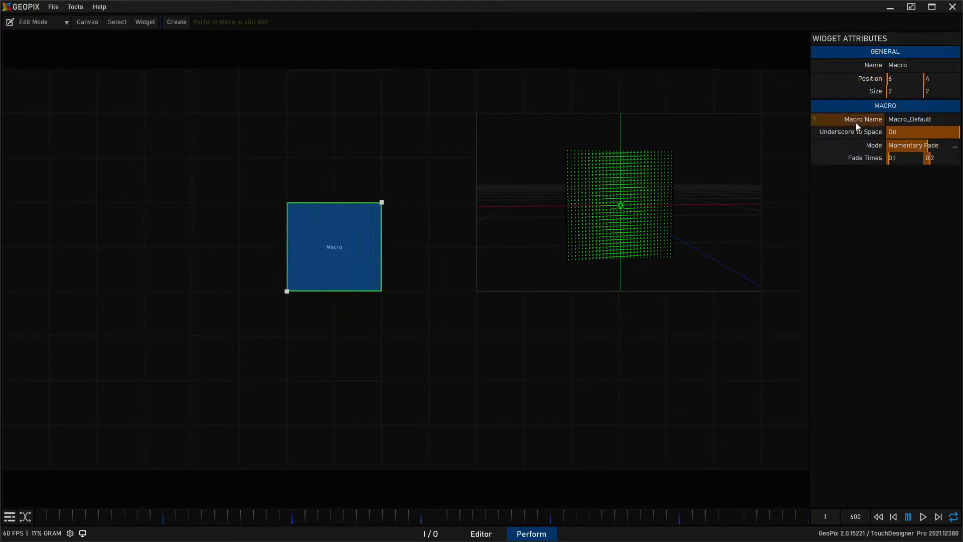
left_click(921, 119)
key("ctrl+v")
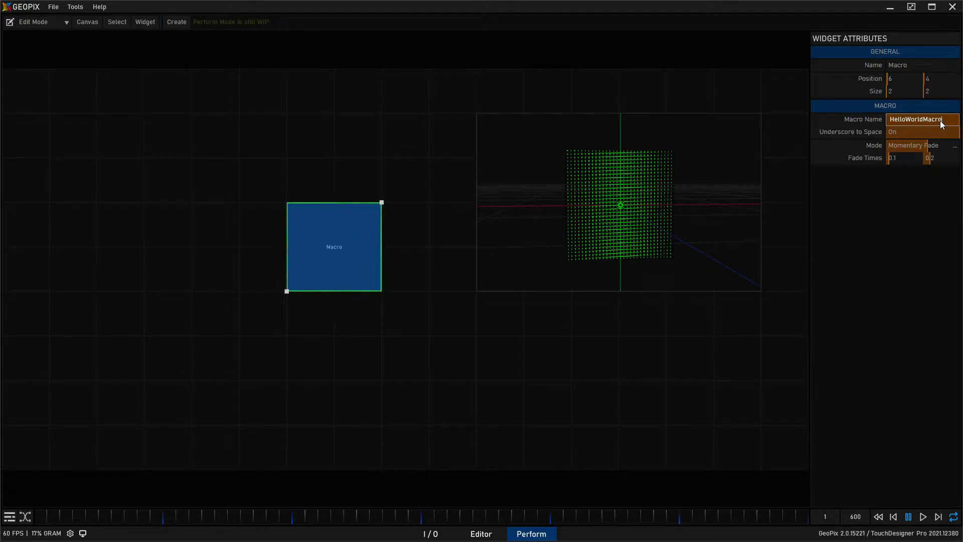
key("Return")
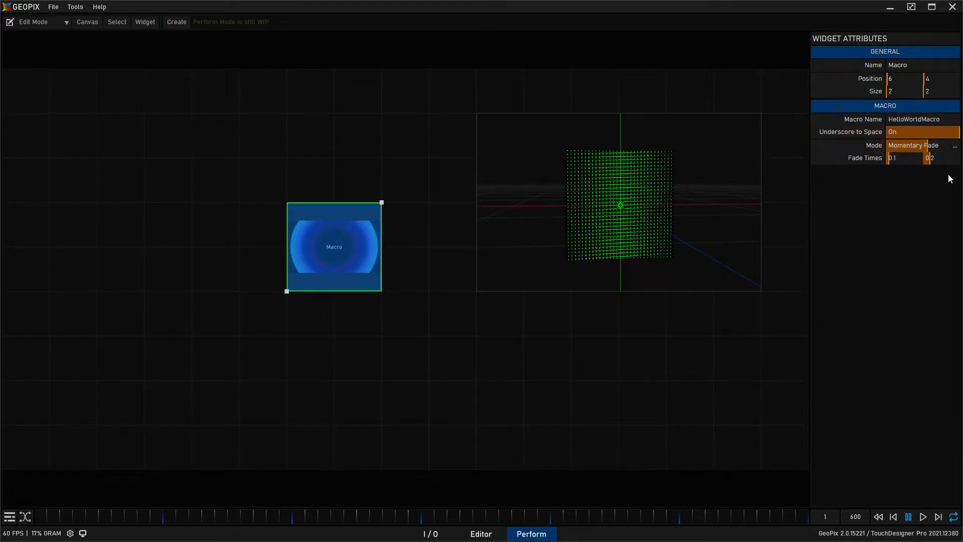
left_click(956, 147)
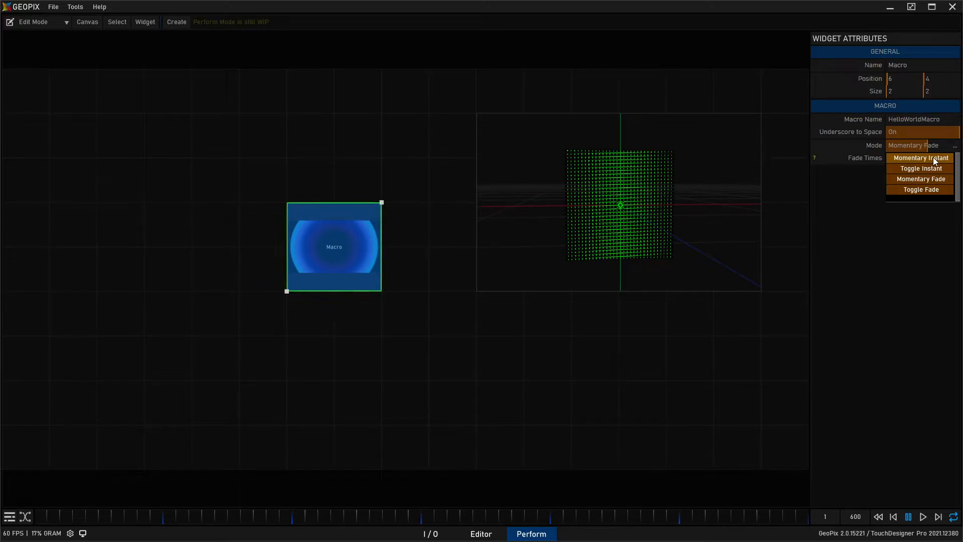
left_click(933, 158)
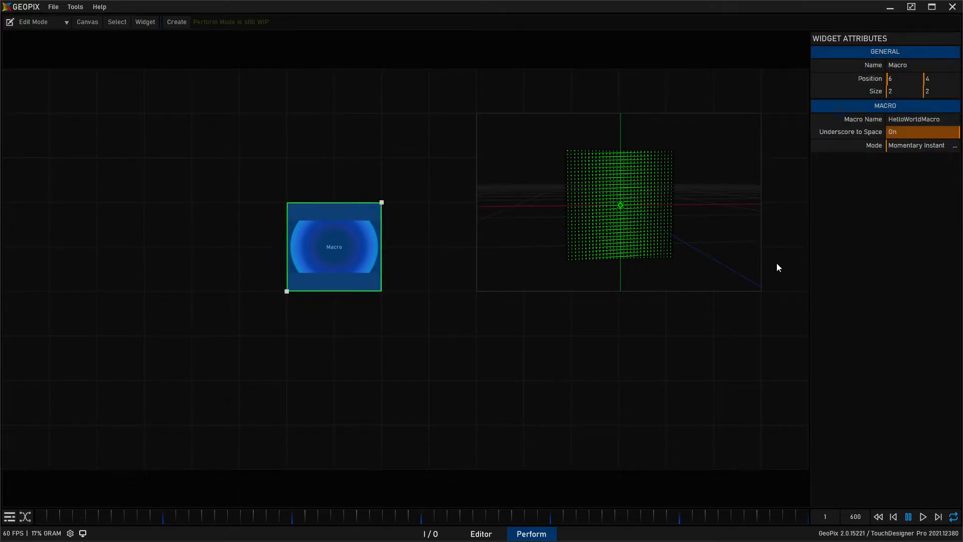
Switch the canvas to Perform Mode and trigger the Macro widget several times to test it on the LED grid.
left_click(34, 22)
left_click(36, 50)
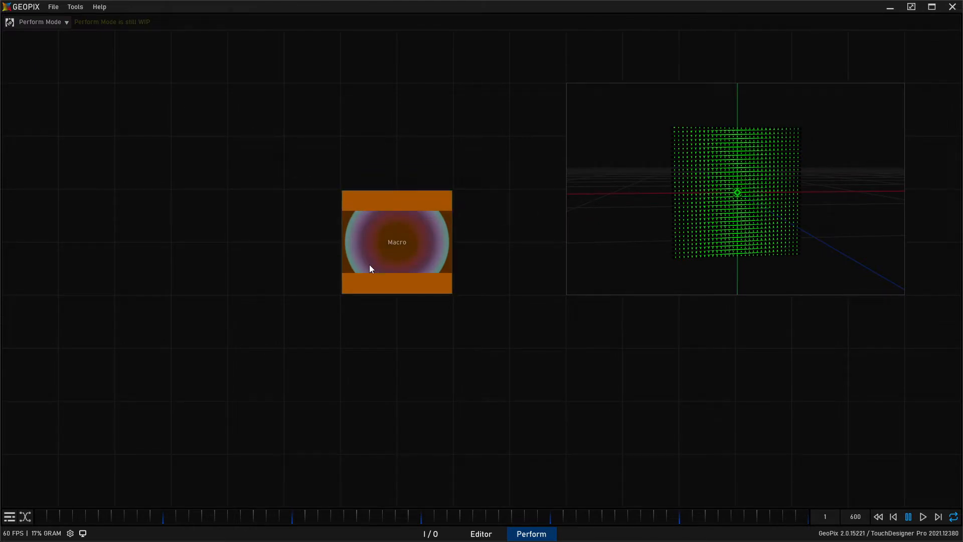
left_click(342, 243)
left_click(358, 254)
left_click(357, 251)
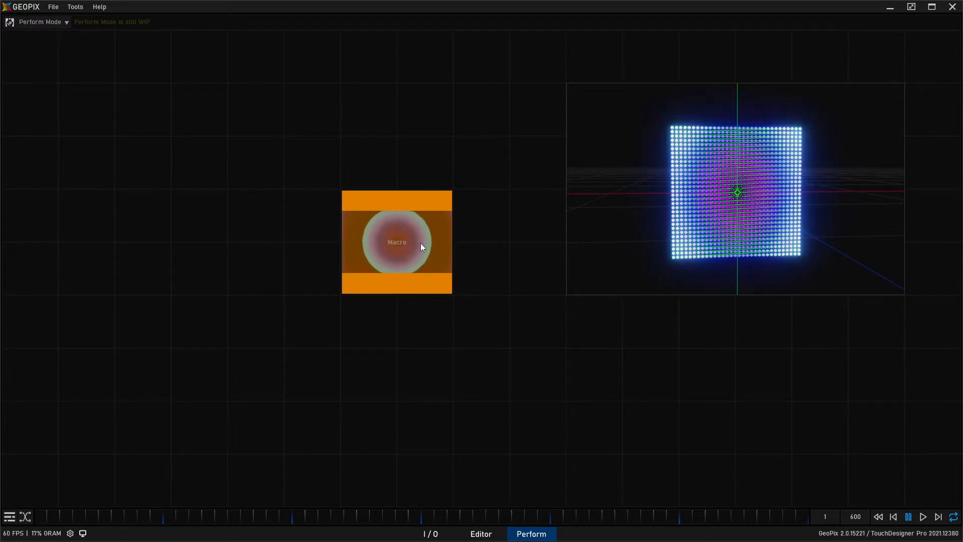
left_click(386, 263)
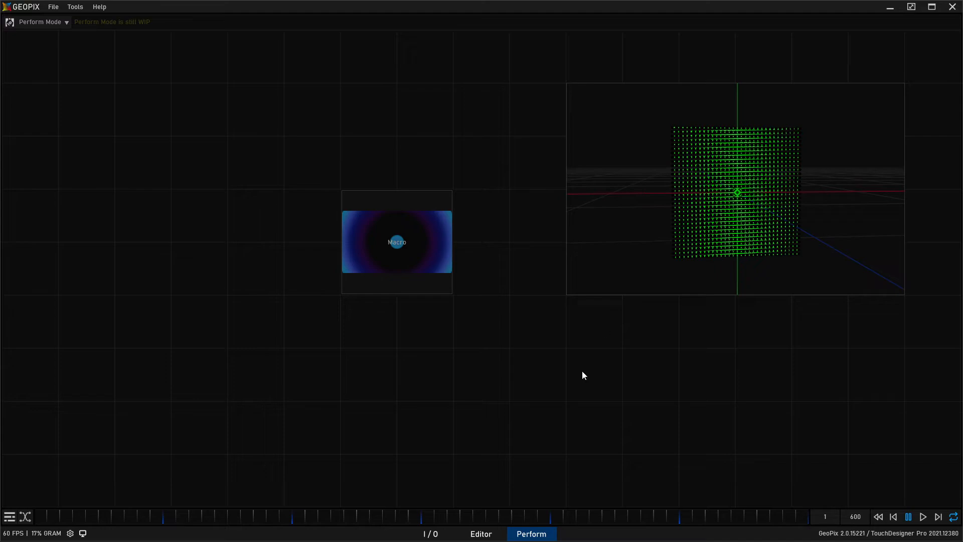
Return to the editor, review Fixture1's address and rendering attributes, and deselect the fixture.
left_click(481, 533)
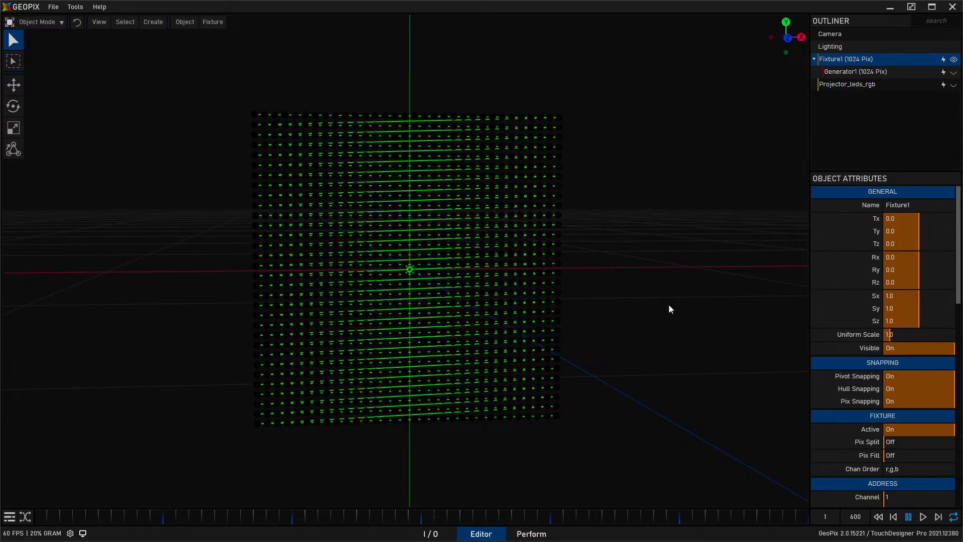
scroll(839, 341, "down", 5)
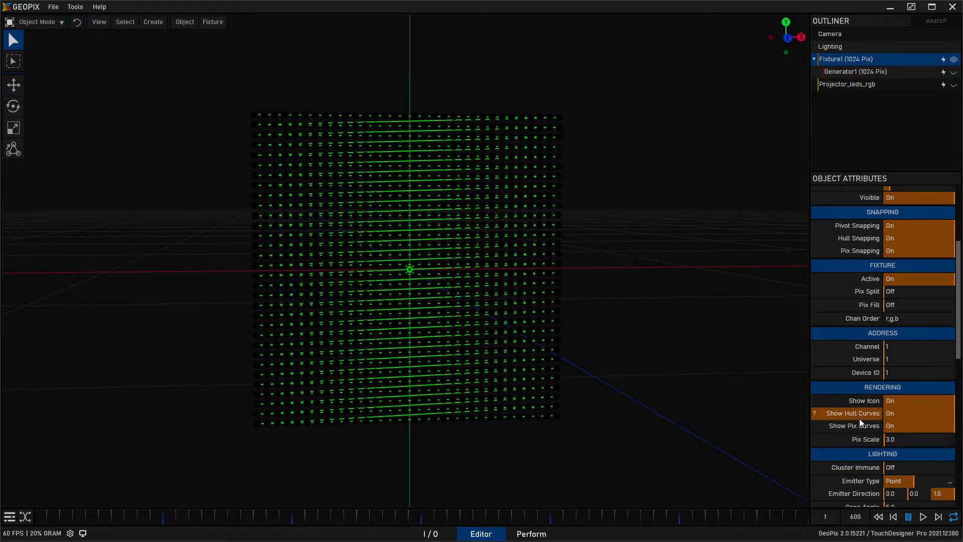
left_click(694, 360)
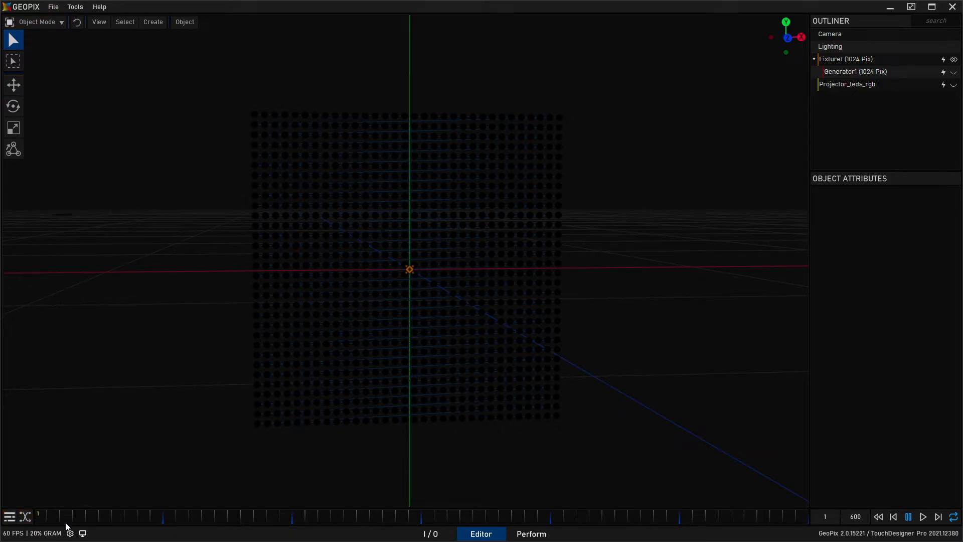
Open the preferences at Editor Settings and move the window over the middle of the viewport.
left_click(53, 6)
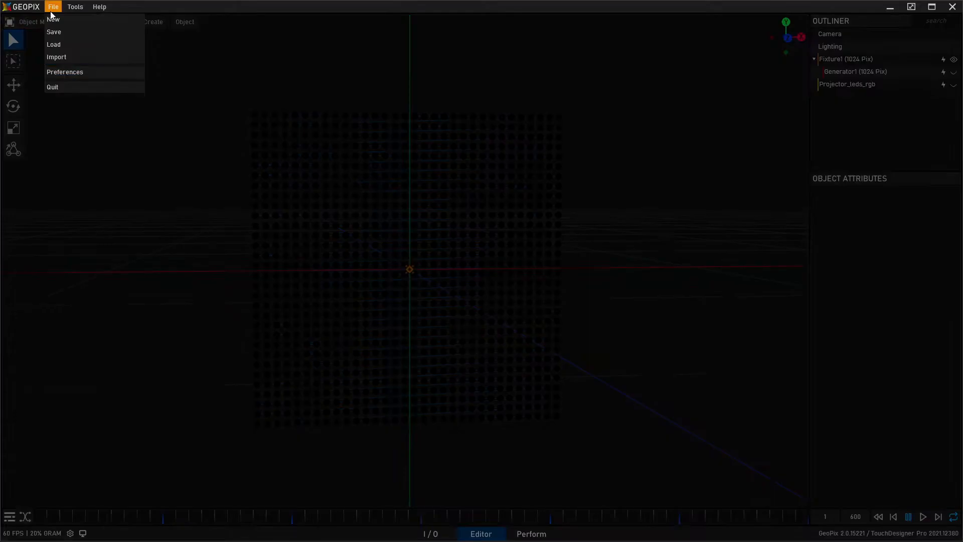
left_click(63, 71)
left_click_drag(284, 75, 547, 95)
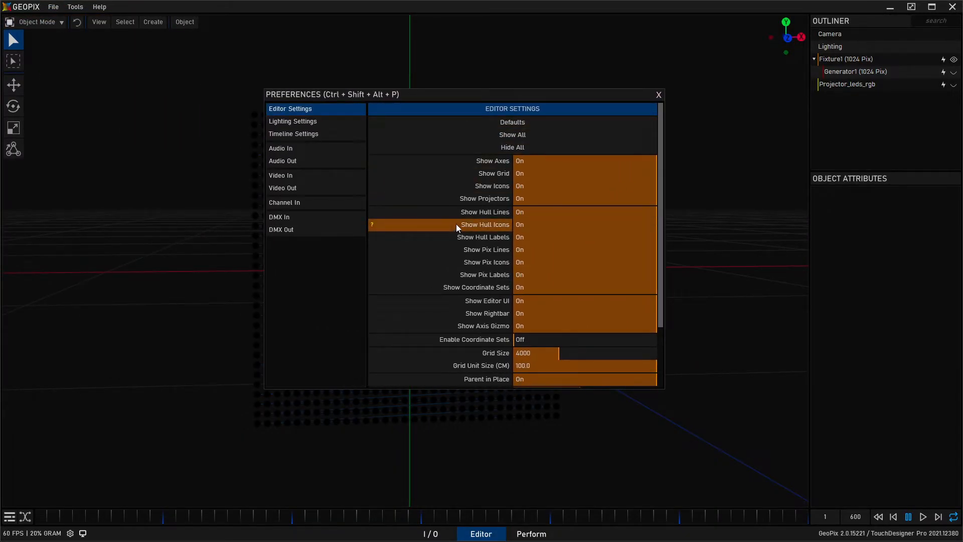
Turn off Show Pix Lines and Show Hull Lines in the Editor Settings, and check the fixture in the viewport with the preferences closed.
scroll(456, 226, "down", 2)
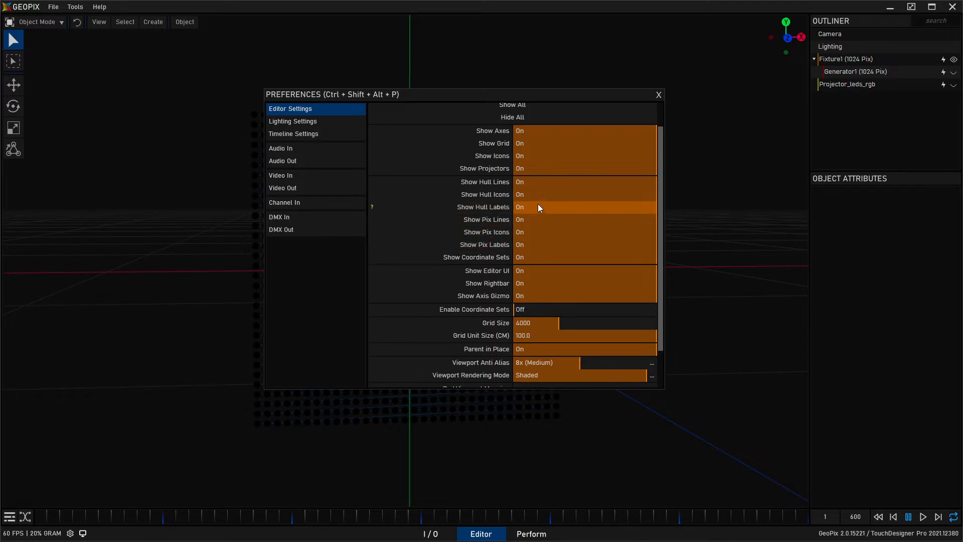
left_click(537, 217)
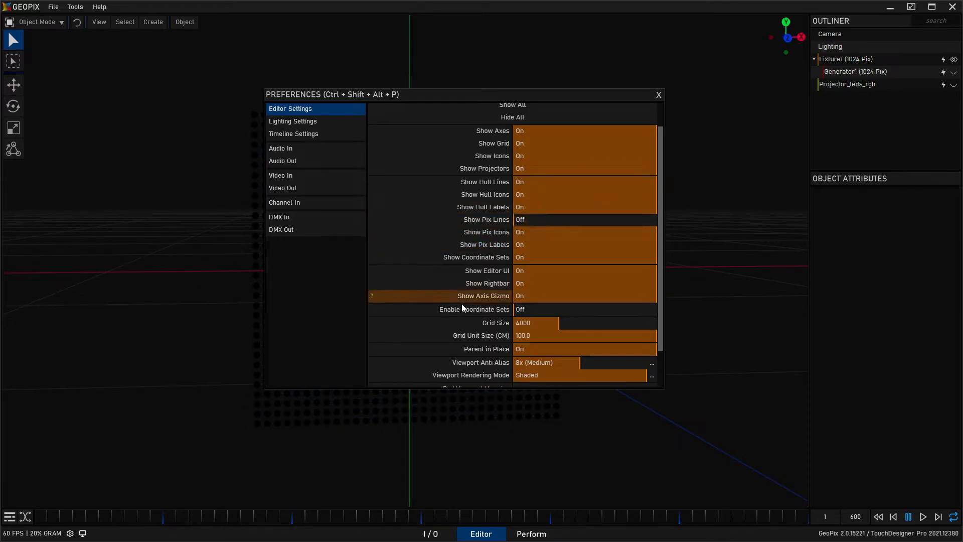
left_click(559, 182)
left_click_drag(541, 93, 241, 258)
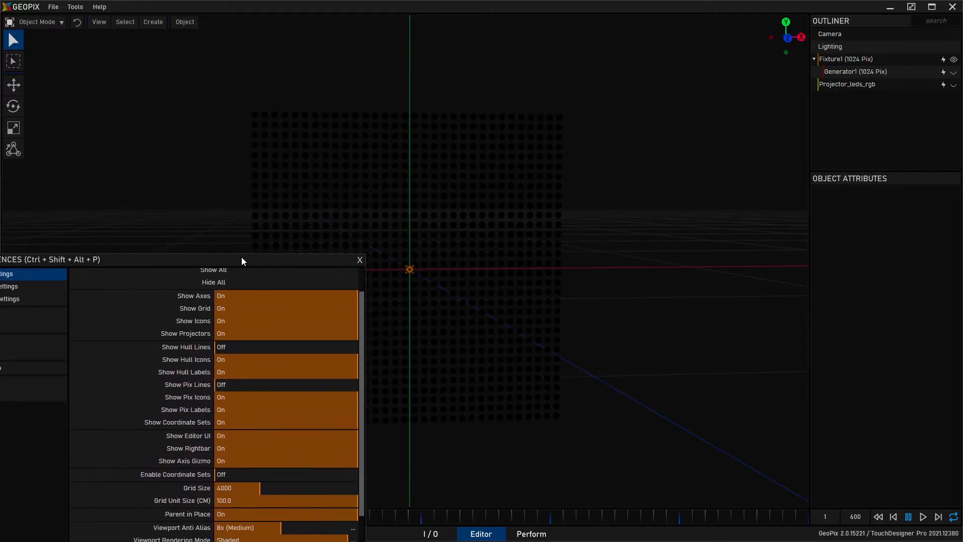
left_click(408, 269)
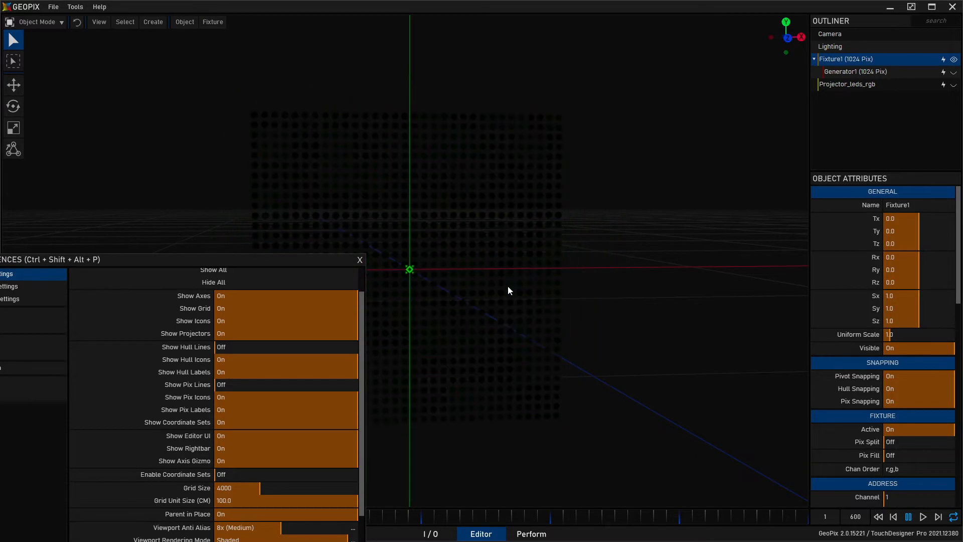
left_click(606, 280)
left_click(360, 260)
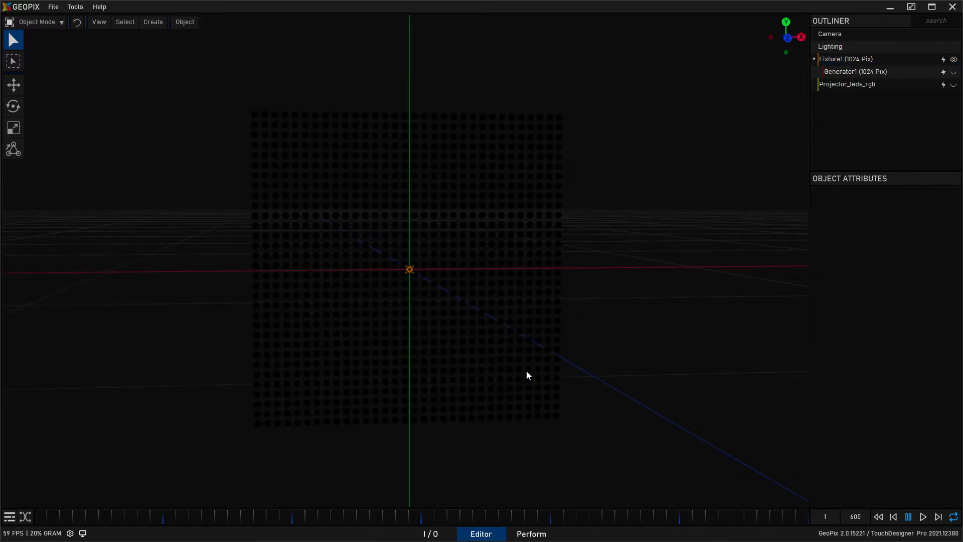
Check the Perform canvas, and turn off Show Axes and Show Grid in the Editor Settings preferences.
left_click(533, 535)
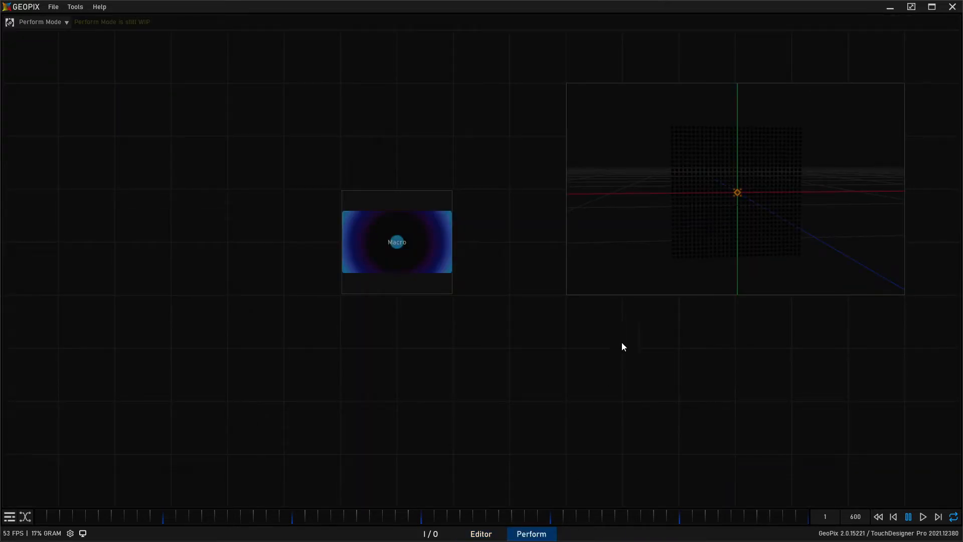
left_click(481, 534)
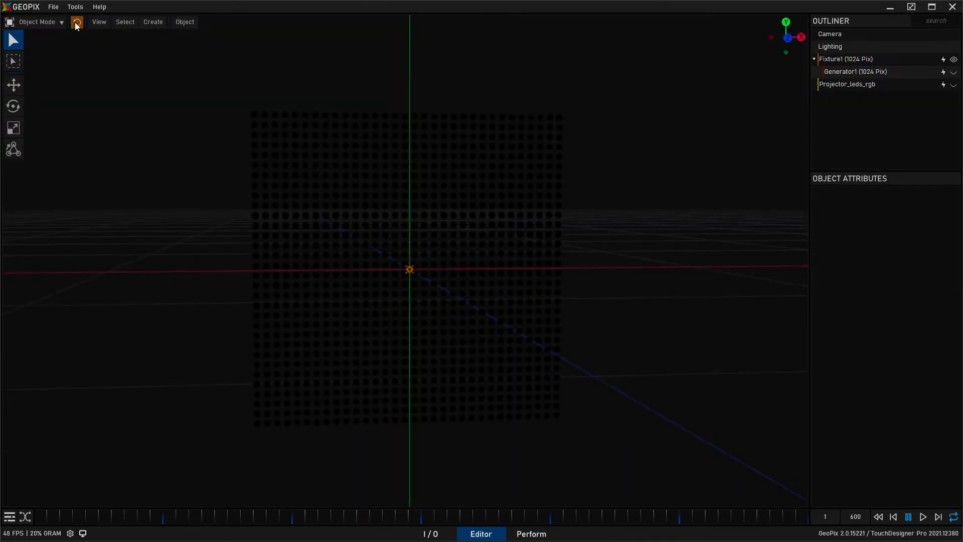
left_click(53, 6)
left_click(75, 72)
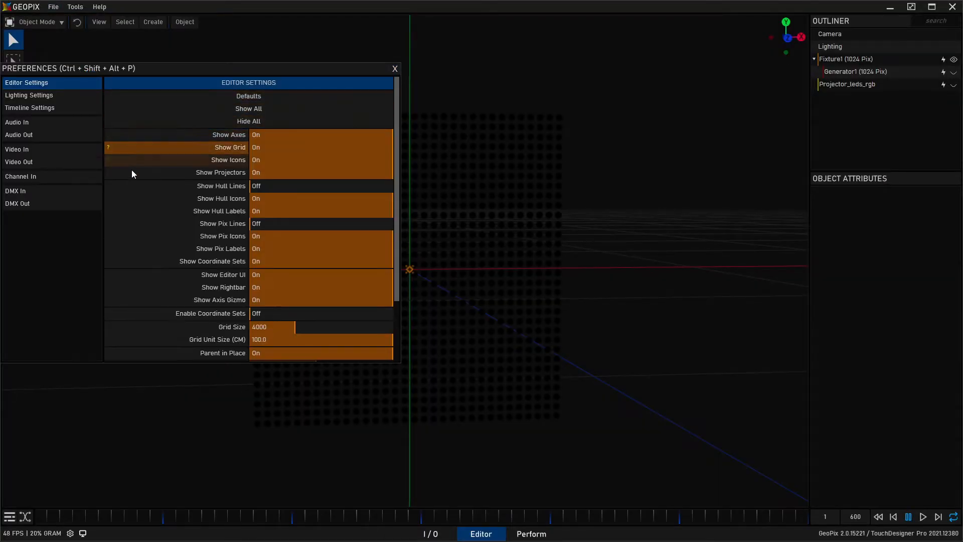
left_click(165, 188)
scroll(165, 188, "down", 1)
left_click(283, 125)
left_click(284, 137)
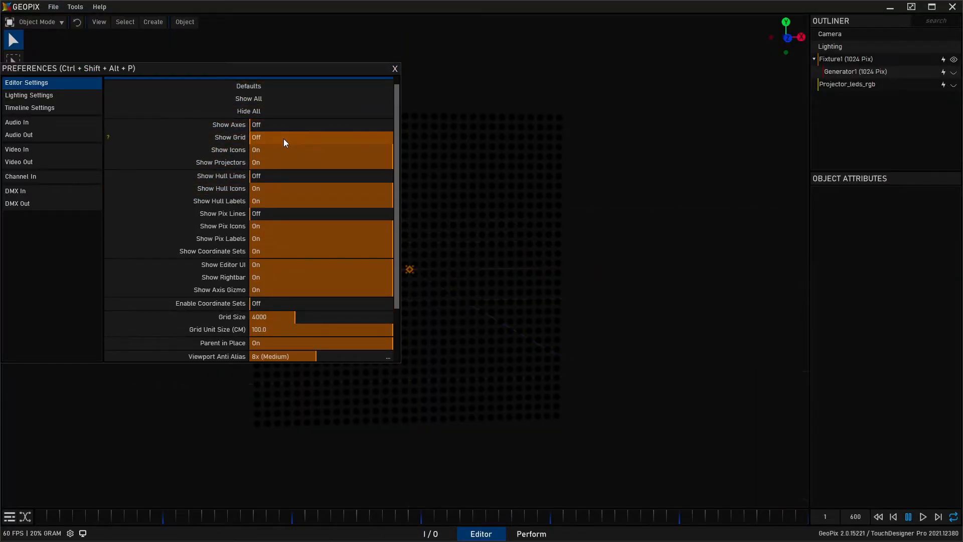
left_click(394, 69)
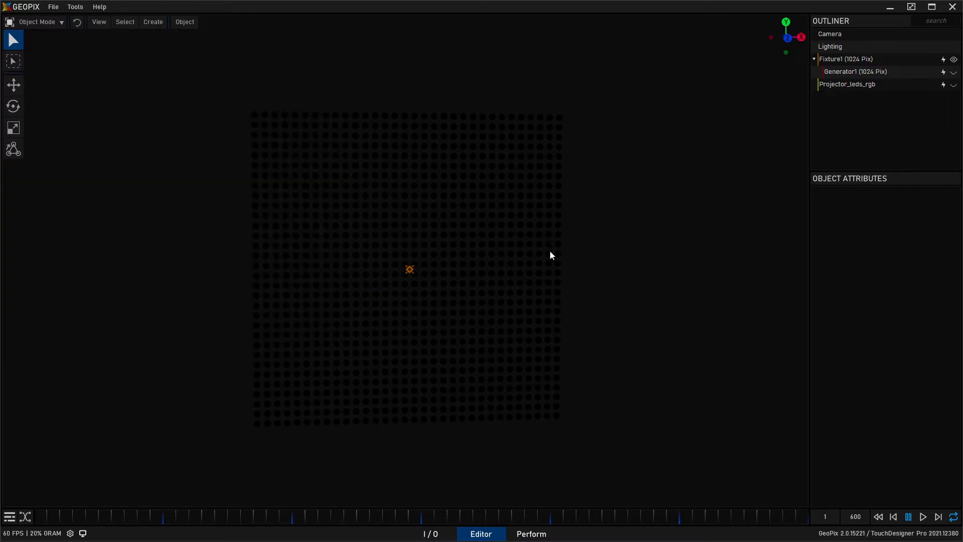
Turn off Show Icons in the Editor Settings preferences and close them.
left_click(54, 8)
left_click(65, 71)
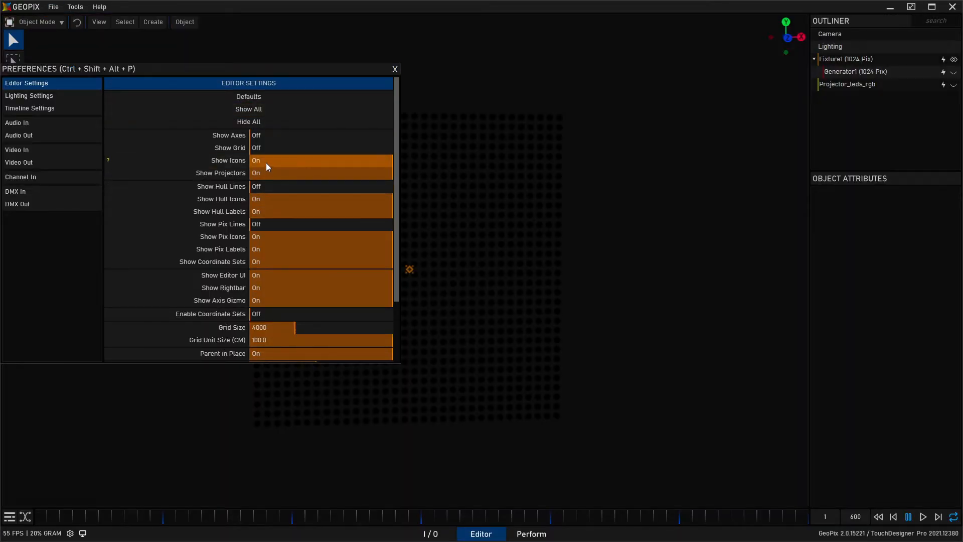
left_click(266, 162)
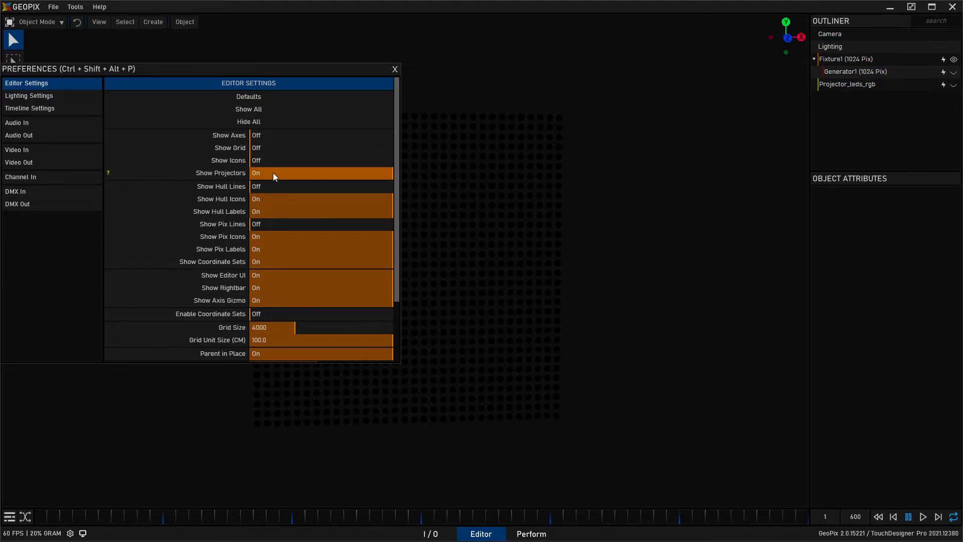
left_click(394, 69)
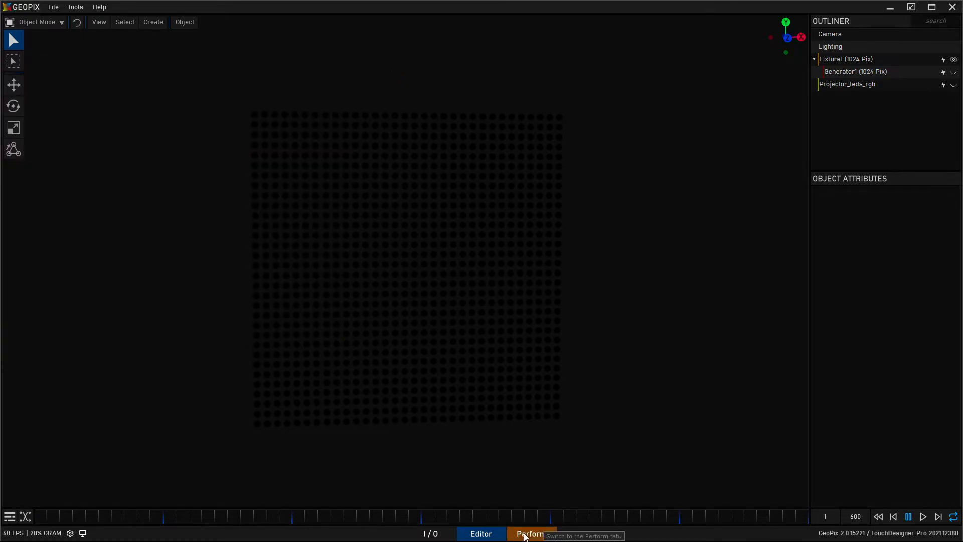
Trigger the Macro widget on the Perform canvas to test its momentary behaviour on the LED grid.
left_click(527, 534)
left_click(379, 258)
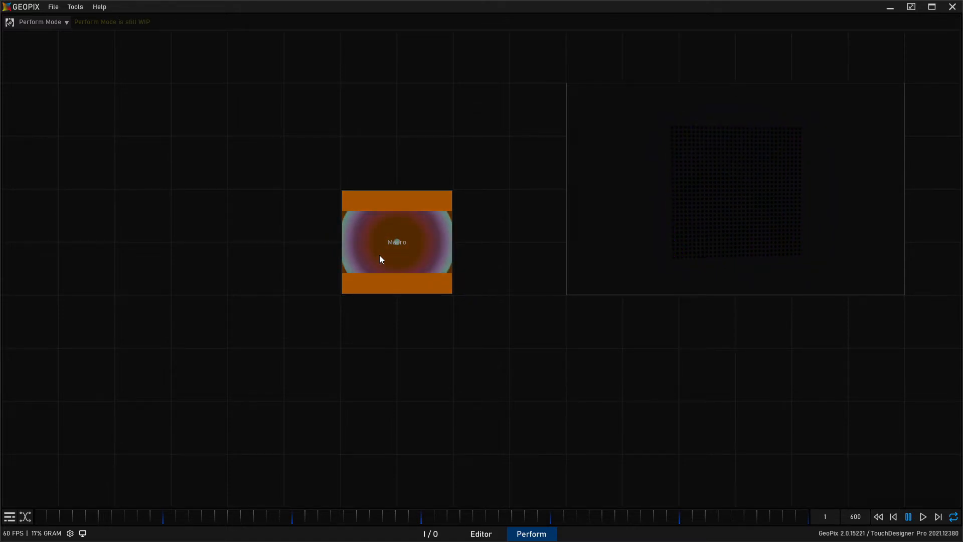
left_click(380, 255)
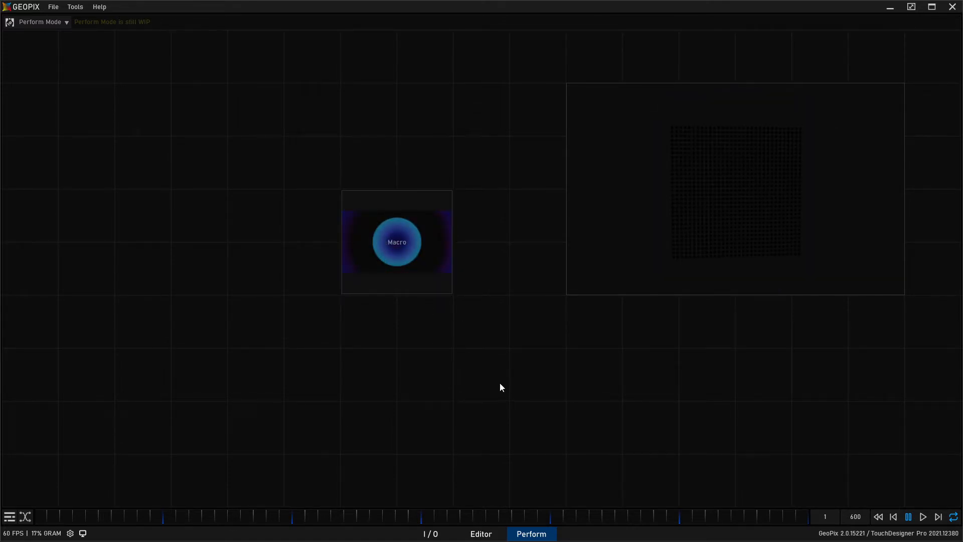
Set the Macro widget's mode to Toggle Instant in Edit Mode, and toggle it on and off in Perform Mode.
left_click(51, 24)
left_click(50, 37)
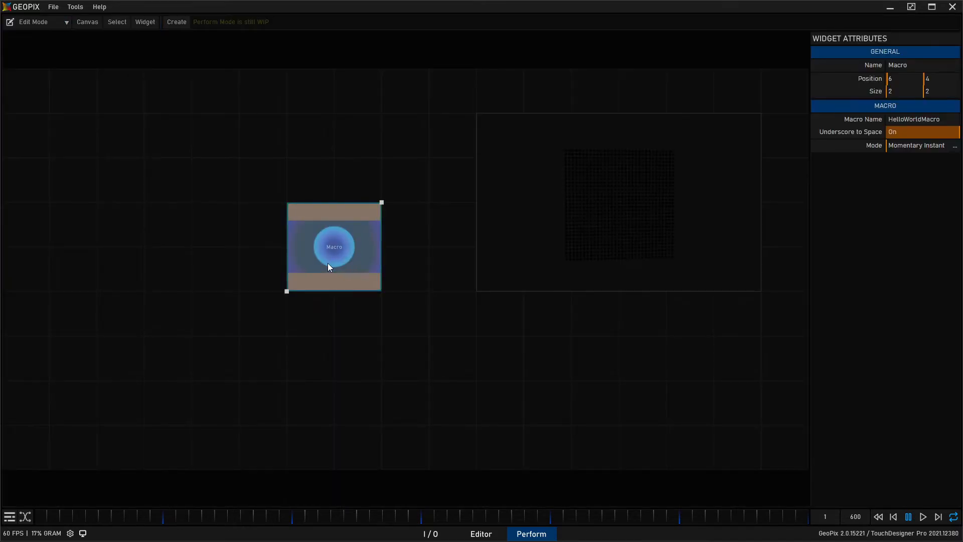
left_click(954, 145)
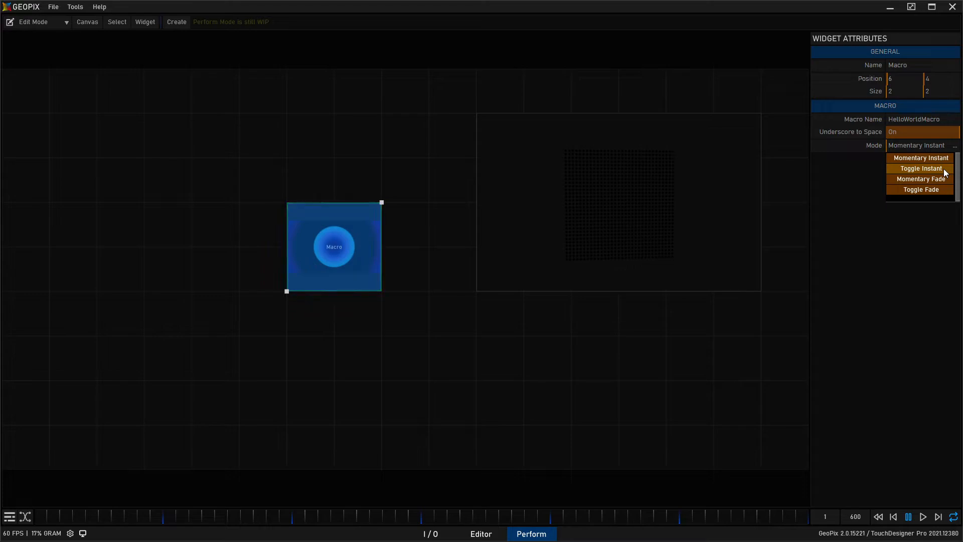
left_click(943, 169)
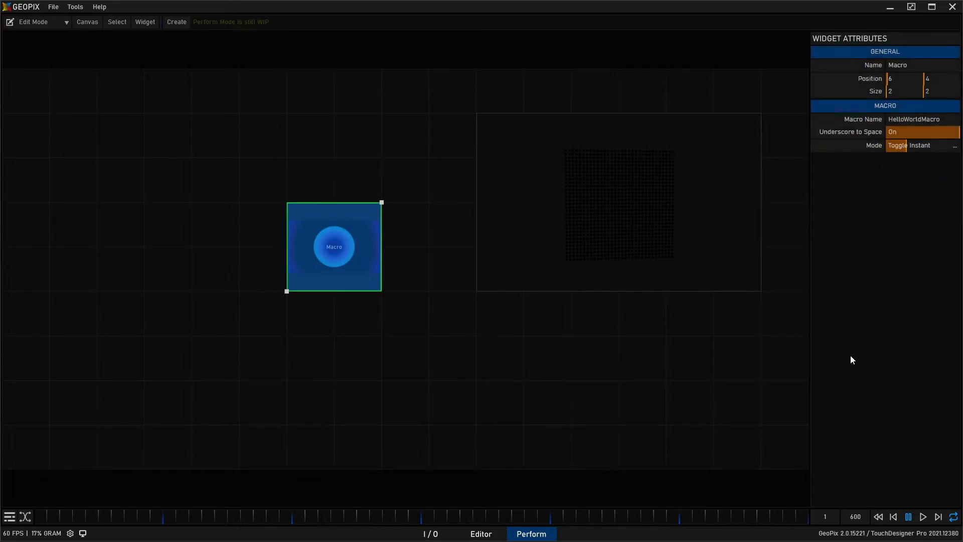
left_click(46, 21)
left_click(32, 45)
left_click(397, 240)
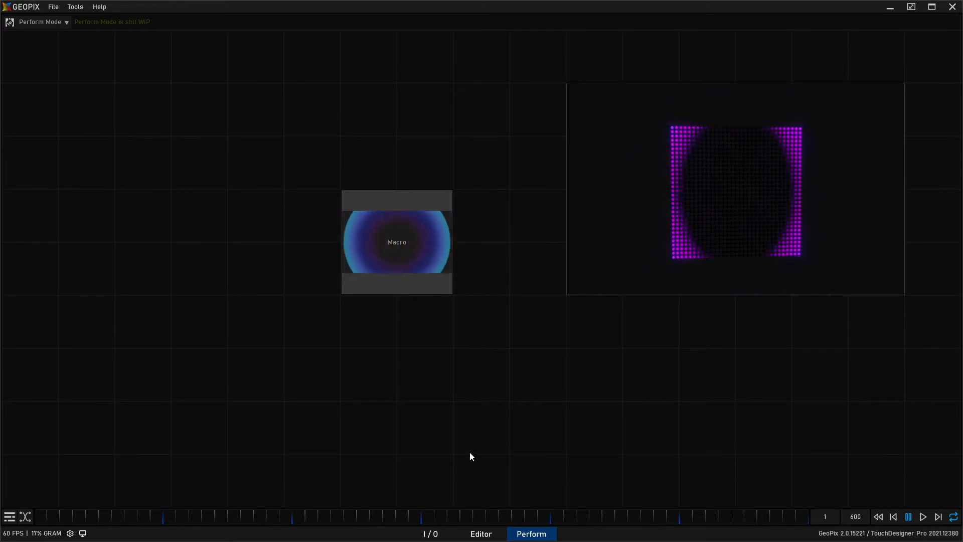
left_click(399, 223)
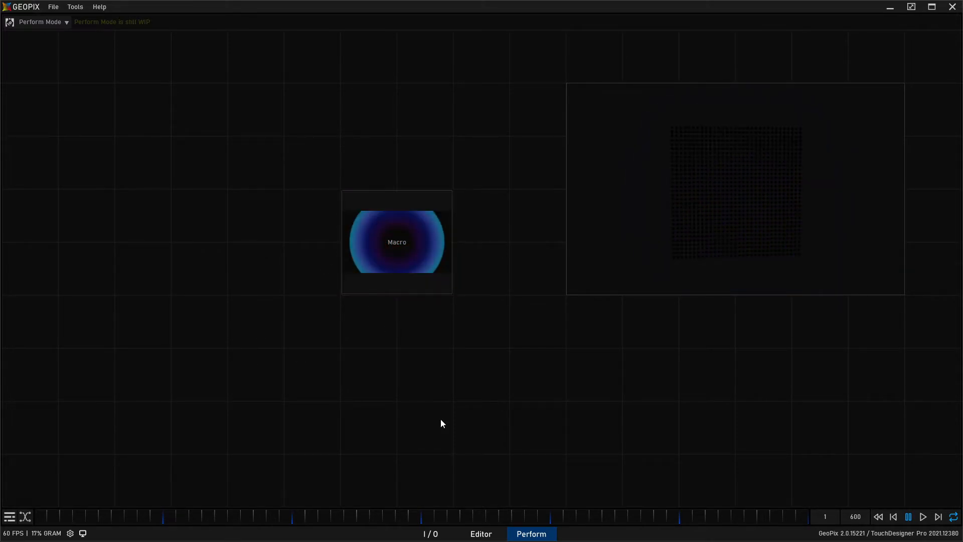
Set the Macro widget's mode to Momentary Fade in Edit Mode, and trigger it in Perform Mode to test the fade.
left_click(36, 22)
left_click(39, 35)
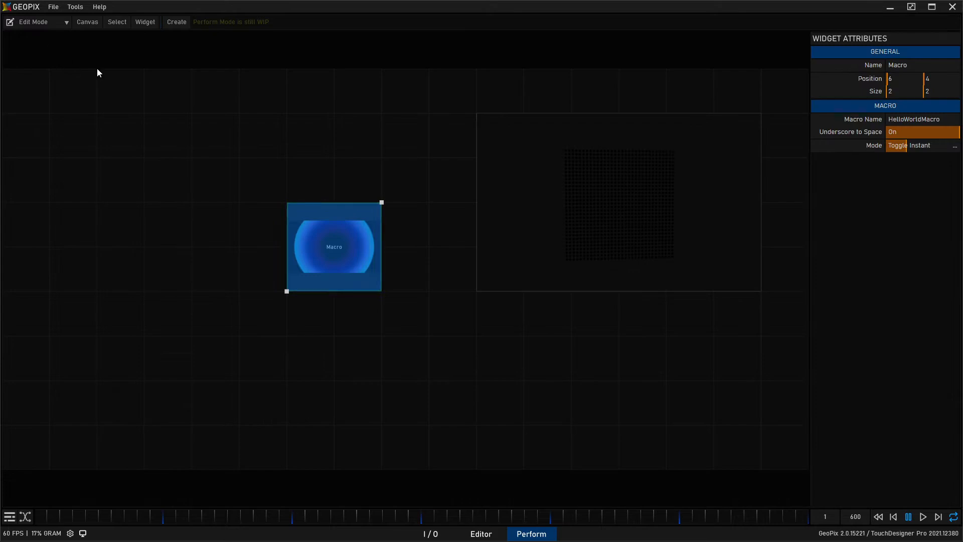
left_click(954, 146)
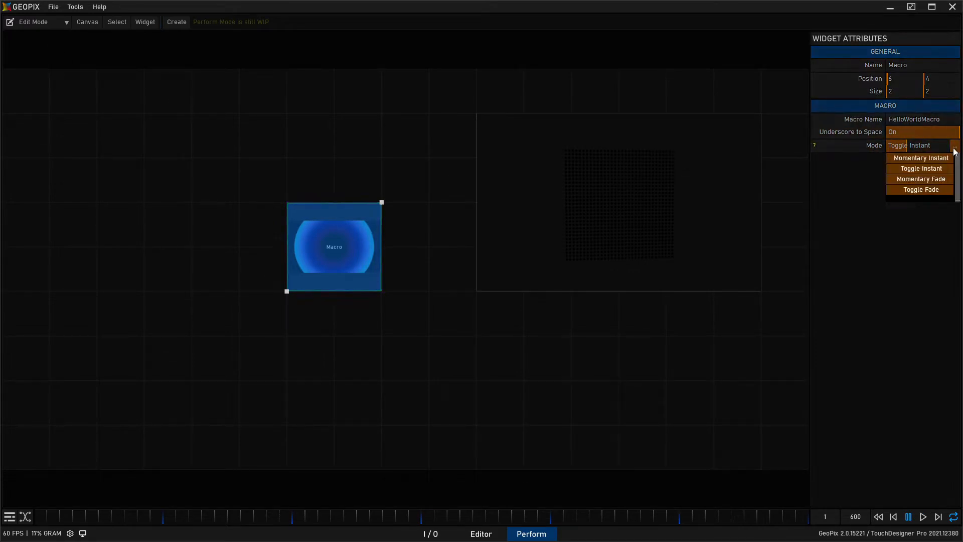
left_click(946, 179)
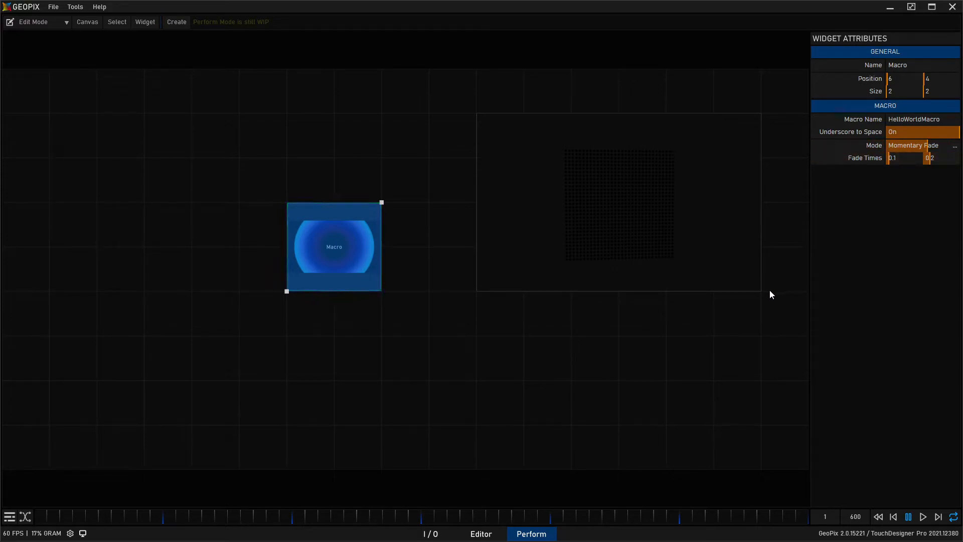
left_click(34, 23)
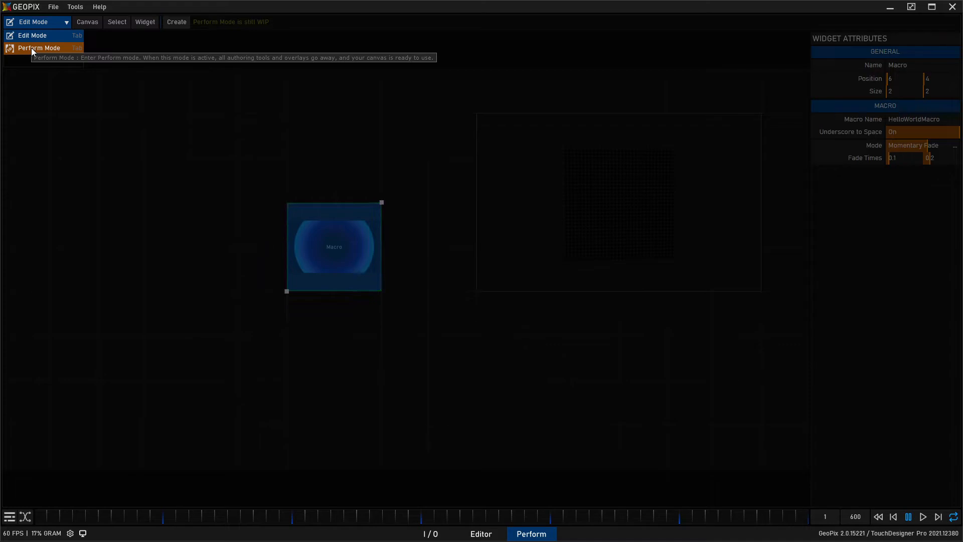
left_click(32, 47)
left_click(361, 228)
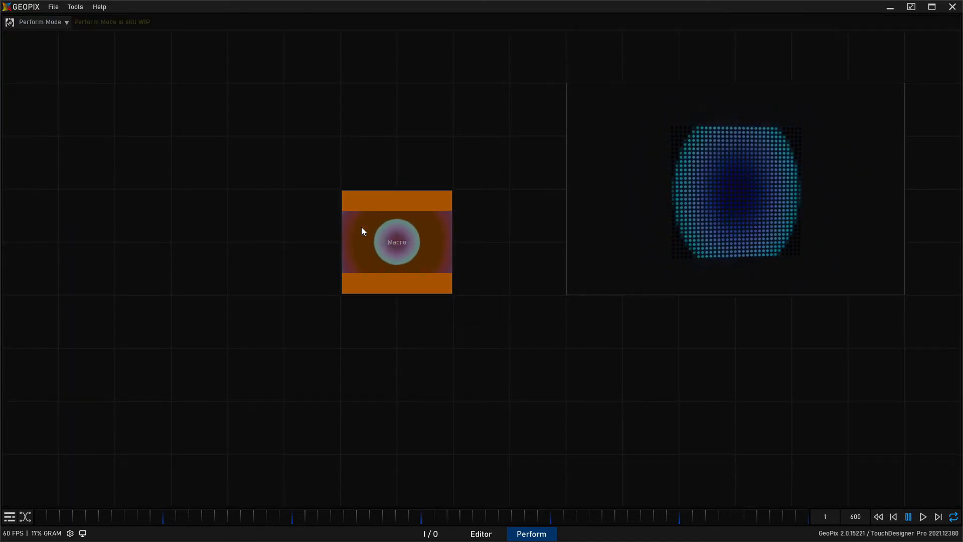
Return to Edit Mode and set the Macro widget's mode to Toggle Fade with a second fade time of 1.0.
left_click(50, 22)
left_click(45, 35)
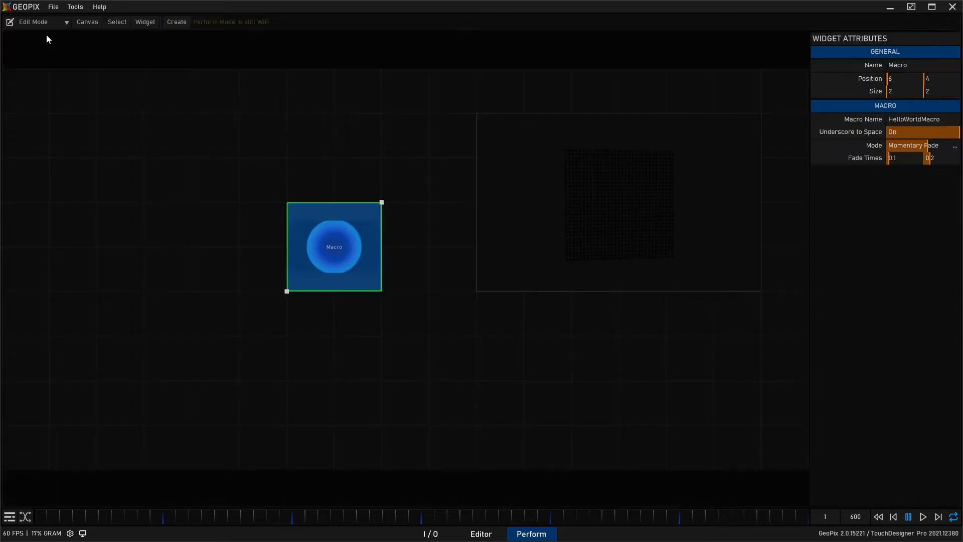
left_click(955, 147)
left_click(937, 191)
left_click(943, 160)
type("1")
key("Return")
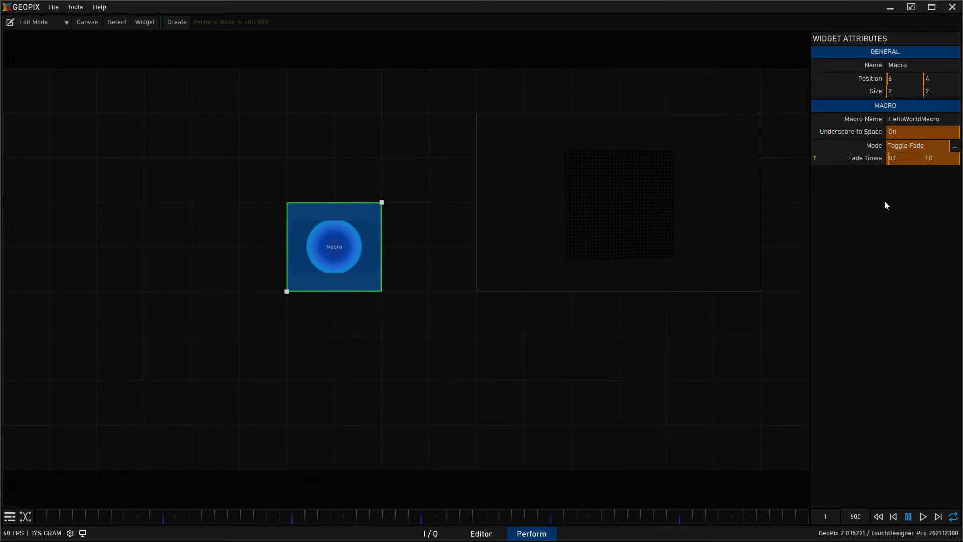
Switch the canvas to Perform Mode and toggle the Macro widget to test the longer fade-out.
left_click(32, 23)
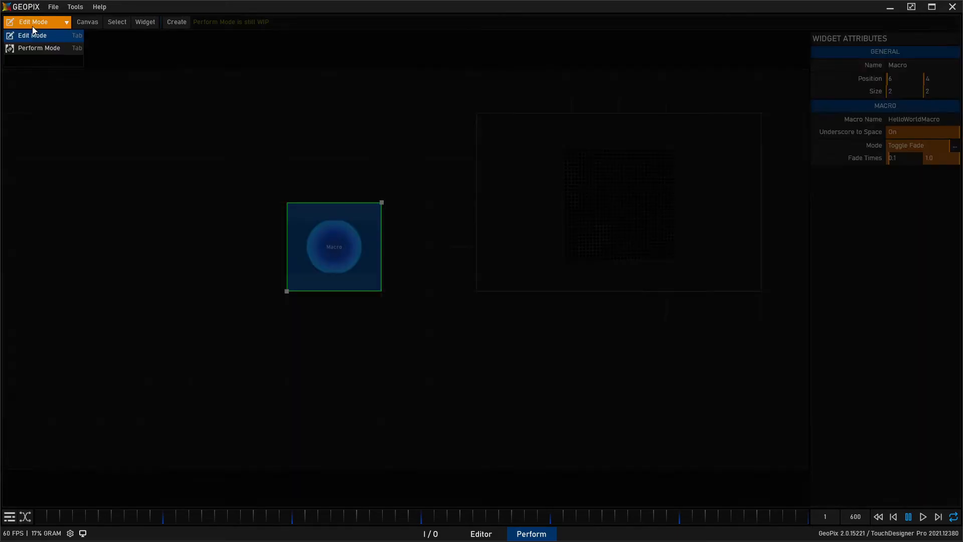
left_click(40, 45)
left_click(385, 217)
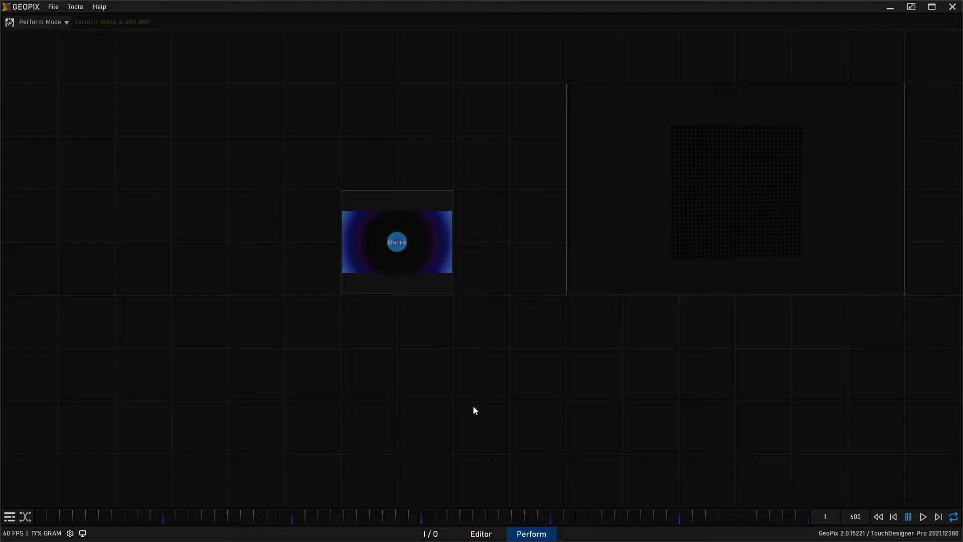
Return to the editor, turn all the viewport Show options back on in the Editor Settings preferences, and close them.
left_click(489, 533)
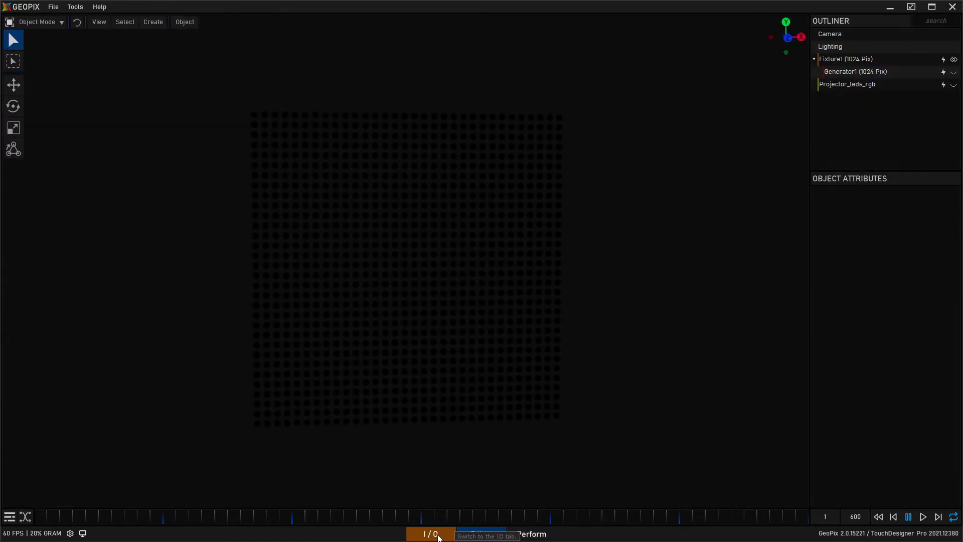
left_click(53, 7)
left_click(88, 74)
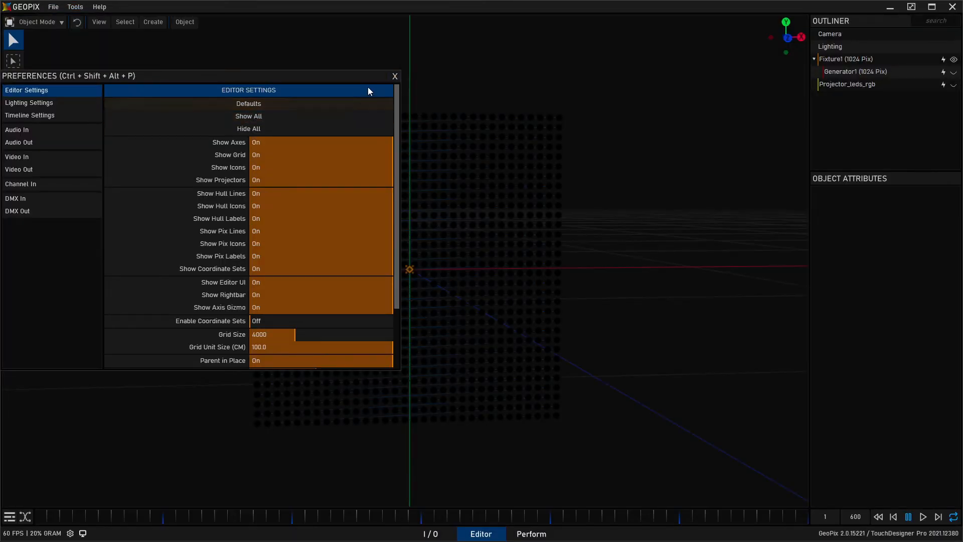
left_click(395, 77)
Select Fixture1, make Projector_leds_rgb visible to view its volume around the LED grid, and switch to the I/O graph.
left_click(409, 270)
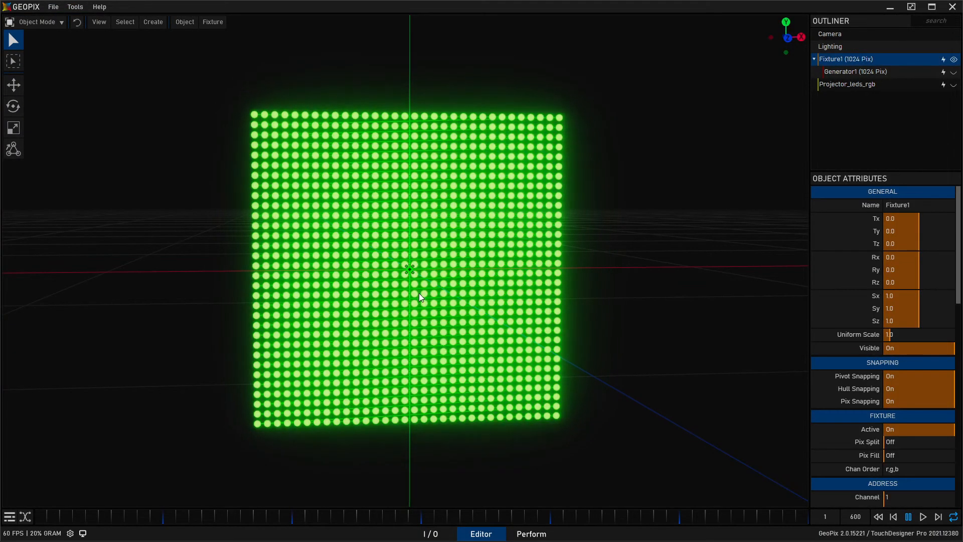
left_click(954, 85)
scroll(466, 253, "down", 5)
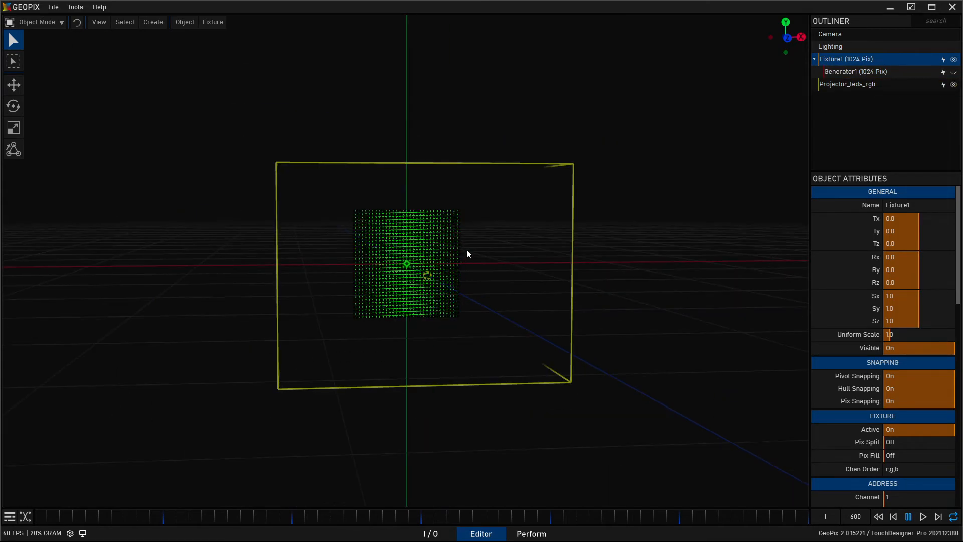
left_click_drag(339, 197, 463, 295, "alt")
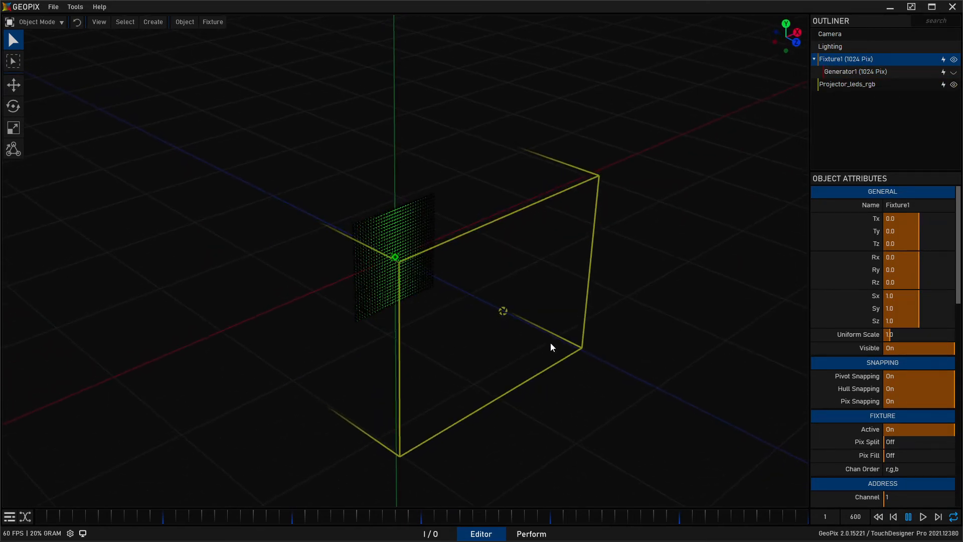
left_click(430, 532)
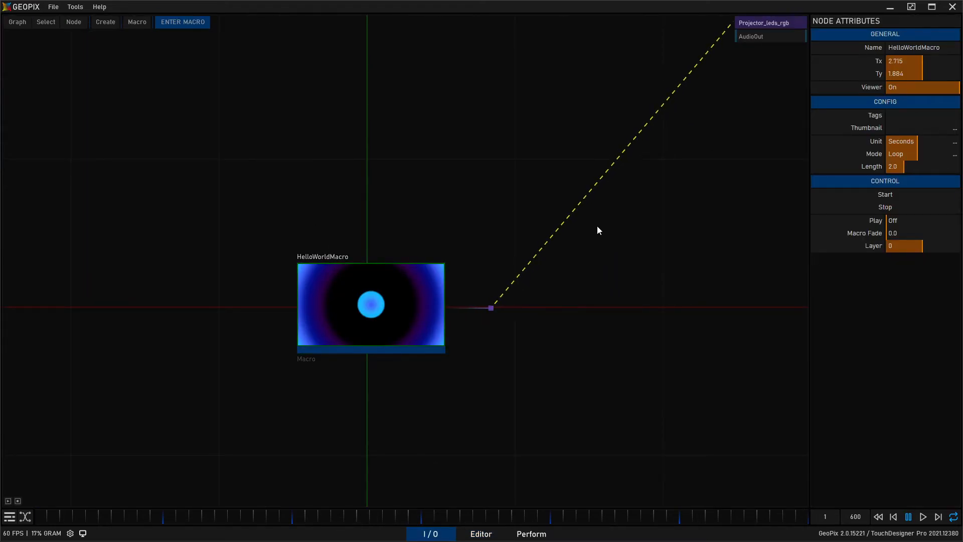
Duplicate the HelloWorldMacro node in the I/O graph and place the copy below the original.
left_click(481, 533)
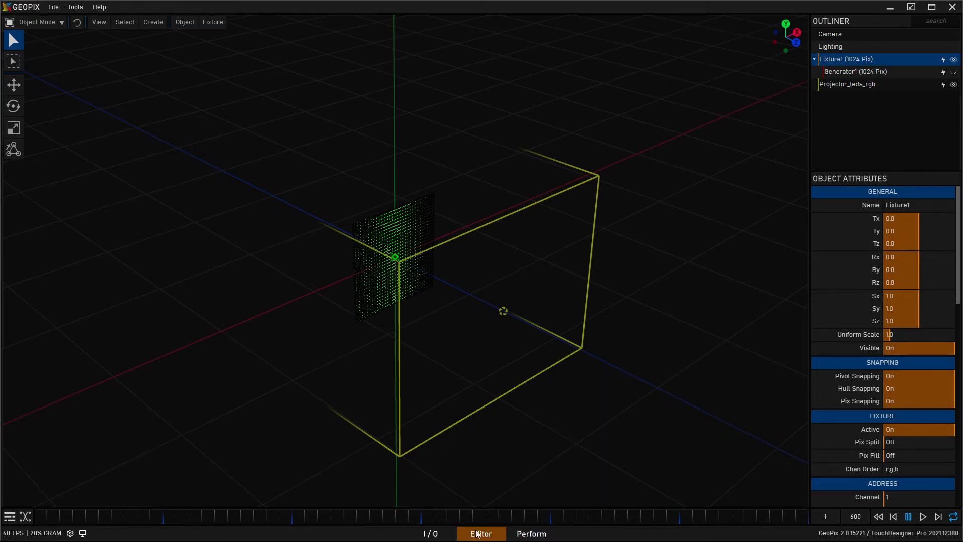
left_click(430, 533)
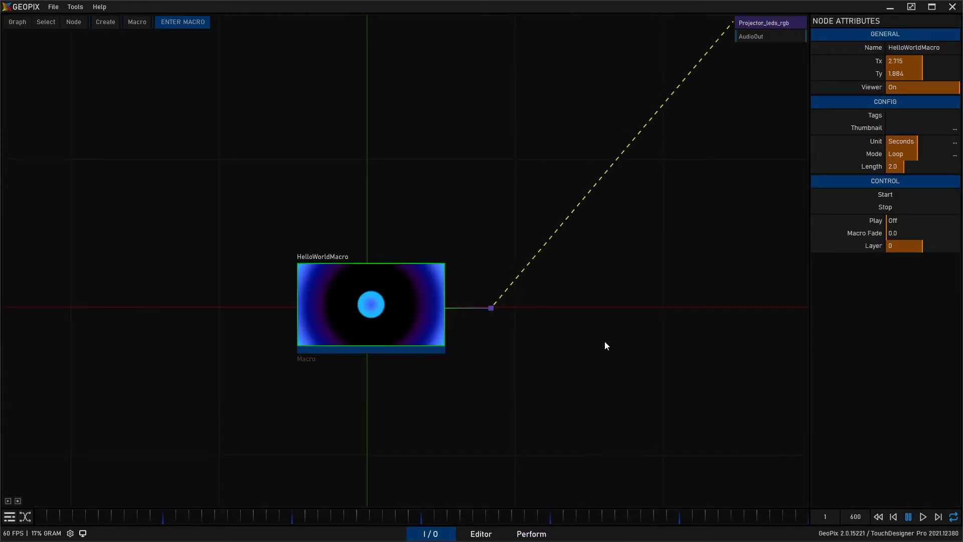
left_click_drag(602, 344, 638, 237)
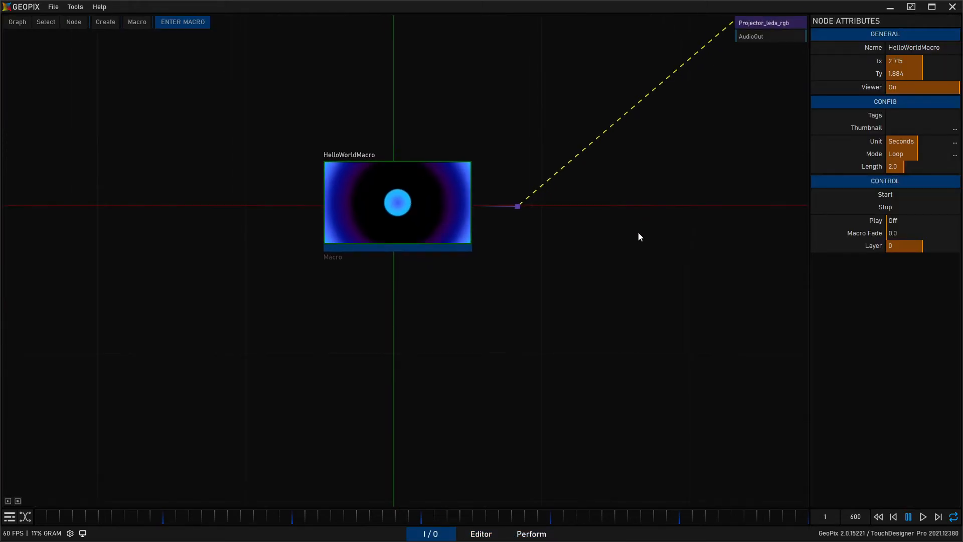
left_click(75, 22)
left_click(100, 64)
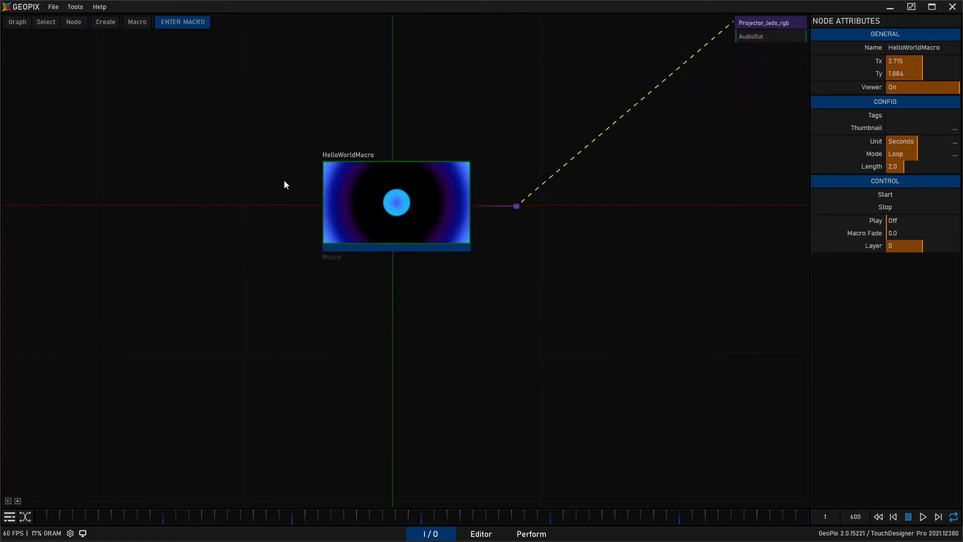
left_click(419, 417)
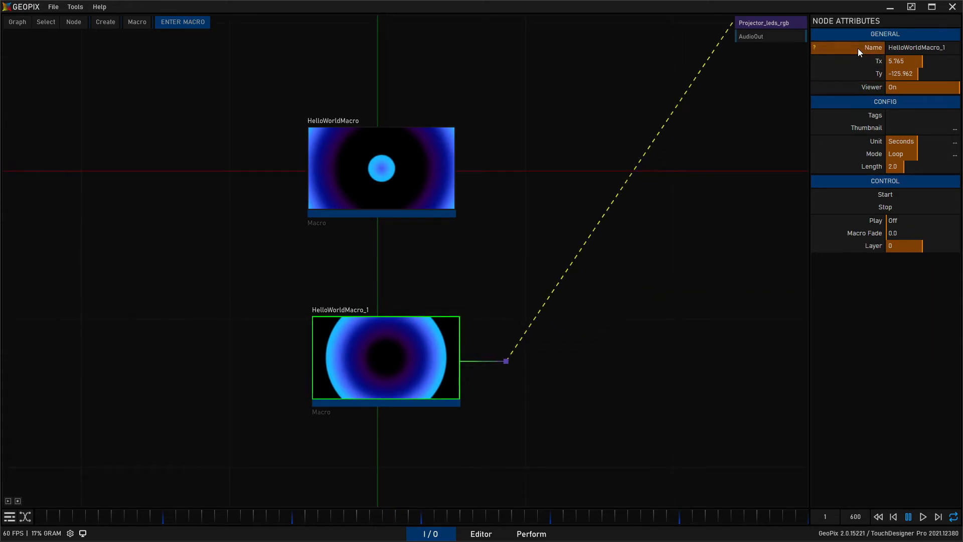
Rename the duplicated macro node as Macro2.
left_click(902, 48)
type("Maro")
key("BackSpace")
type("cro2")
key("Return")
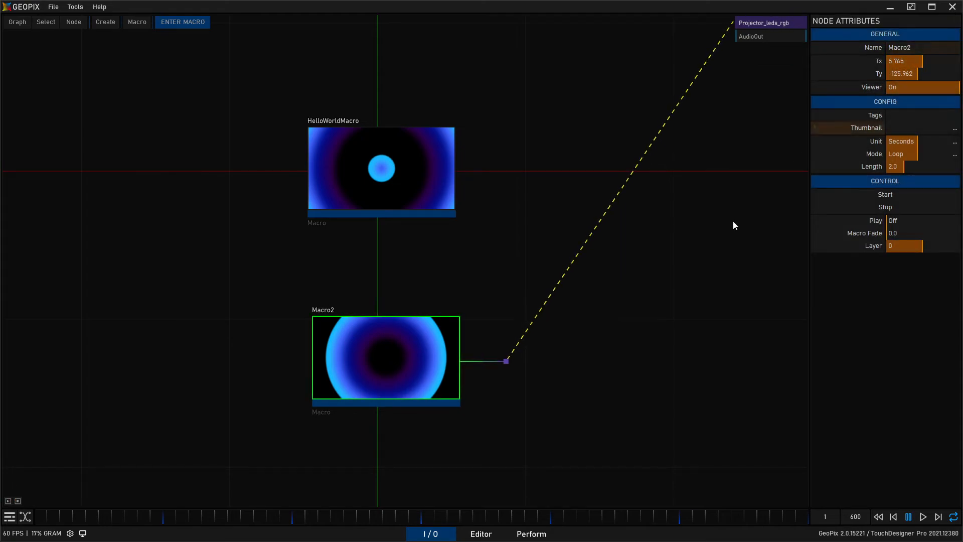
Enter Macro2, apply a random color ramp to its Ramp1 node, and close the ramp editor.
left_click(191, 22)
left_click(353, 164)
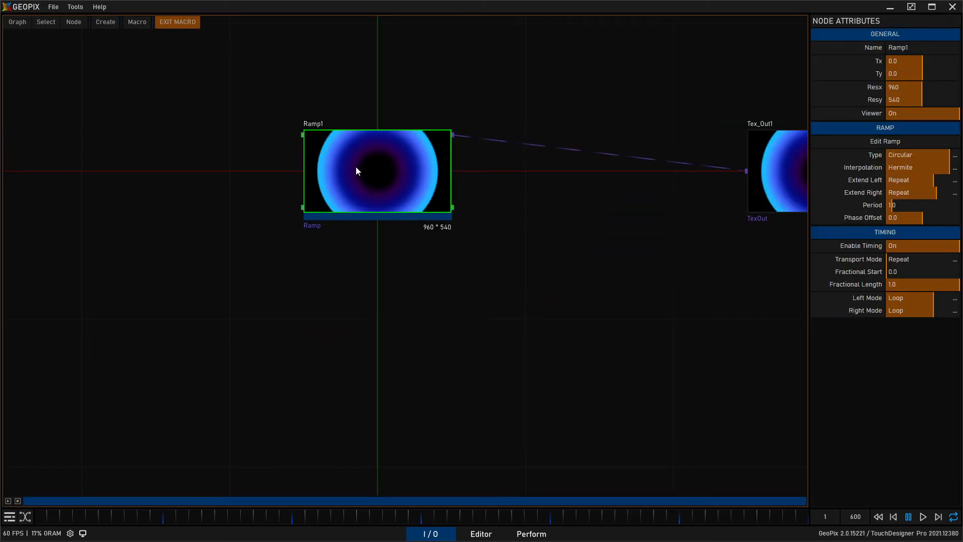
left_click(913, 143)
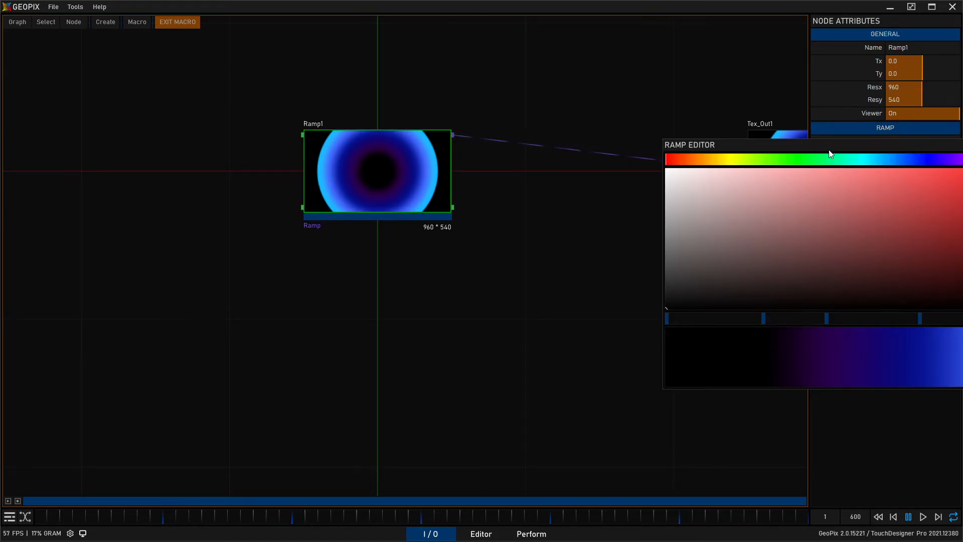
left_click_drag(830, 144, 451, 182)
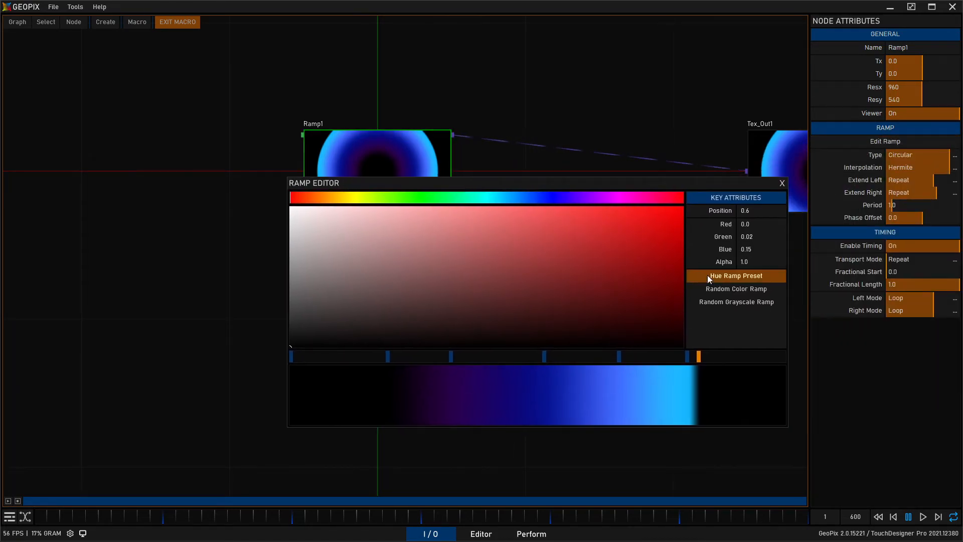
left_click(744, 290)
left_click(743, 287)
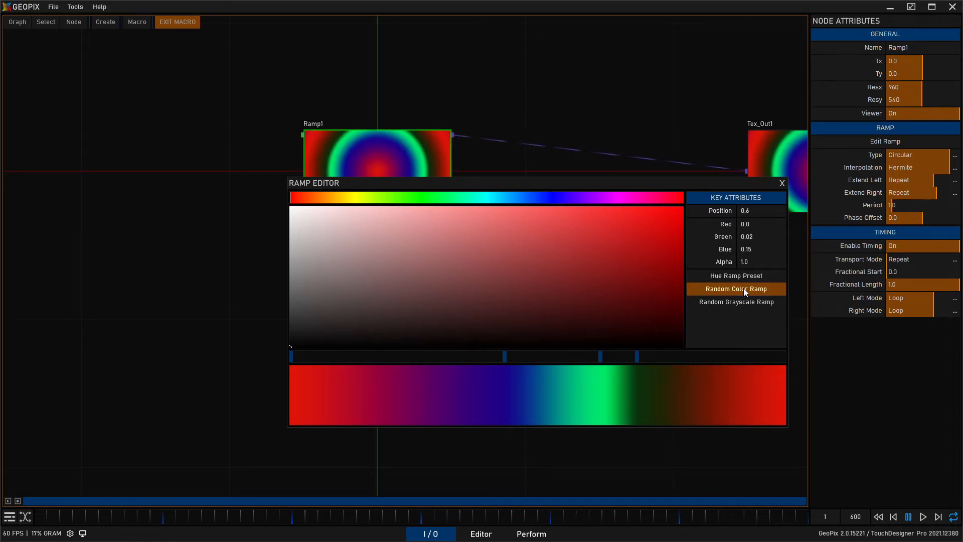
left_click_drag(537, 186, 506, 221)
left_click(751, 220)
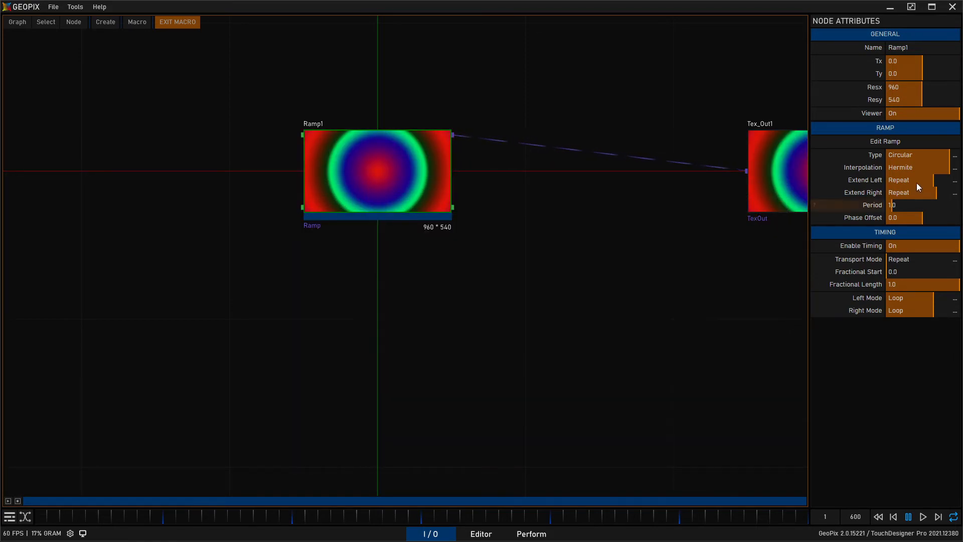
Set Ramp1's type to Radial and its period to 0.25, and exit Macro2.
left_click(953, 157)
left_click(934, 191)
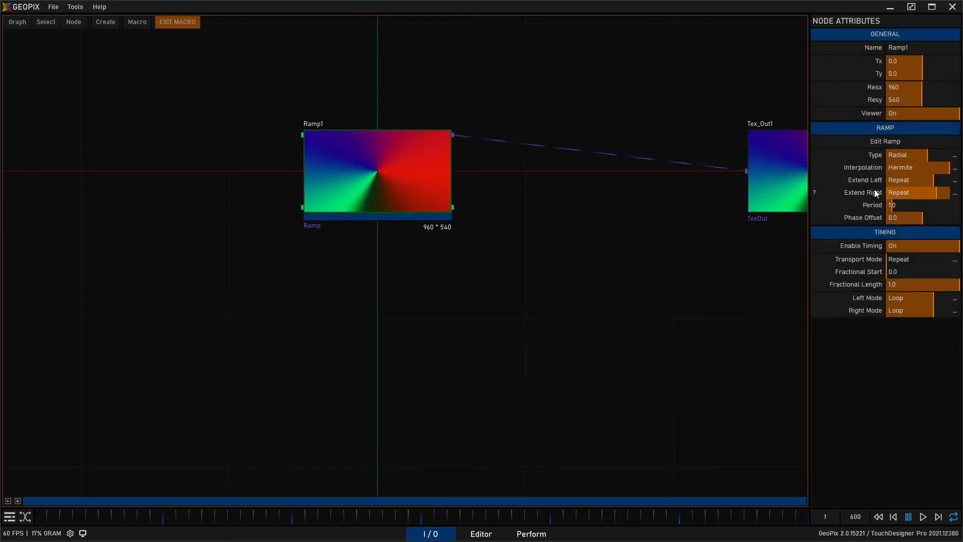
left_click(885, 203)
type("0.25")
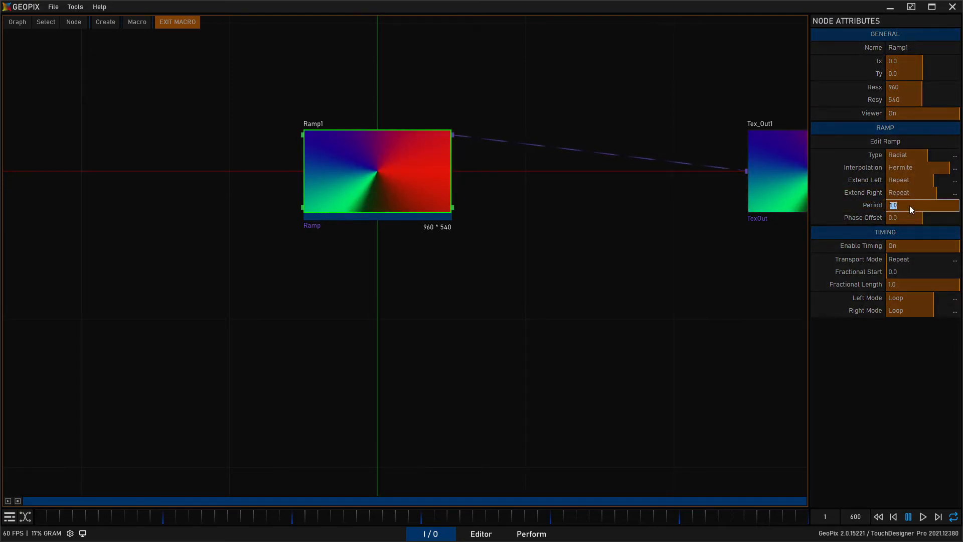
key("Return")
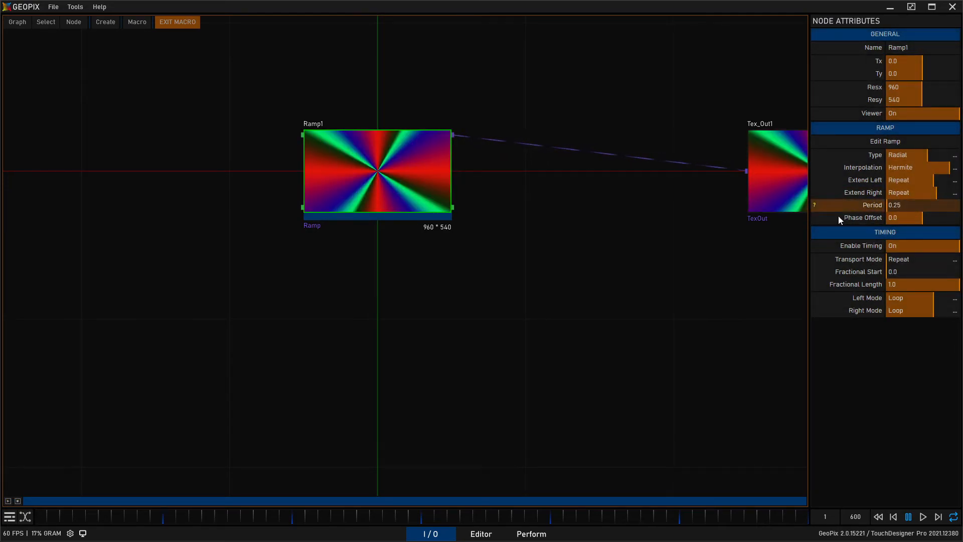
left_click(170, 22)
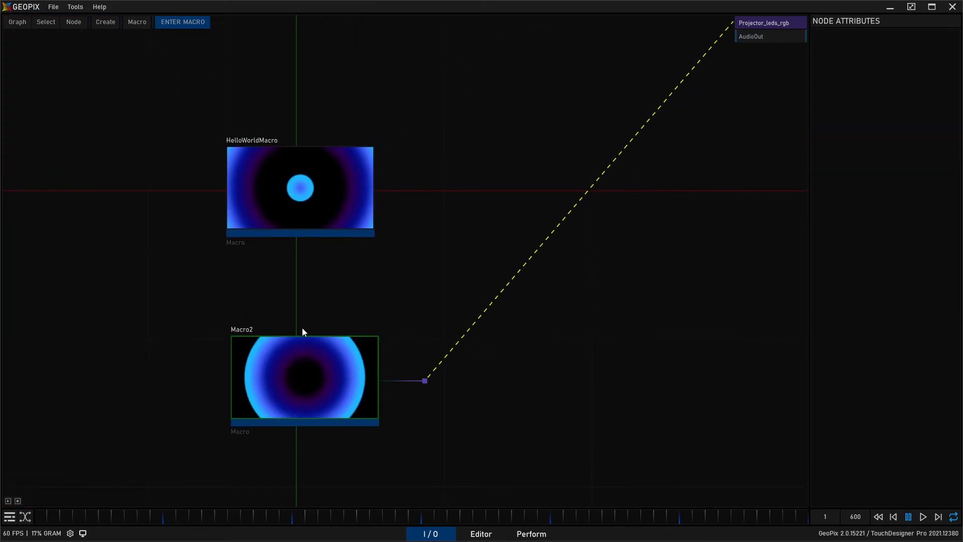
left_click(17, 501)
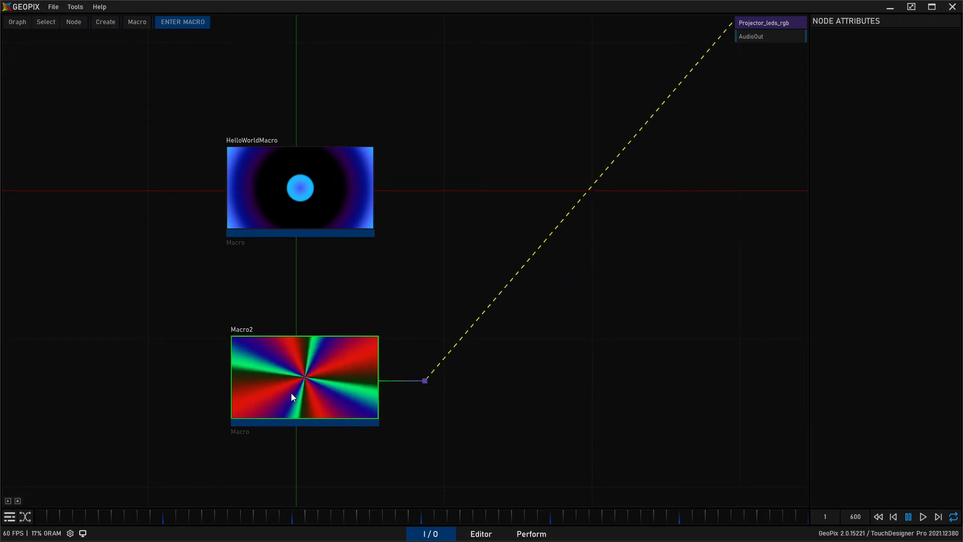
scroll(301, 365, "down", 1)
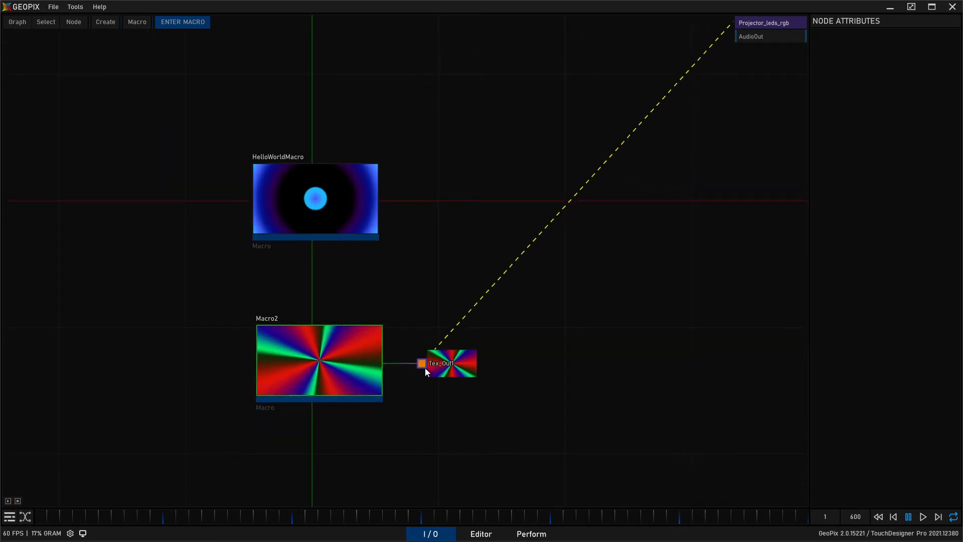
Compare the two macro nodes, inspect the projector and LED grid in the Editor, and return to the I/O graph.
left_click(332, 204)
left_click(302, 361)
left_click(320, 199)
left_click(321, 361)
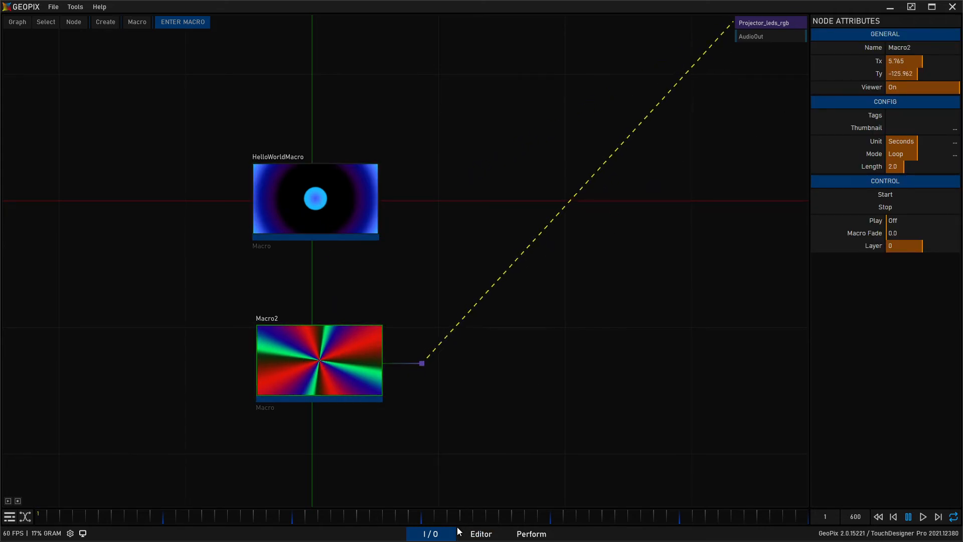
left_click(496, 535)
left_click_drag(616, 273, 499, 288, "alt")
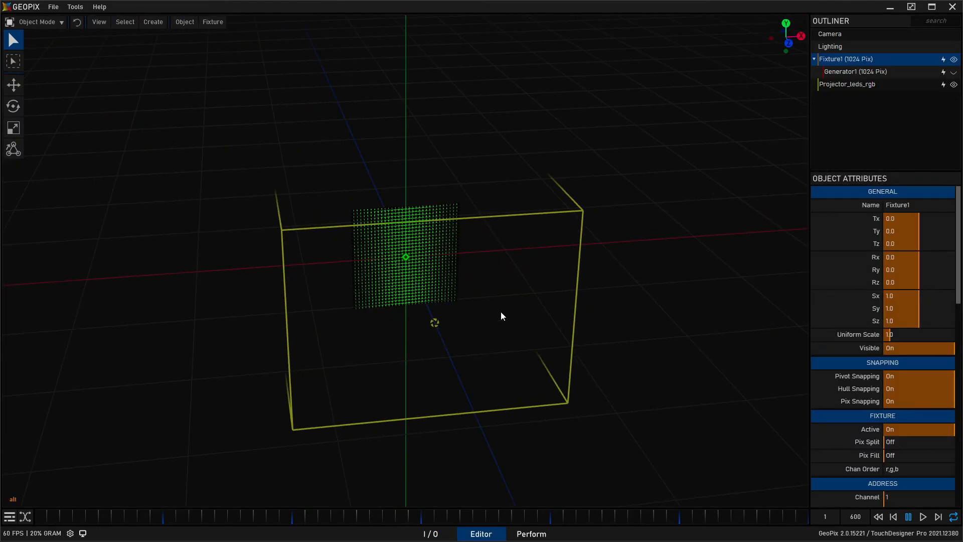
left_click(431, 533)
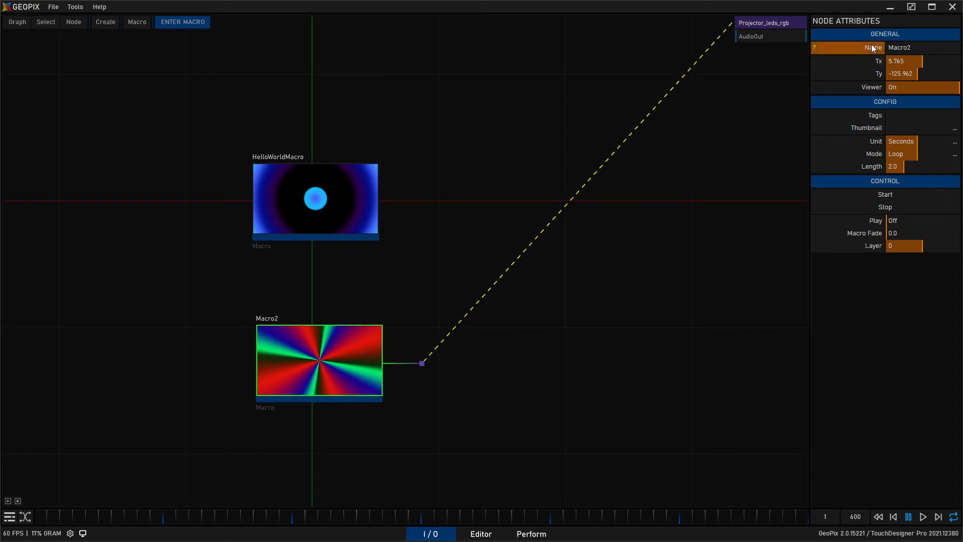
Copy the Macro2 node's name and switch to the Perform page.
left_click(919, 46)
left_click_drag(921, 46, 882, 44)
key("ctrl+c")
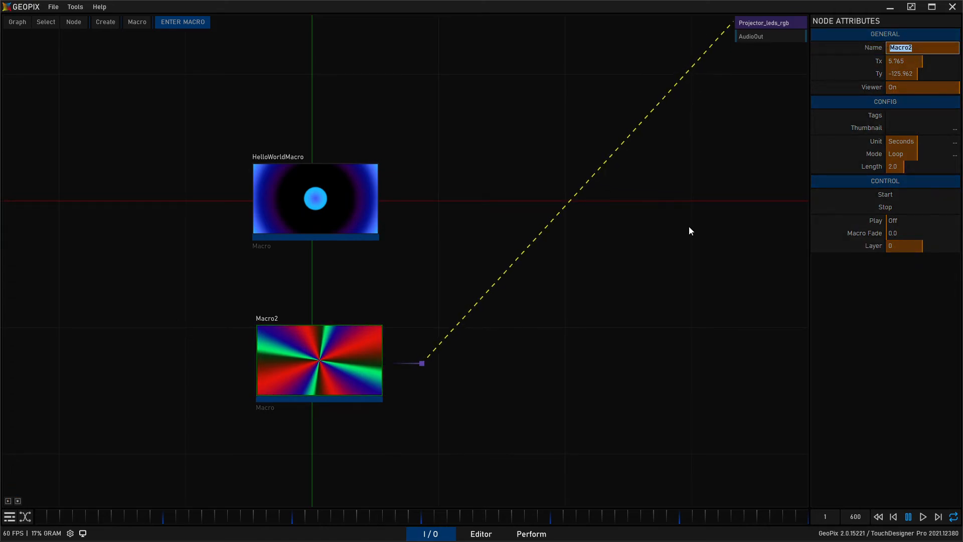
left_click(686, 229)
left_click(531, 534)
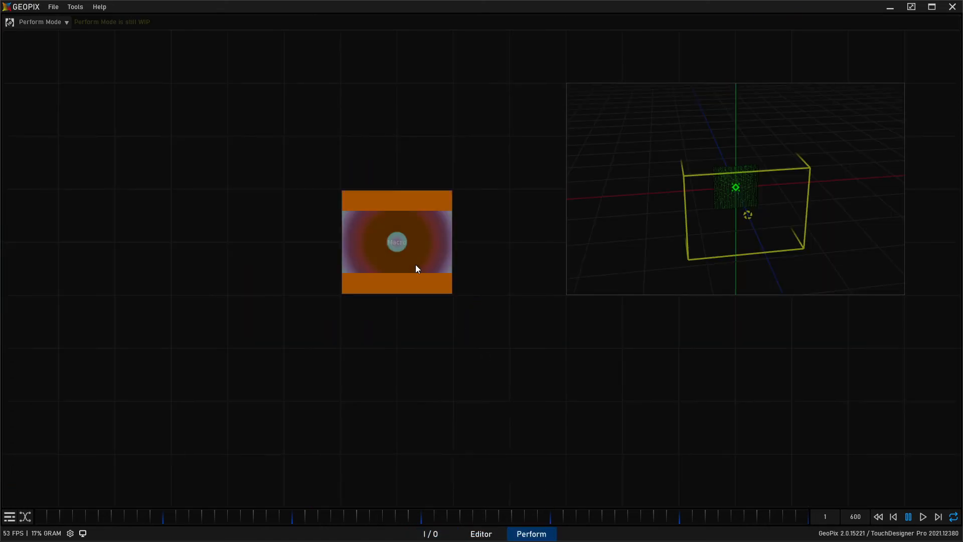
Enter Edit Mode, add a Macro widget at position 3, 4 beside the existing one, and set its Macro Name to Macro2.
left_click(40, 22)
left_click(26, 24)
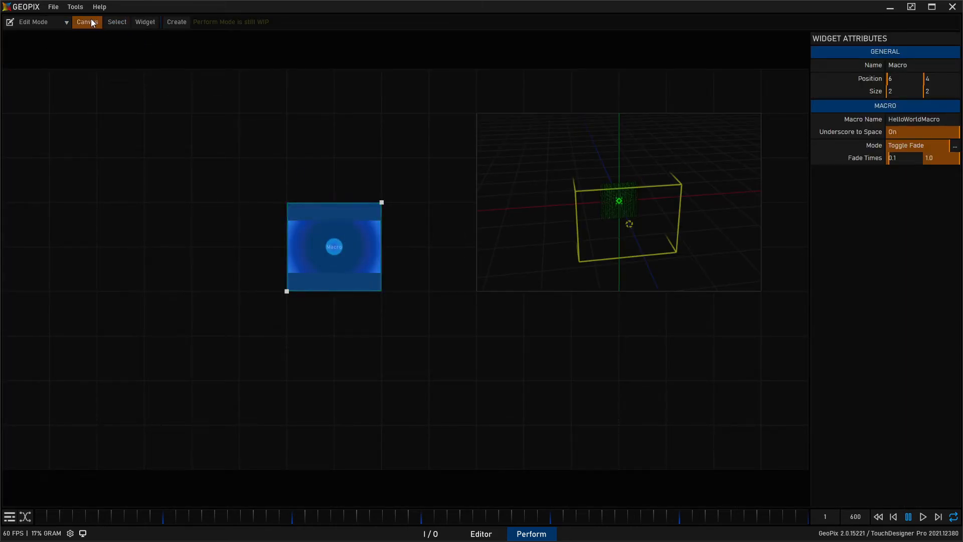
left_click(173, 22)
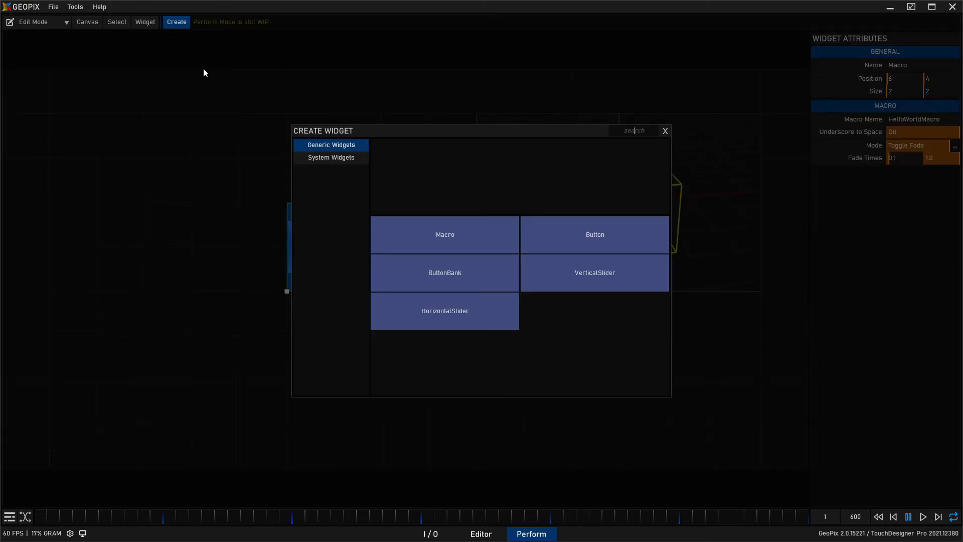
left_click(425, 234)
left_click_drag(401, 248, 218, 269)
left_click(922, 119)
type("Macro2")
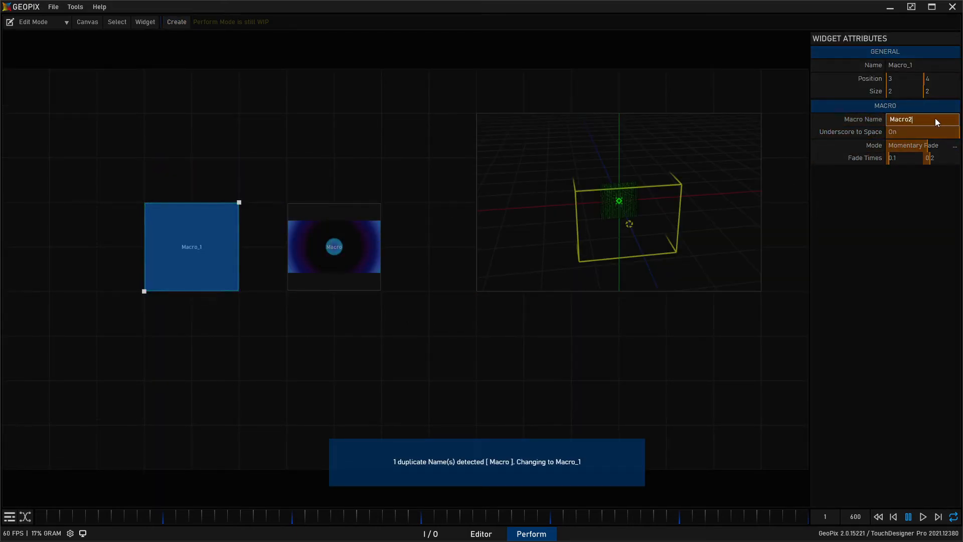
key("Return")
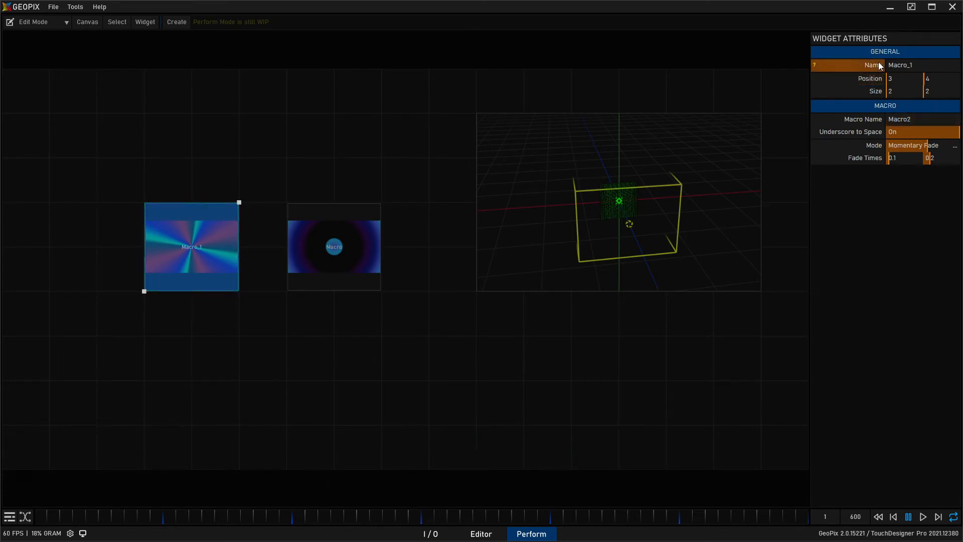
Rename the Macro2 widget as M2 and the HelloWorldMacro widget as M1.
left_click(923, 65)
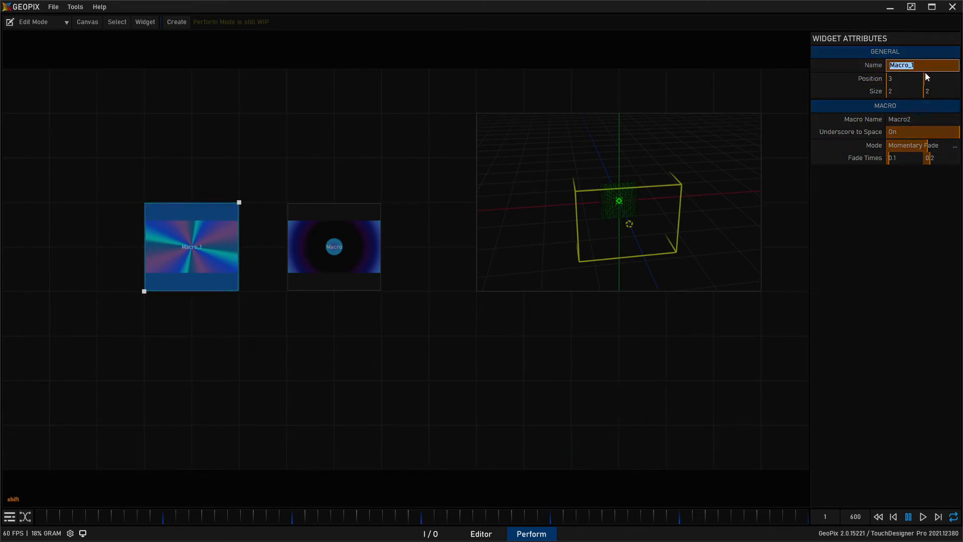
type("M2")
key("Return")
left_click(350, 210)
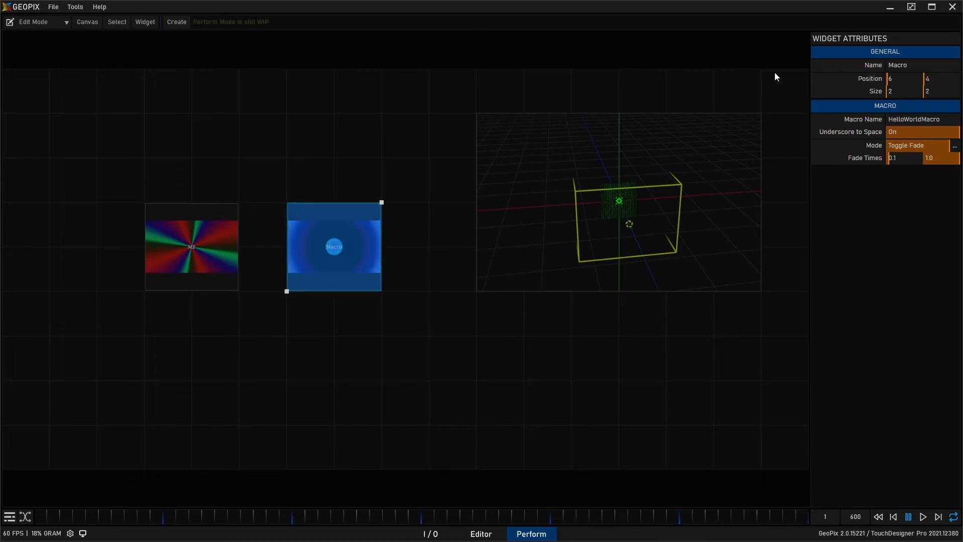
left_click(907, 71)
type("M1")
key("Return")
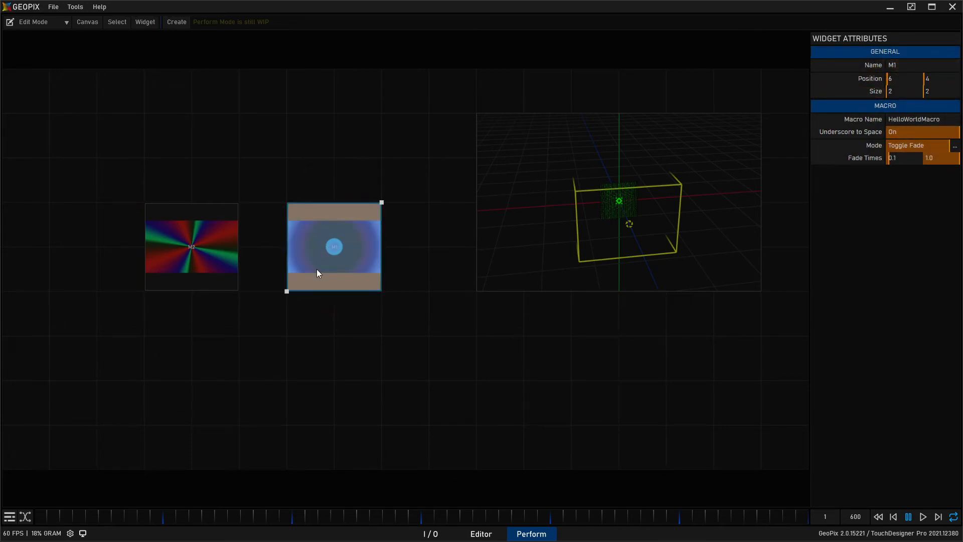
Compare the mode settings of widgets M1 and M2, and set M1's mode to Momentary Fade.
left_click(209, 281)
left_click(346, 266)
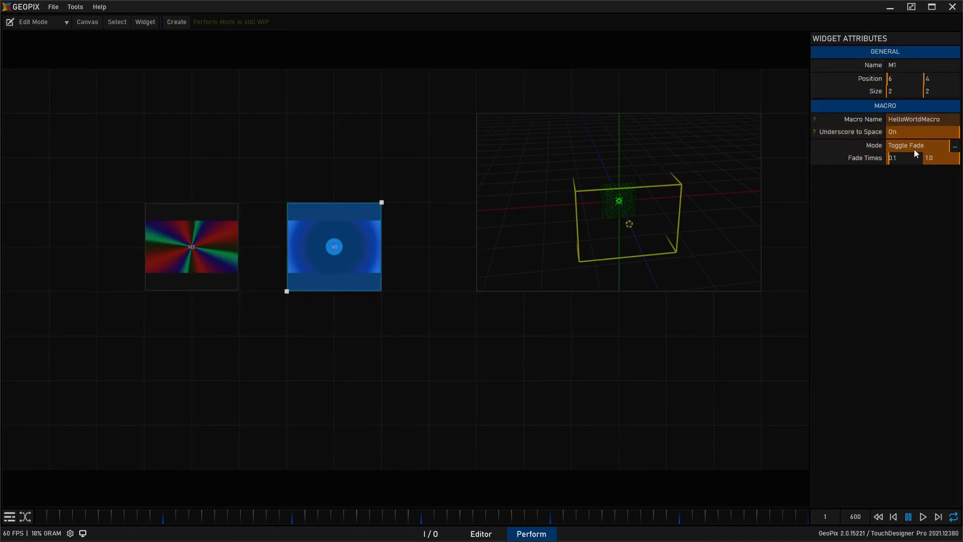
left_click(211, 252)
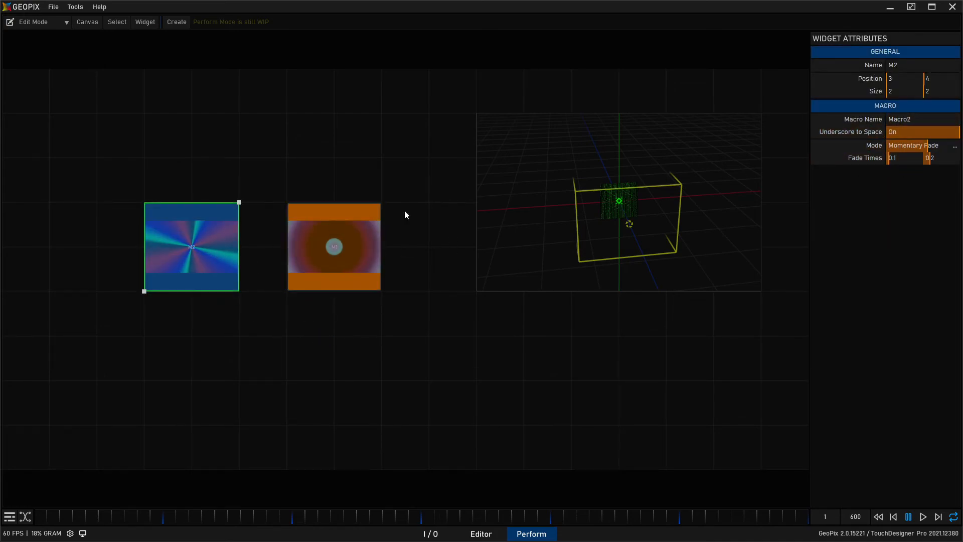
left_click(954, 146)
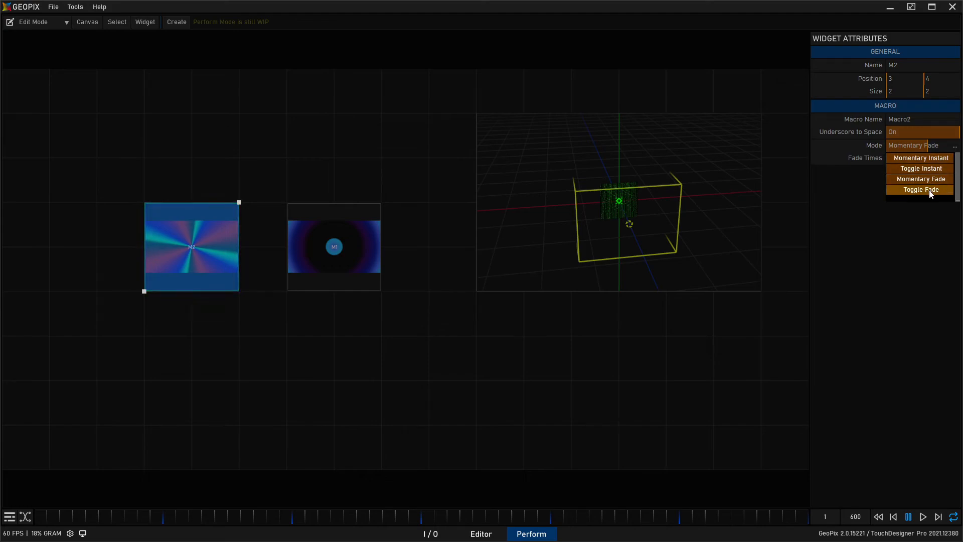
left_click(938, 169)
left_click(322, 252)
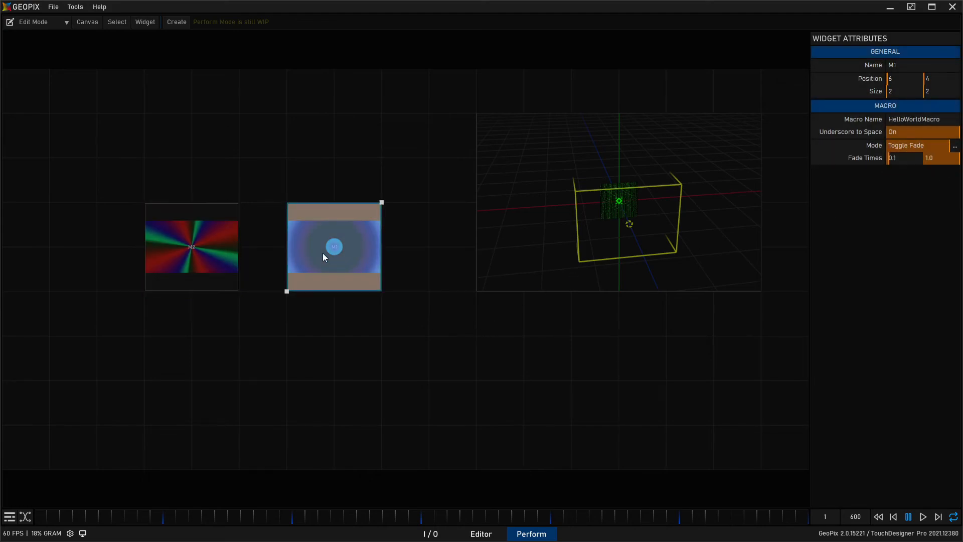
left_click(948, 146)
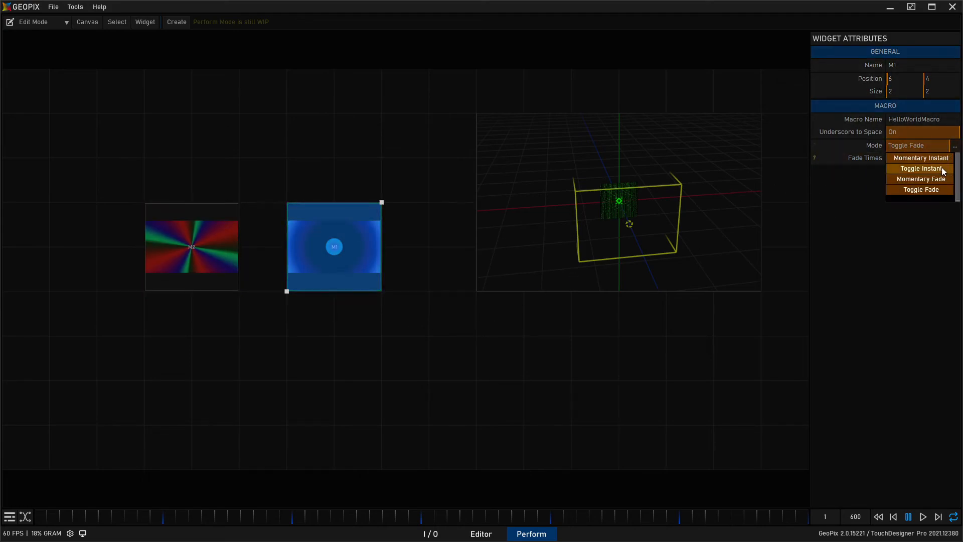
left_click(934, 180)
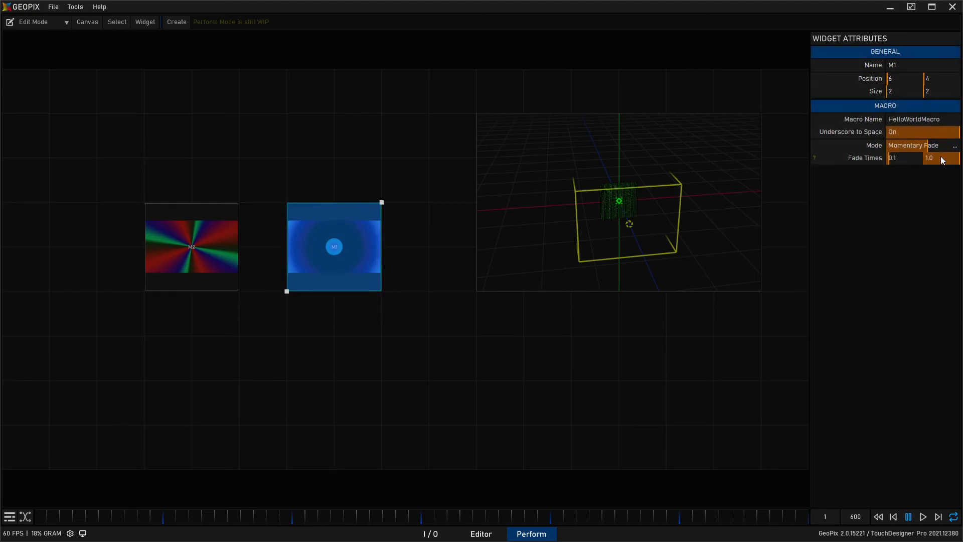
Set the second fade time of widget M1 to .1 and return to Perform Mode.
left_click(943, 159)
type(".1")
key("Return")
left_click(35, 22)
left_click(31, 46)
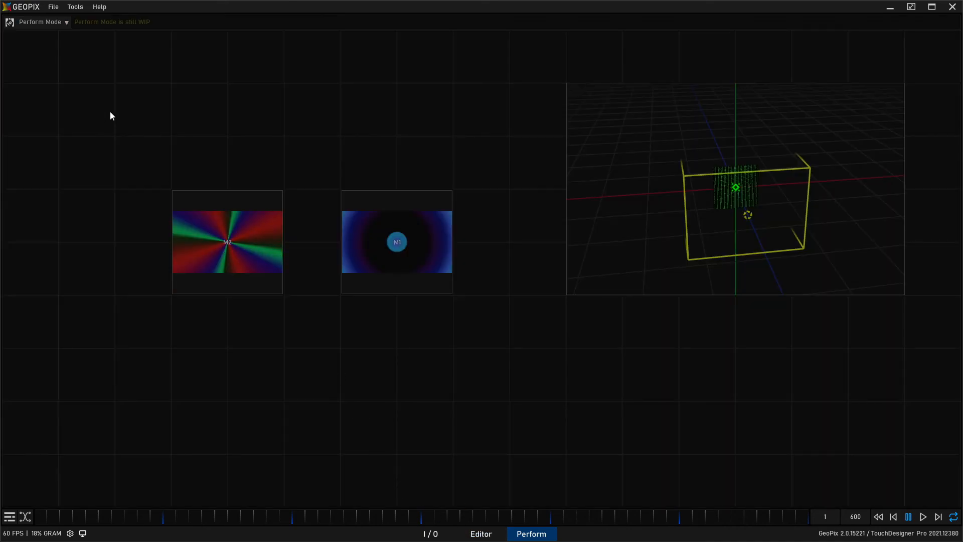
Open the preferences and turn off the display of axes, grid, projectors and icons in the editor settings.
left_click(53, 7)
left_click(58, 69)
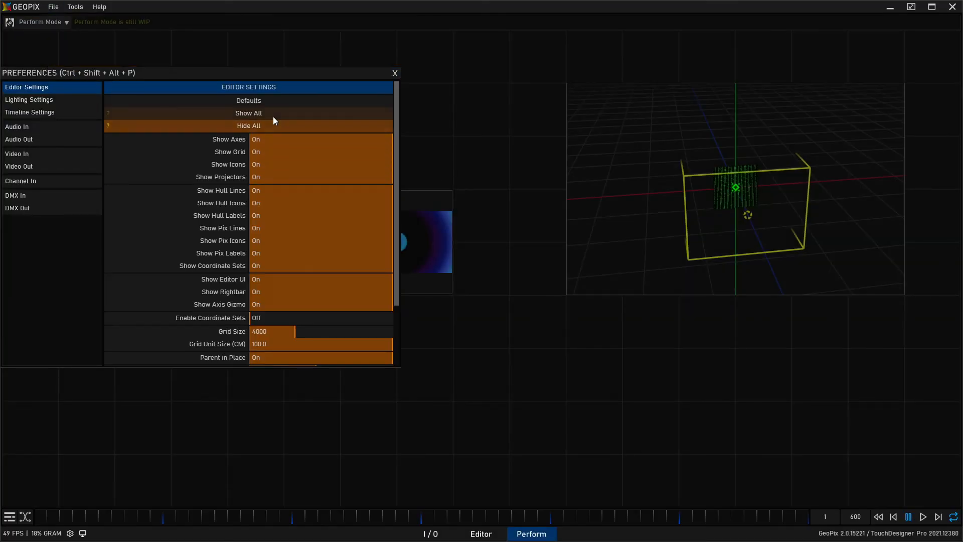
left_click(265, 141)
left_click(267, 151)
left_click(271, 173)
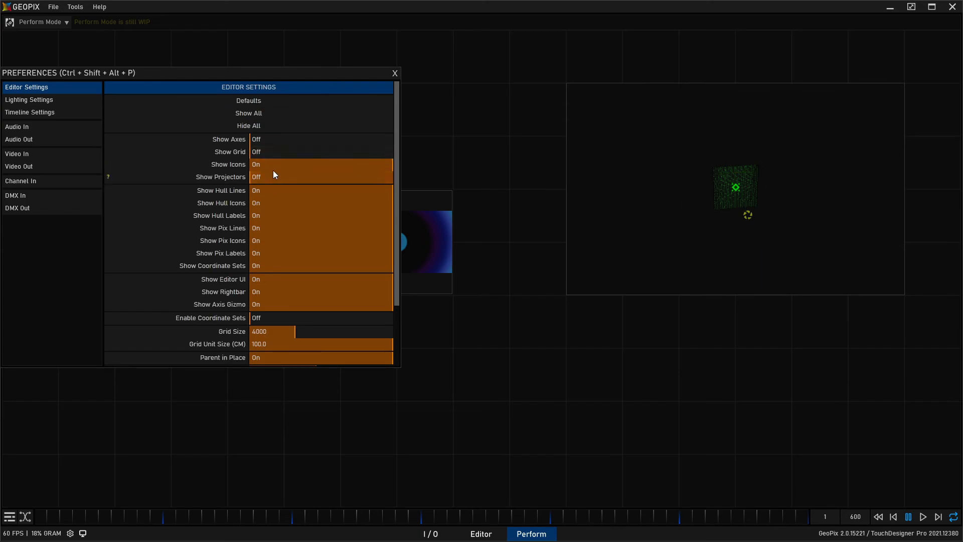
left_click(271, 166)
Turn off hull lines, icons and labels, pix lines, icons and labels, and coordinate sets, and close the preferences.
left_click(271, 190)
left_click(273, 203)
left_click(274, 216)
left_click(275, 228)
left_click(275, 241)
left_click(276, 253)
left_click(277, 266)
left_click(395, 73)
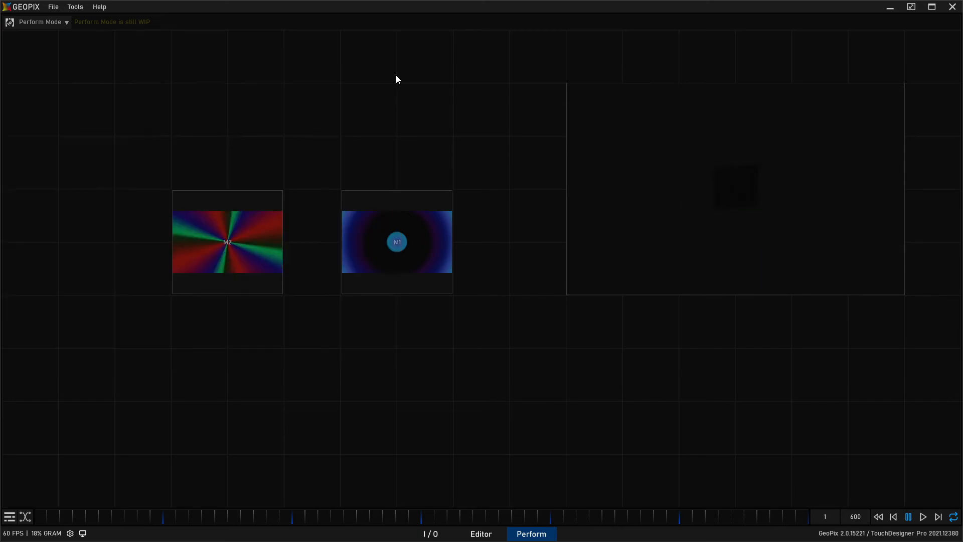
Reframe the Editor camera so the LED grid fills the view, and return to the Perform page.
left_click(485, 536)
scroll(419, 270, "up", 10)
left_click_drag(532, 303, 546, 274, "alt")
scroll(542, 331, "down", 3)
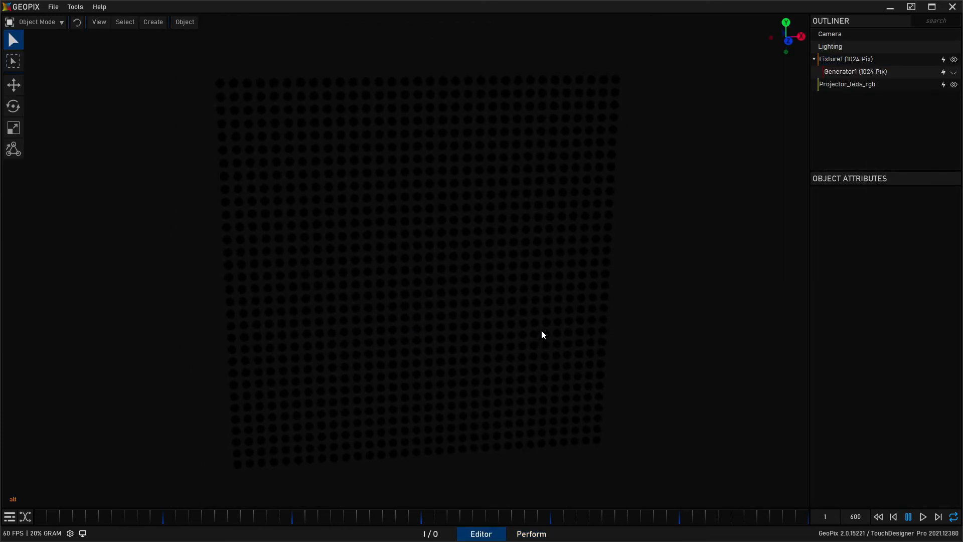
left_click(531, 534)
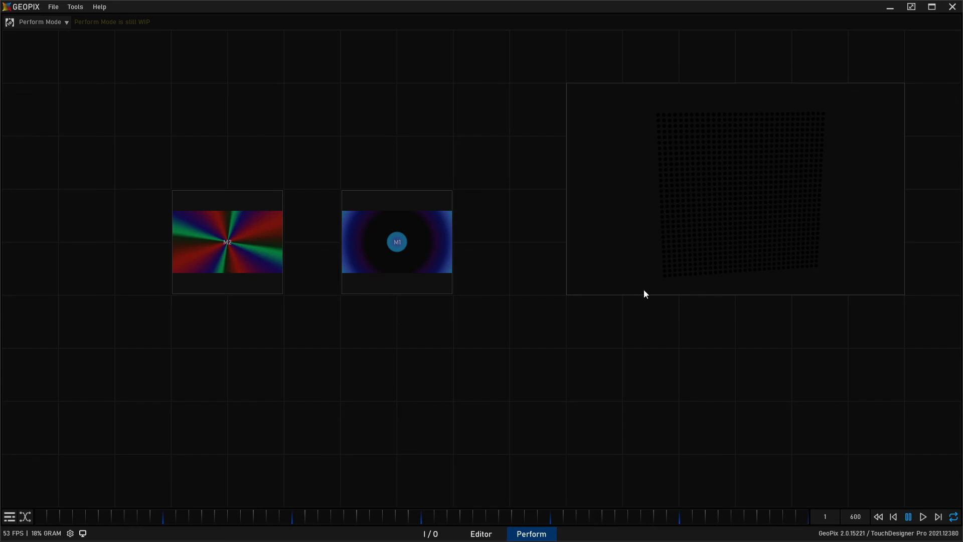
Activate the M2 macro widget and trigger M1 repeatedly on top of it to test both on the LED grid.
left_click(205, 250)
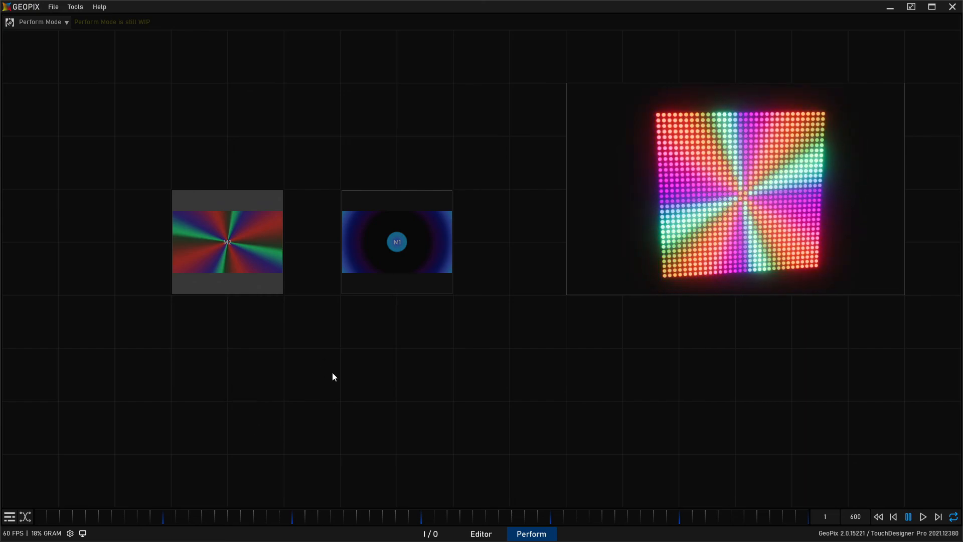
left_click(386, 264)
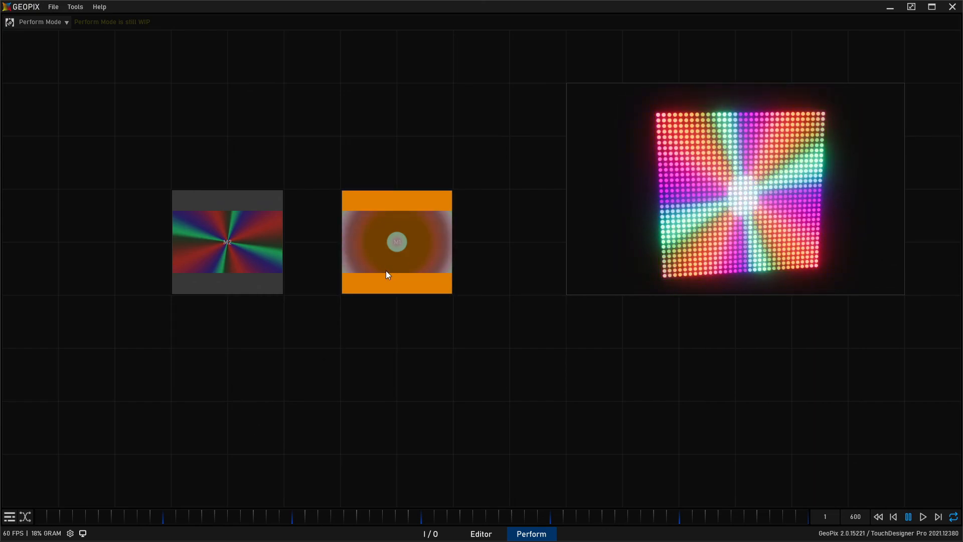
left_click(397, 246)
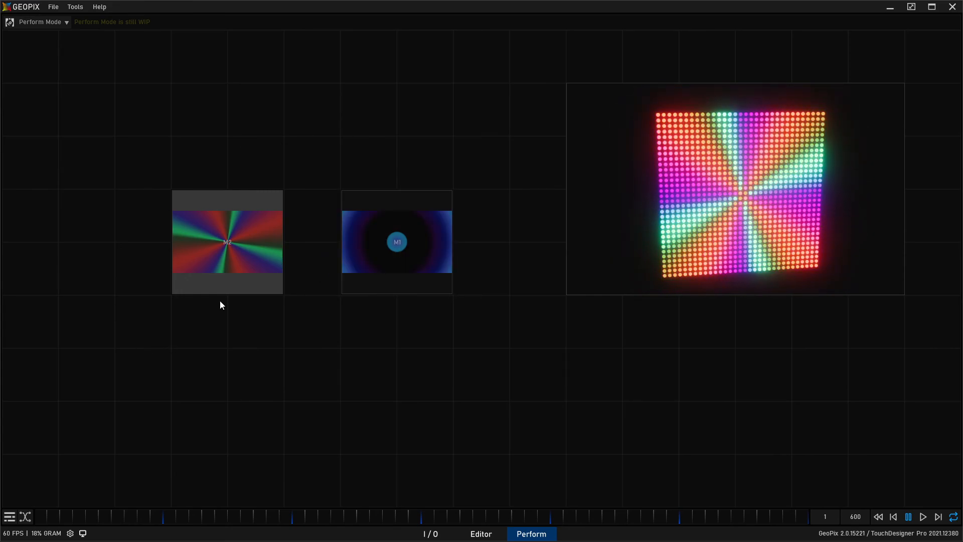
left_click(420, 236)
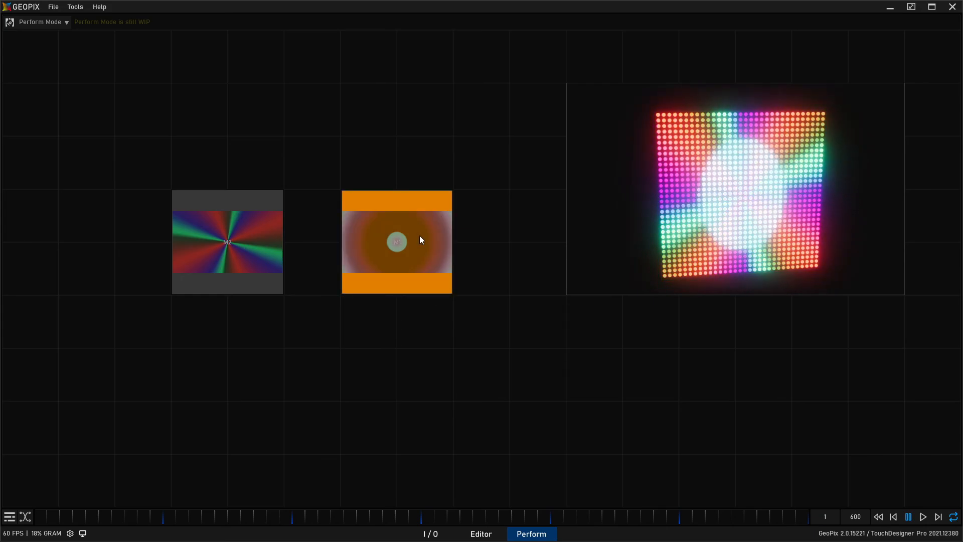